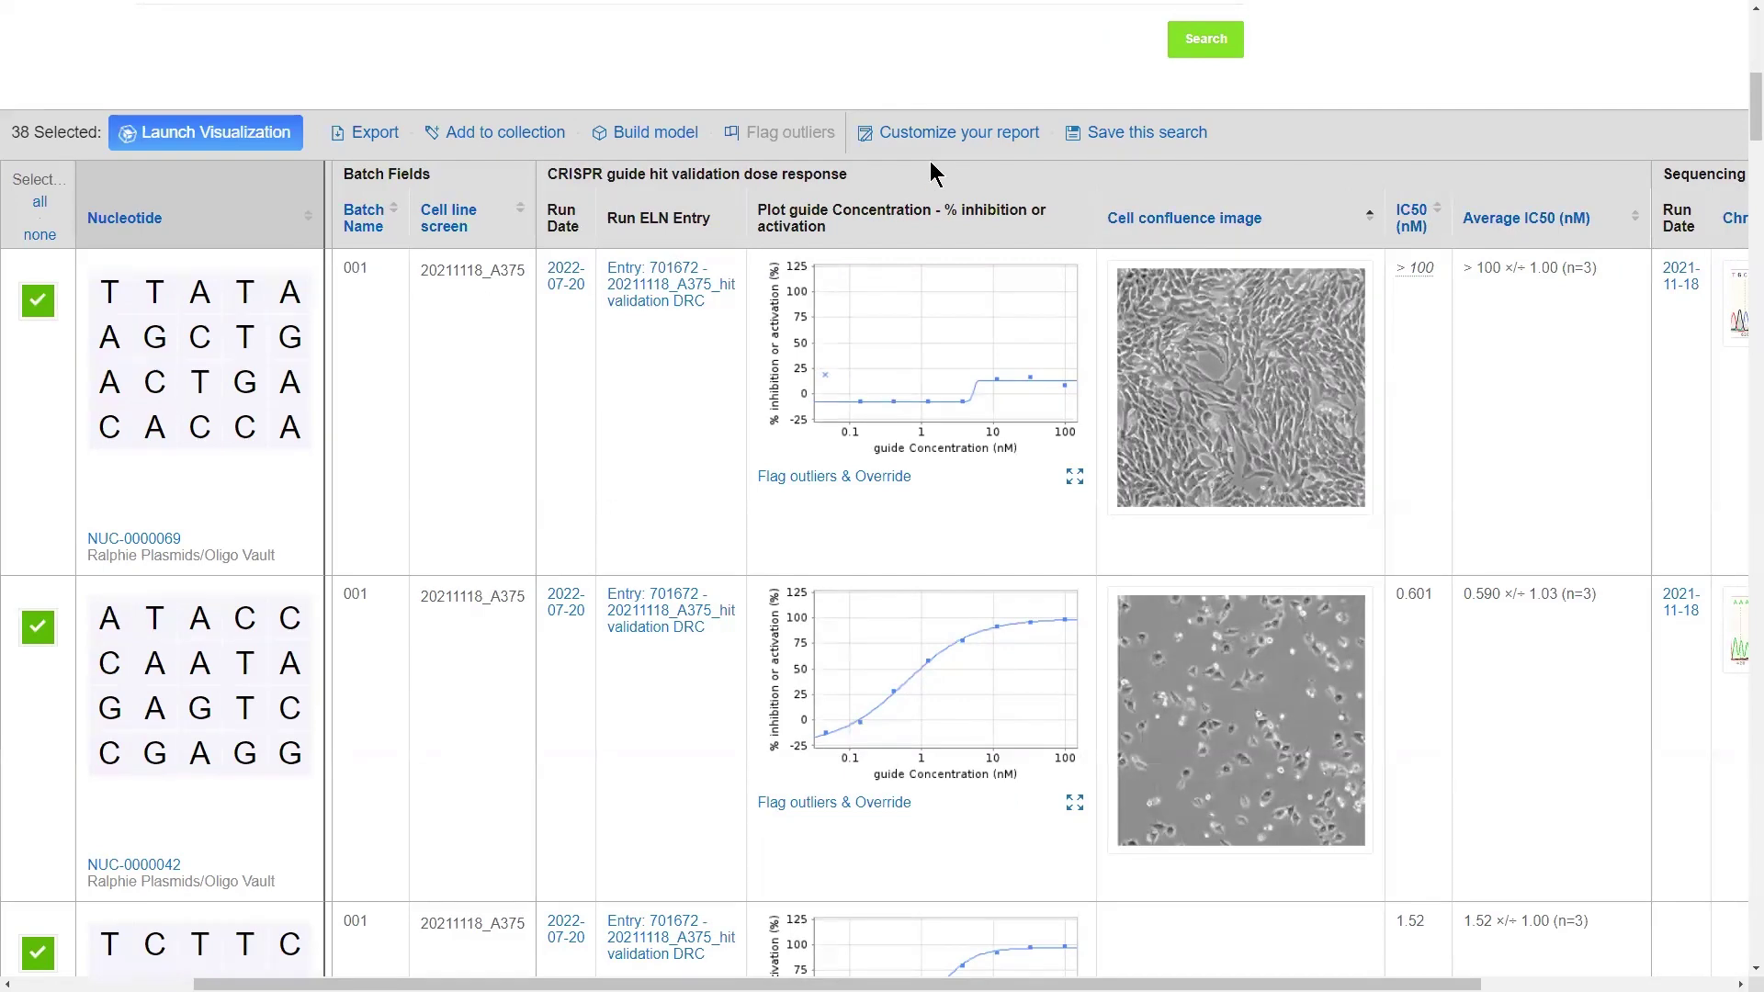
# Review the dose-response plots, cell confluence images, IC50 values, chromatograms and edit status of the CRISPR guides in the search results
pyautogui.hscroll(3, 931, 178)
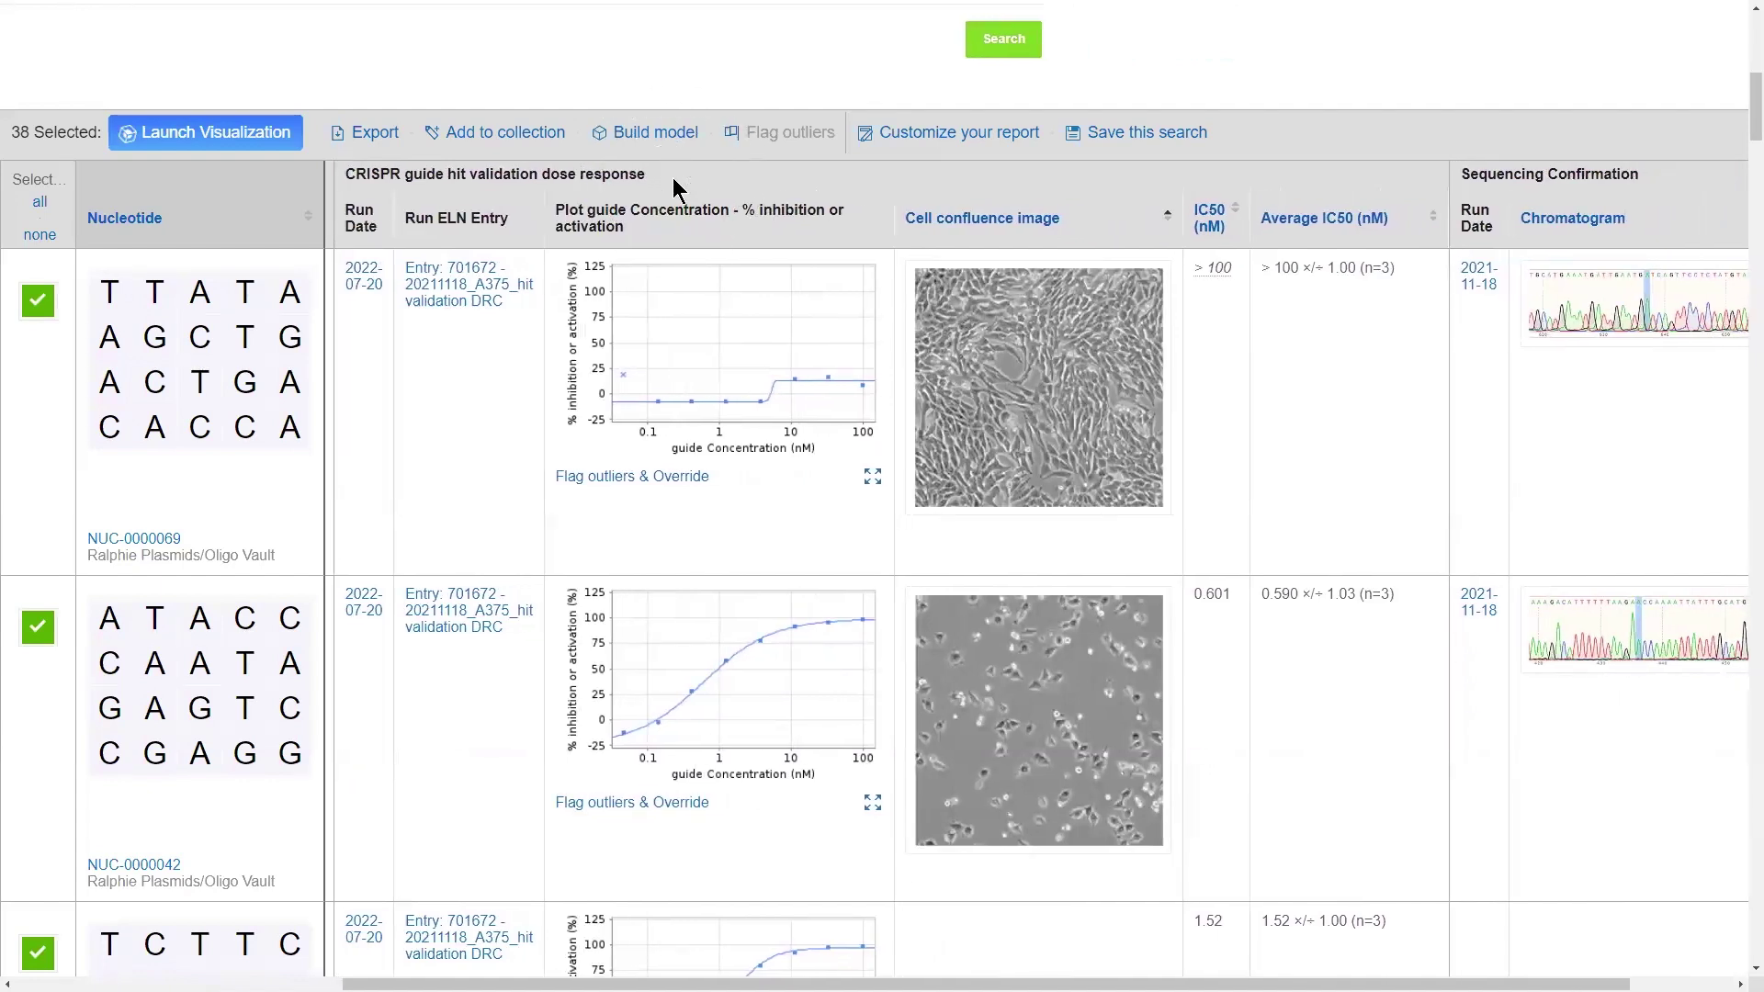
pyautogui.hscroll(2, 675, 188)
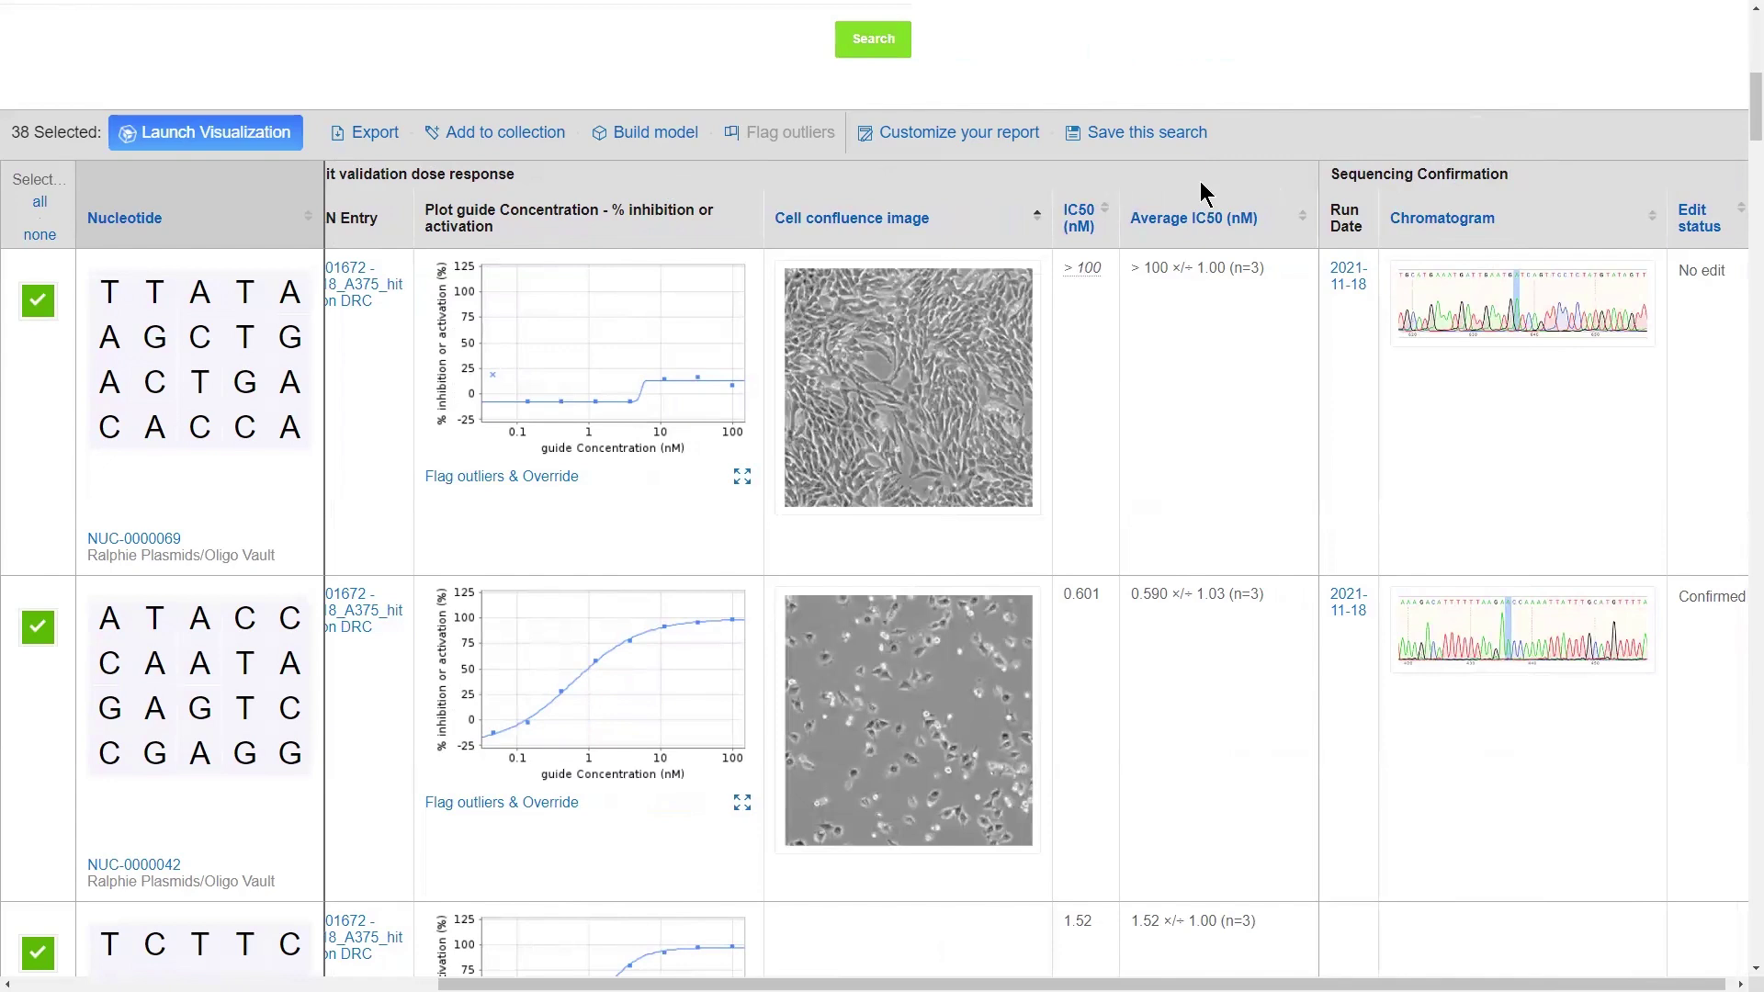
pyautogui.hscroll(-6, 1201, 193)
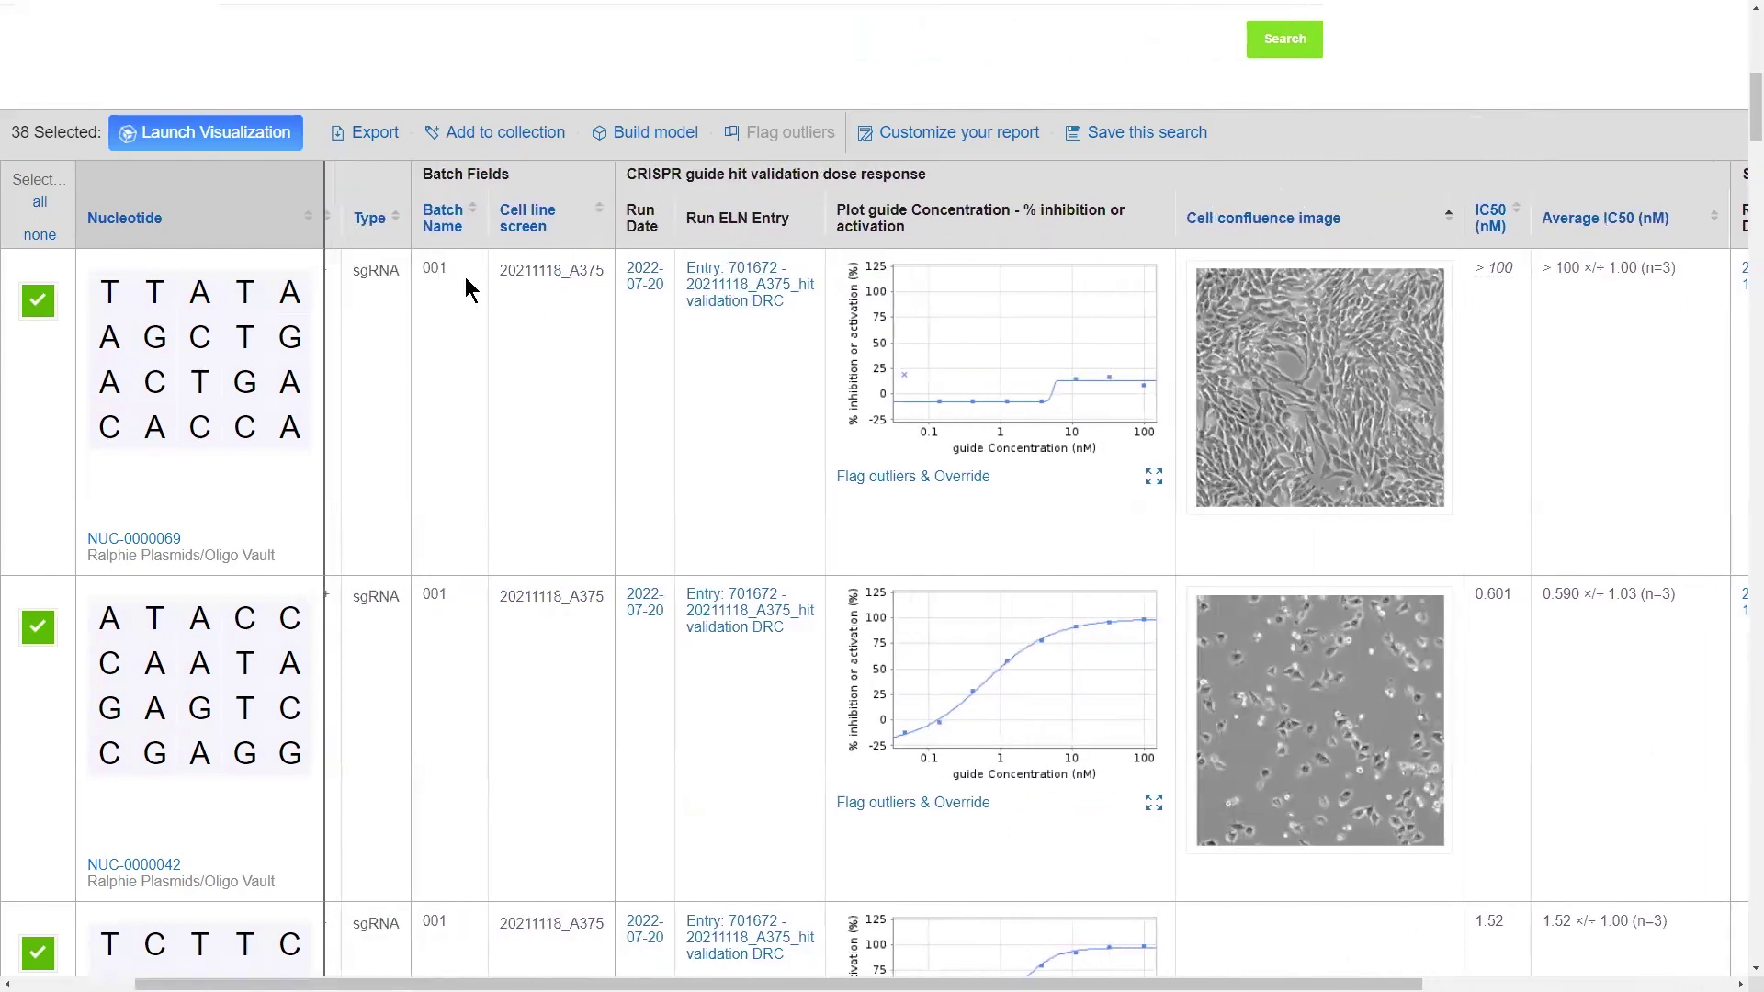
pyautogui.click(466, 289)
pyautogui.click(956, 177)
pyautogui.click(1206, 207)
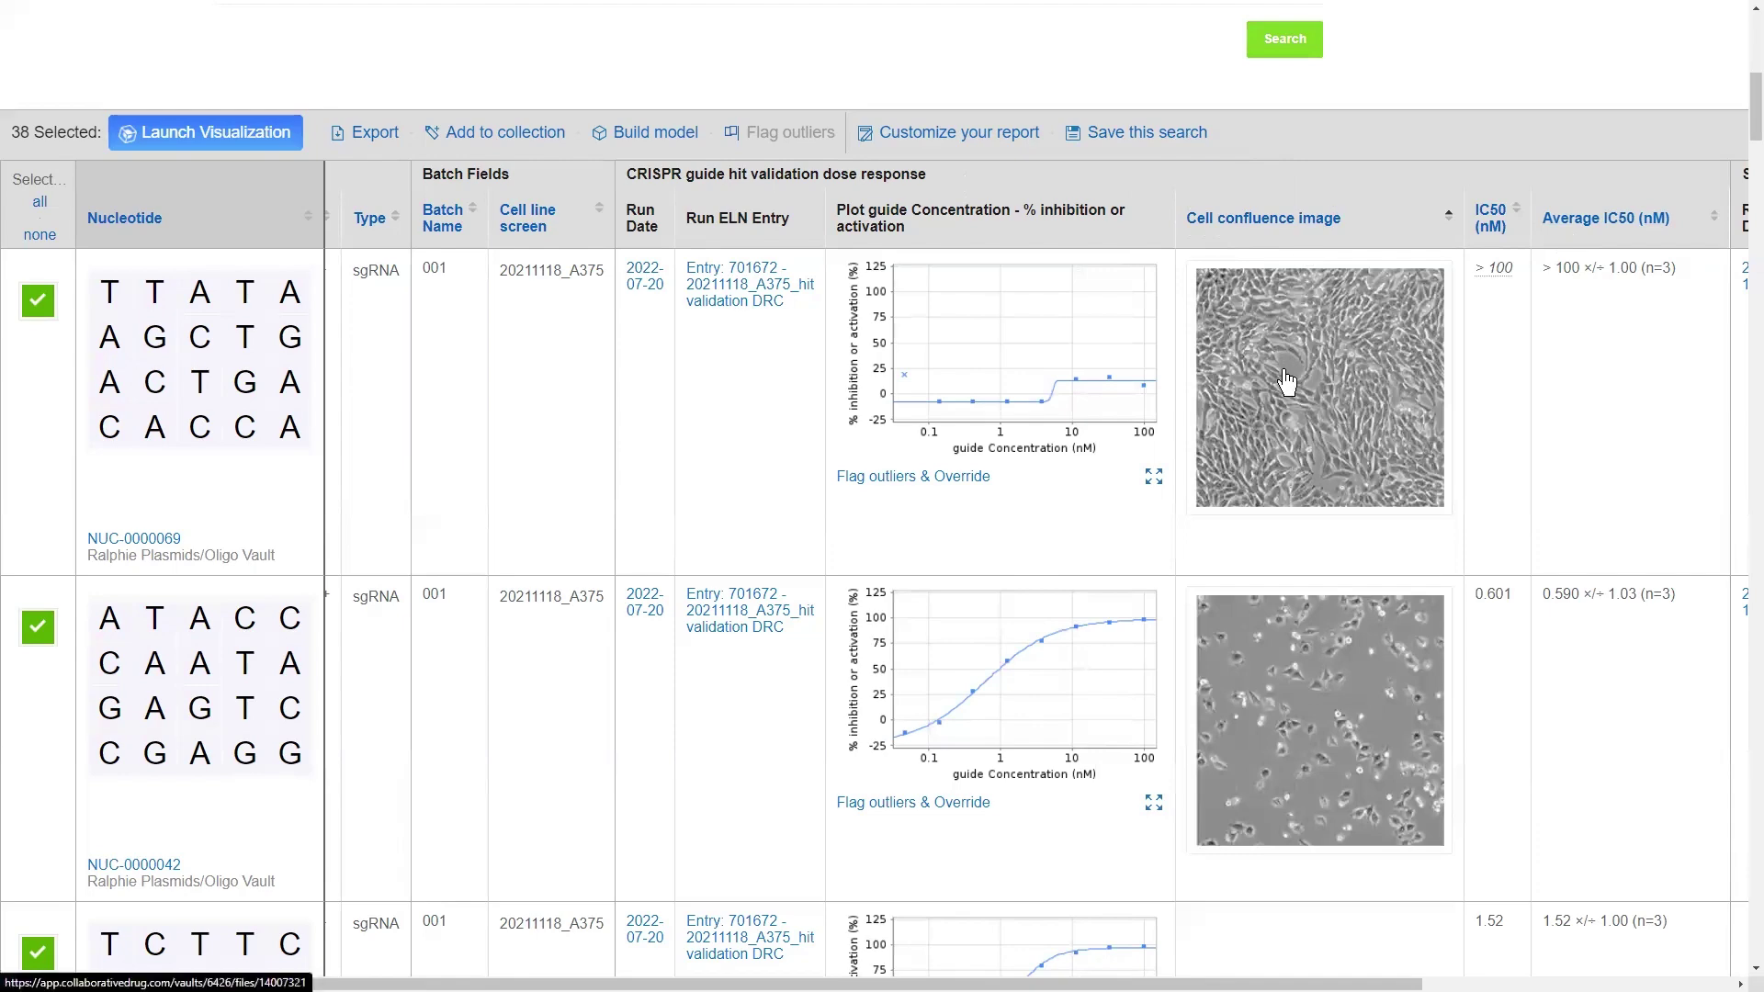
pyautogui.hscroll(5, 1529, 384)
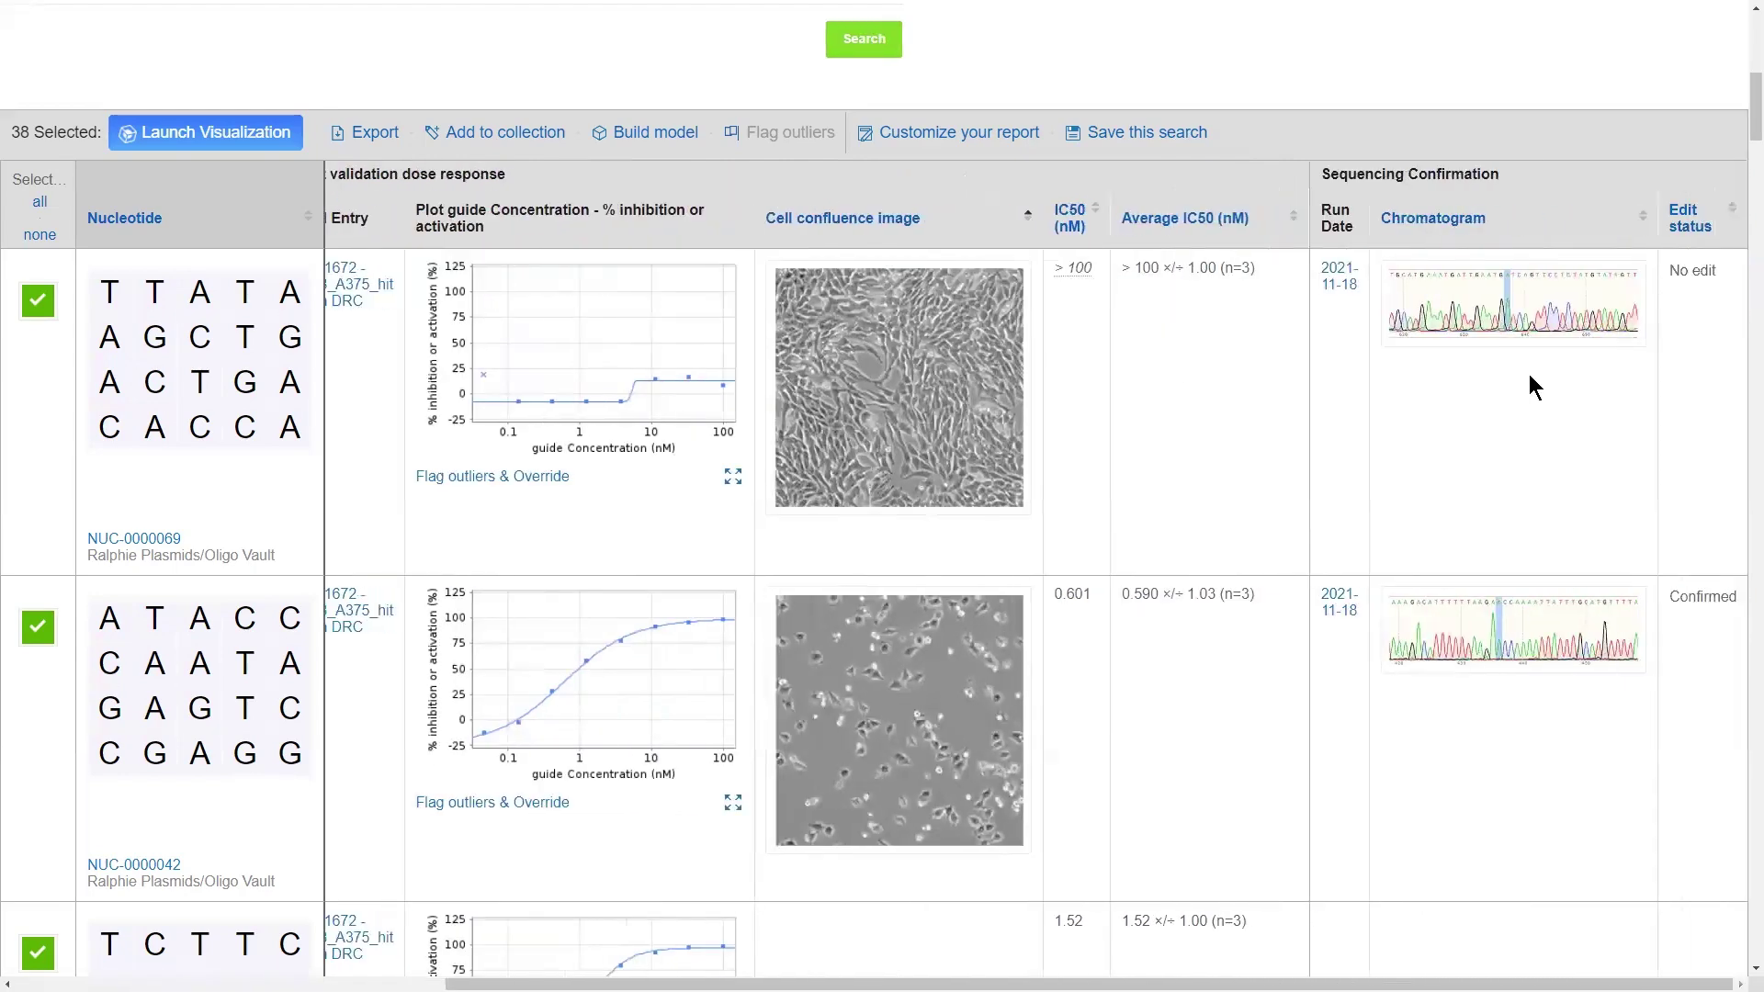
pyautogui.click(1687, 275)
pyautogui.click(1159, 312)
pyautogui.click(1248, 268)
pyautogui.click(1664, 282)
pyautogui.click(637, 808)
# Open the outlier and override editor for NUC-0000042's dose-response curve and flag the second-lowest concentration point as an outlier
pyautogui.hscroll(-5, 636, 803)
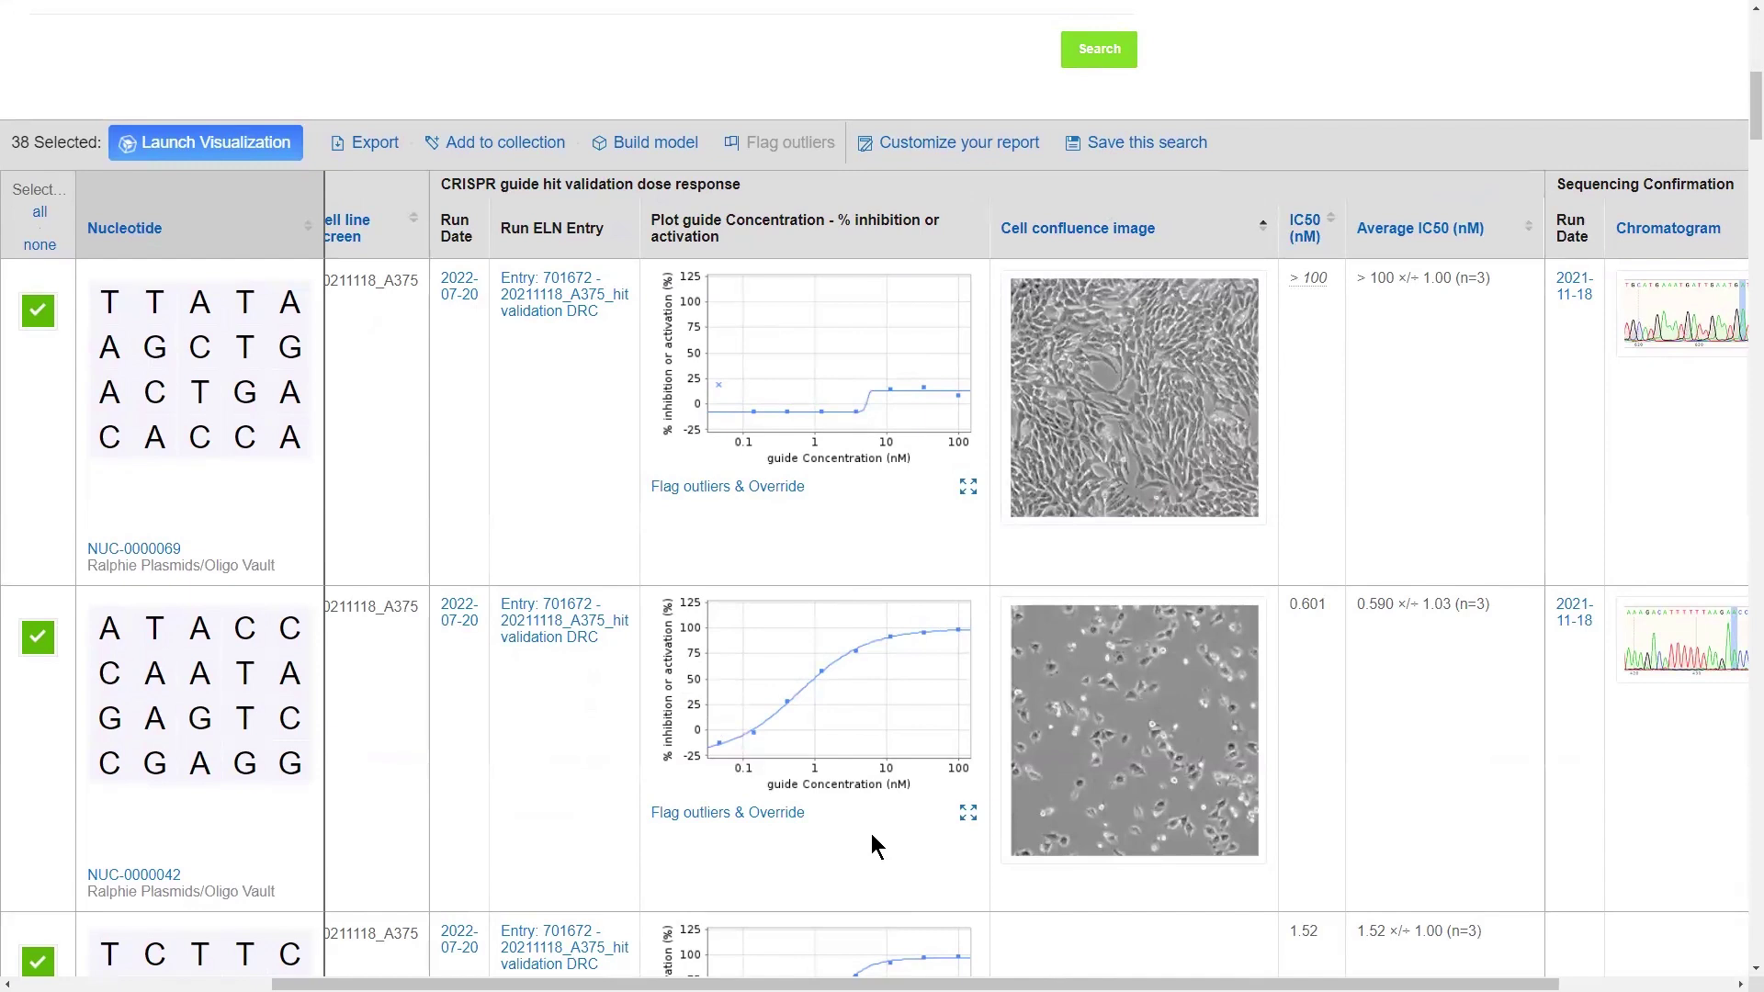
pyautogui.click(765, 818)
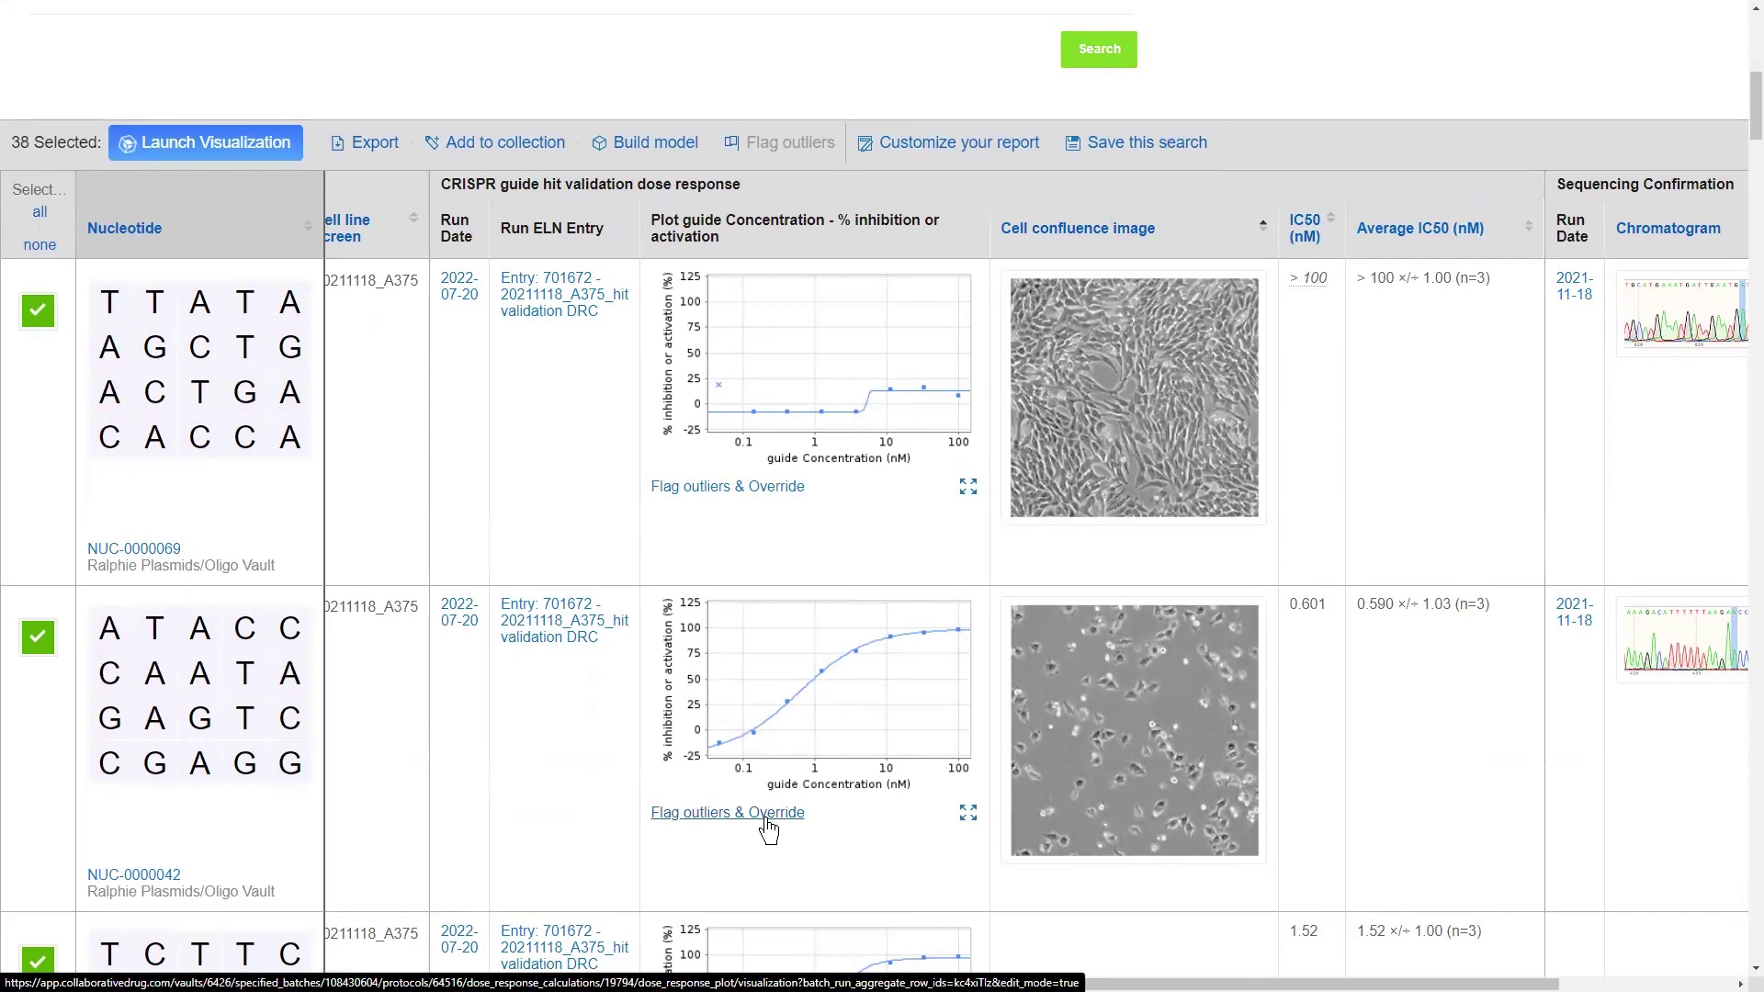
pyautogui.click(833, 687)
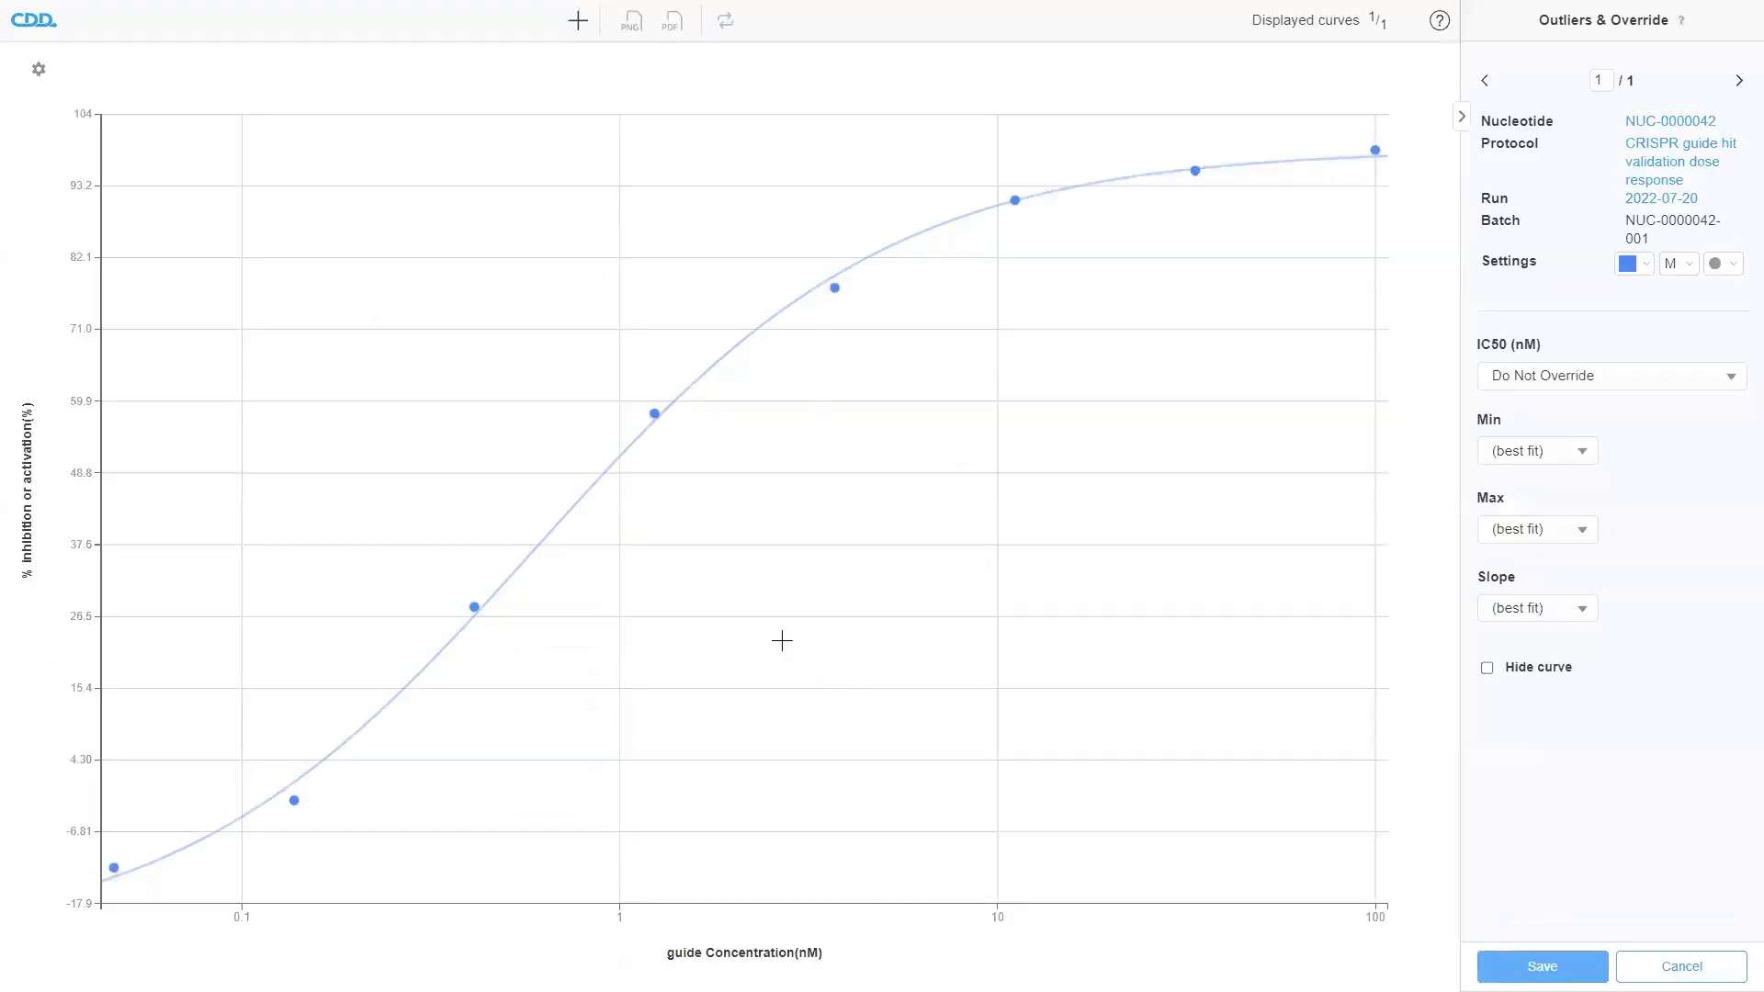
pyautogui.click(294, 803)
pyautogui.click(1608, 397)
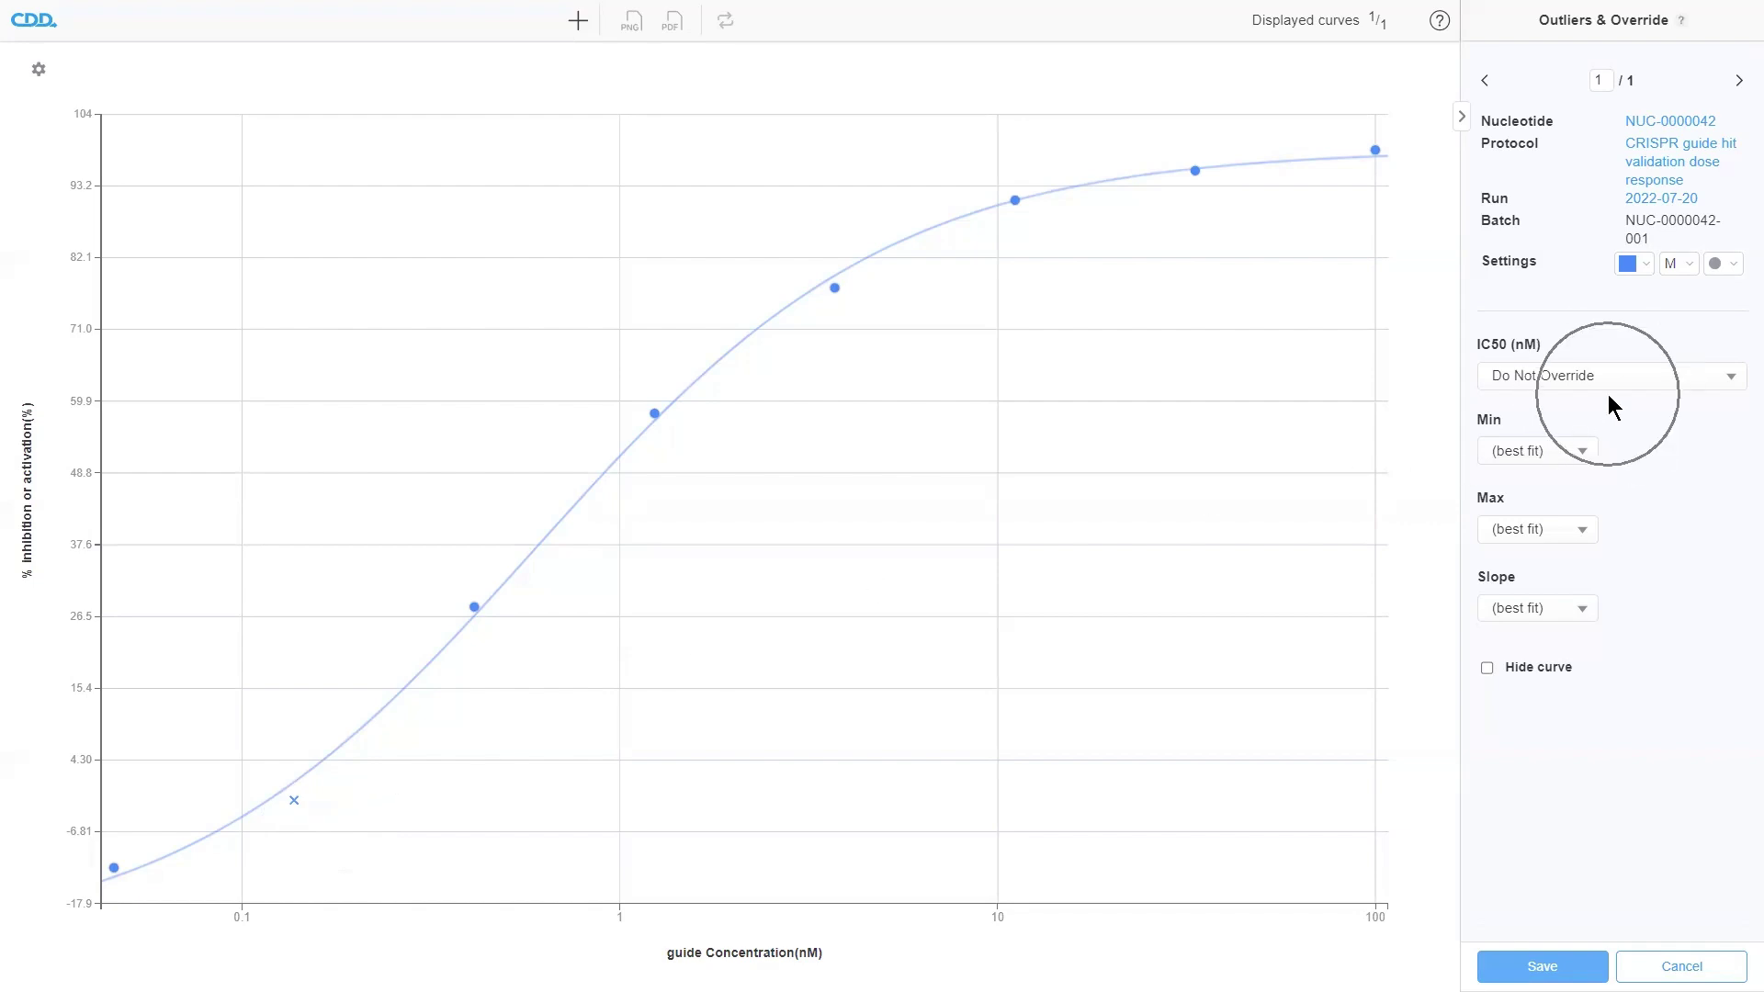
# Check the Min fit options without overriding them, save the flagged outlier, and close the plot
pyautogui.click(1573, 462)
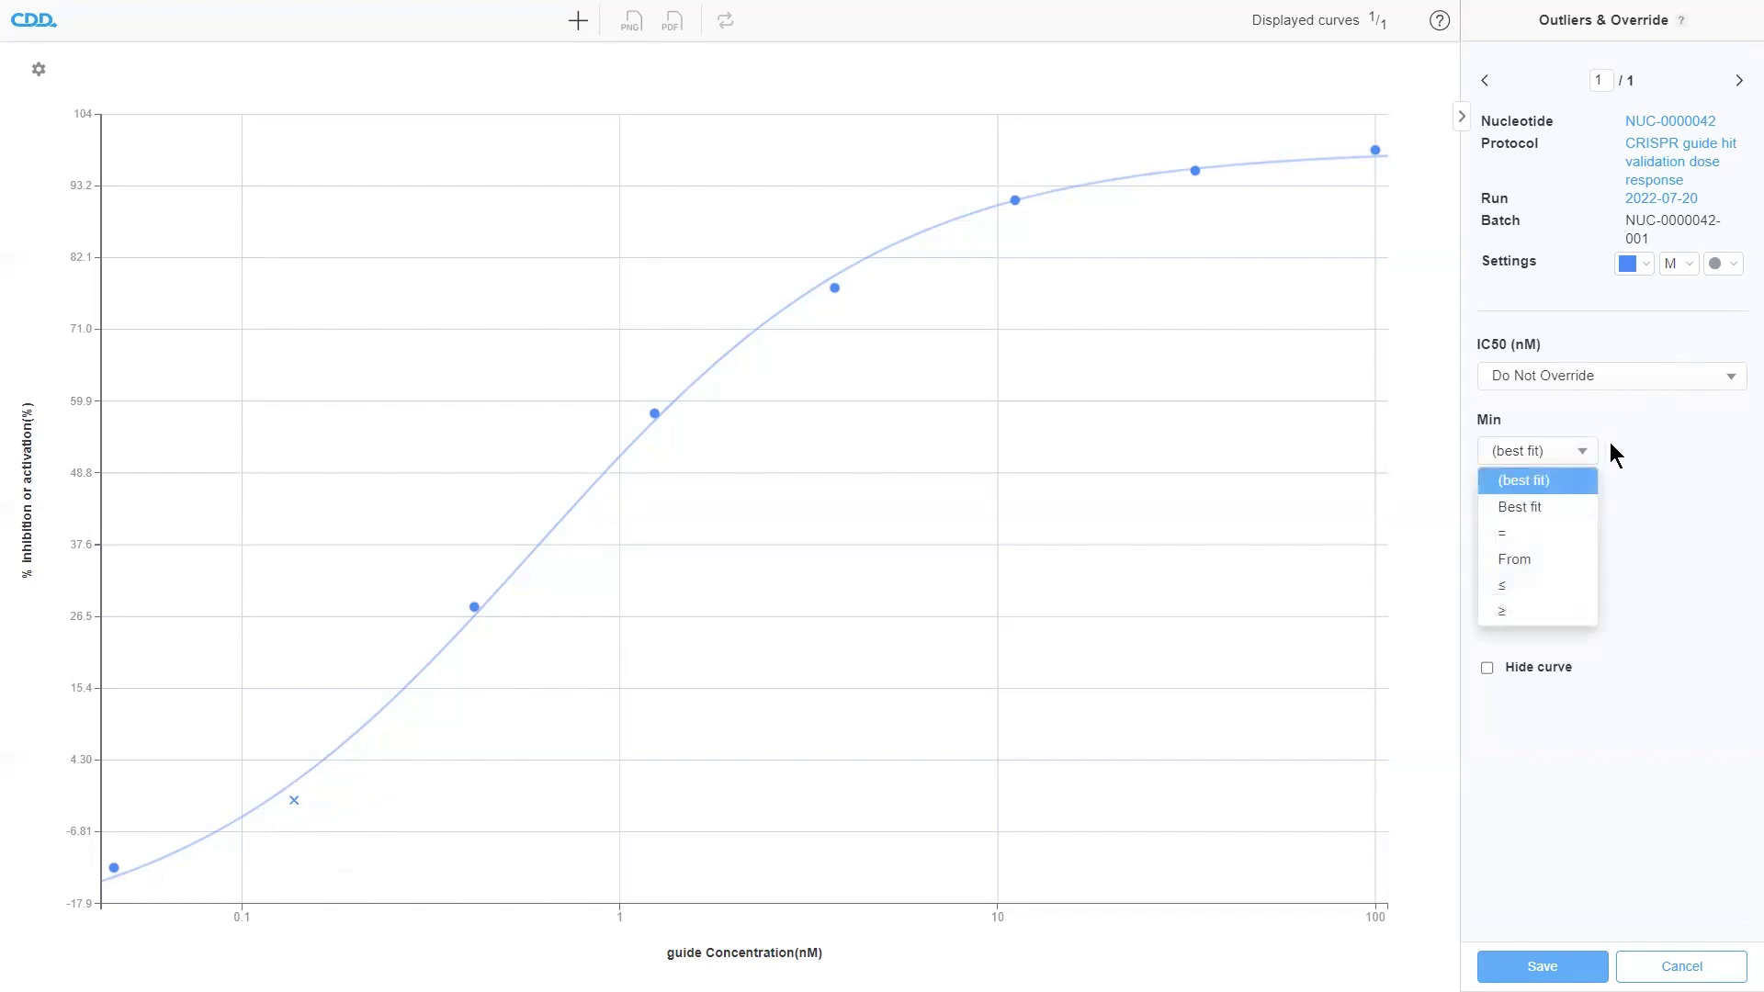
pyautogui.click(1641, 457)
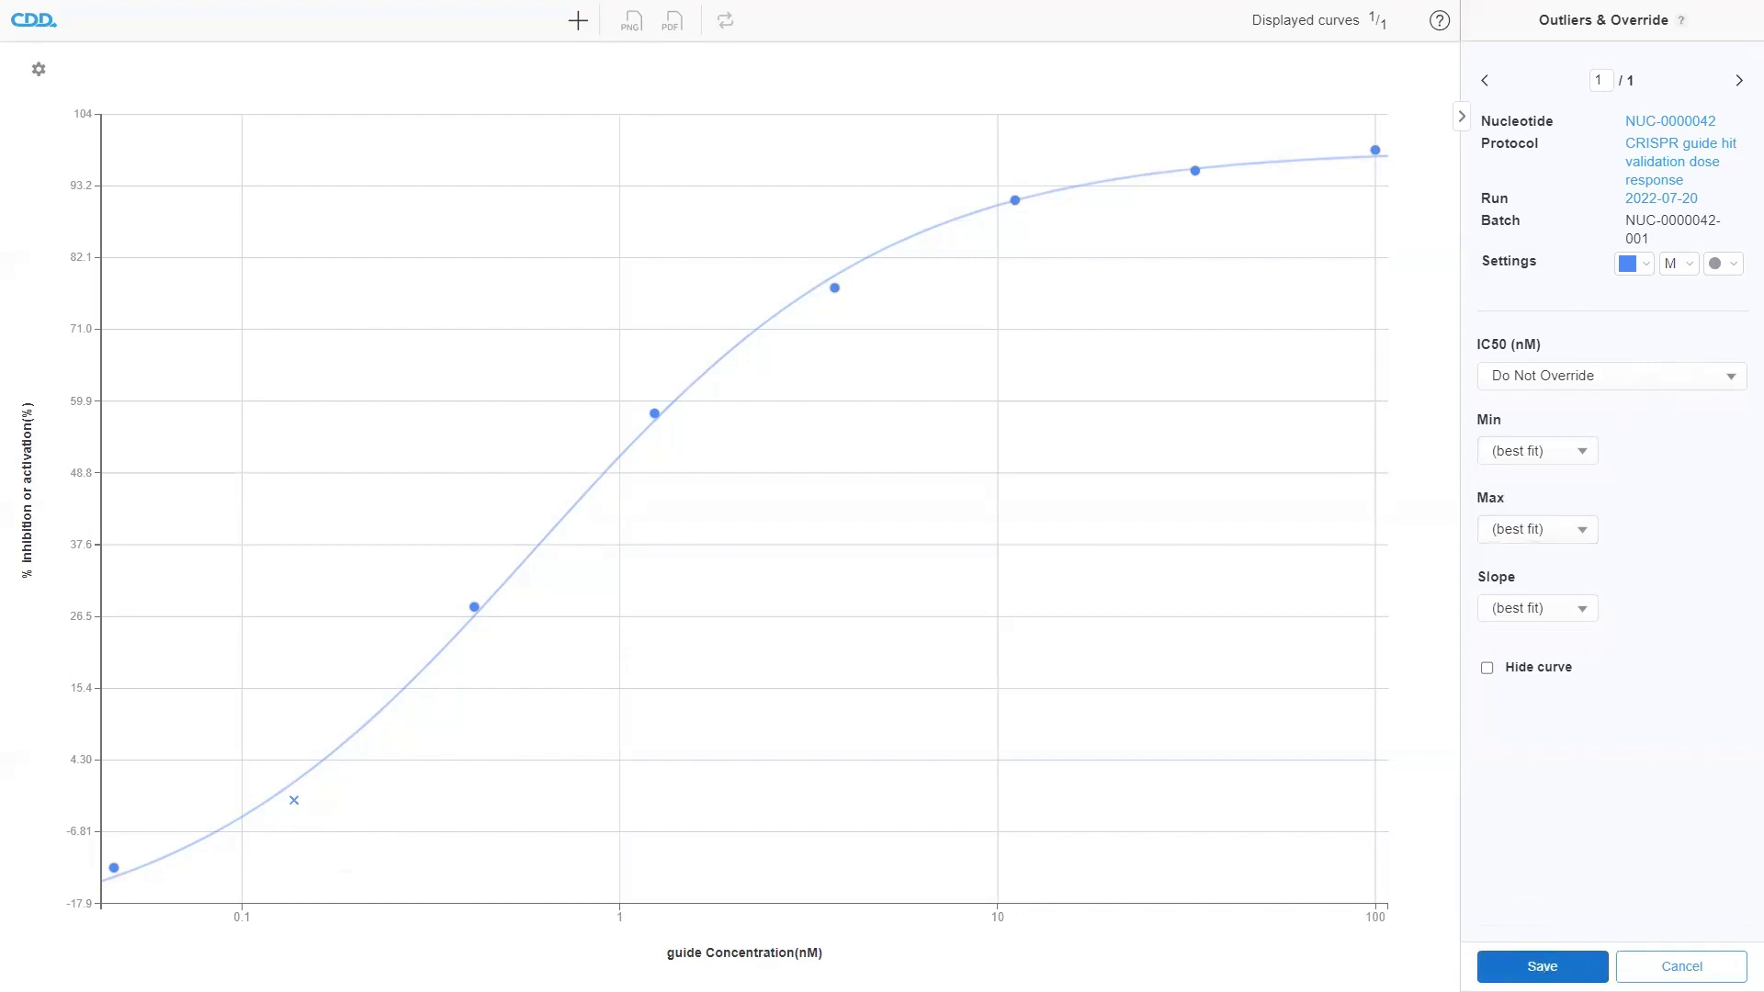
pyautogui.click(1531, 965)
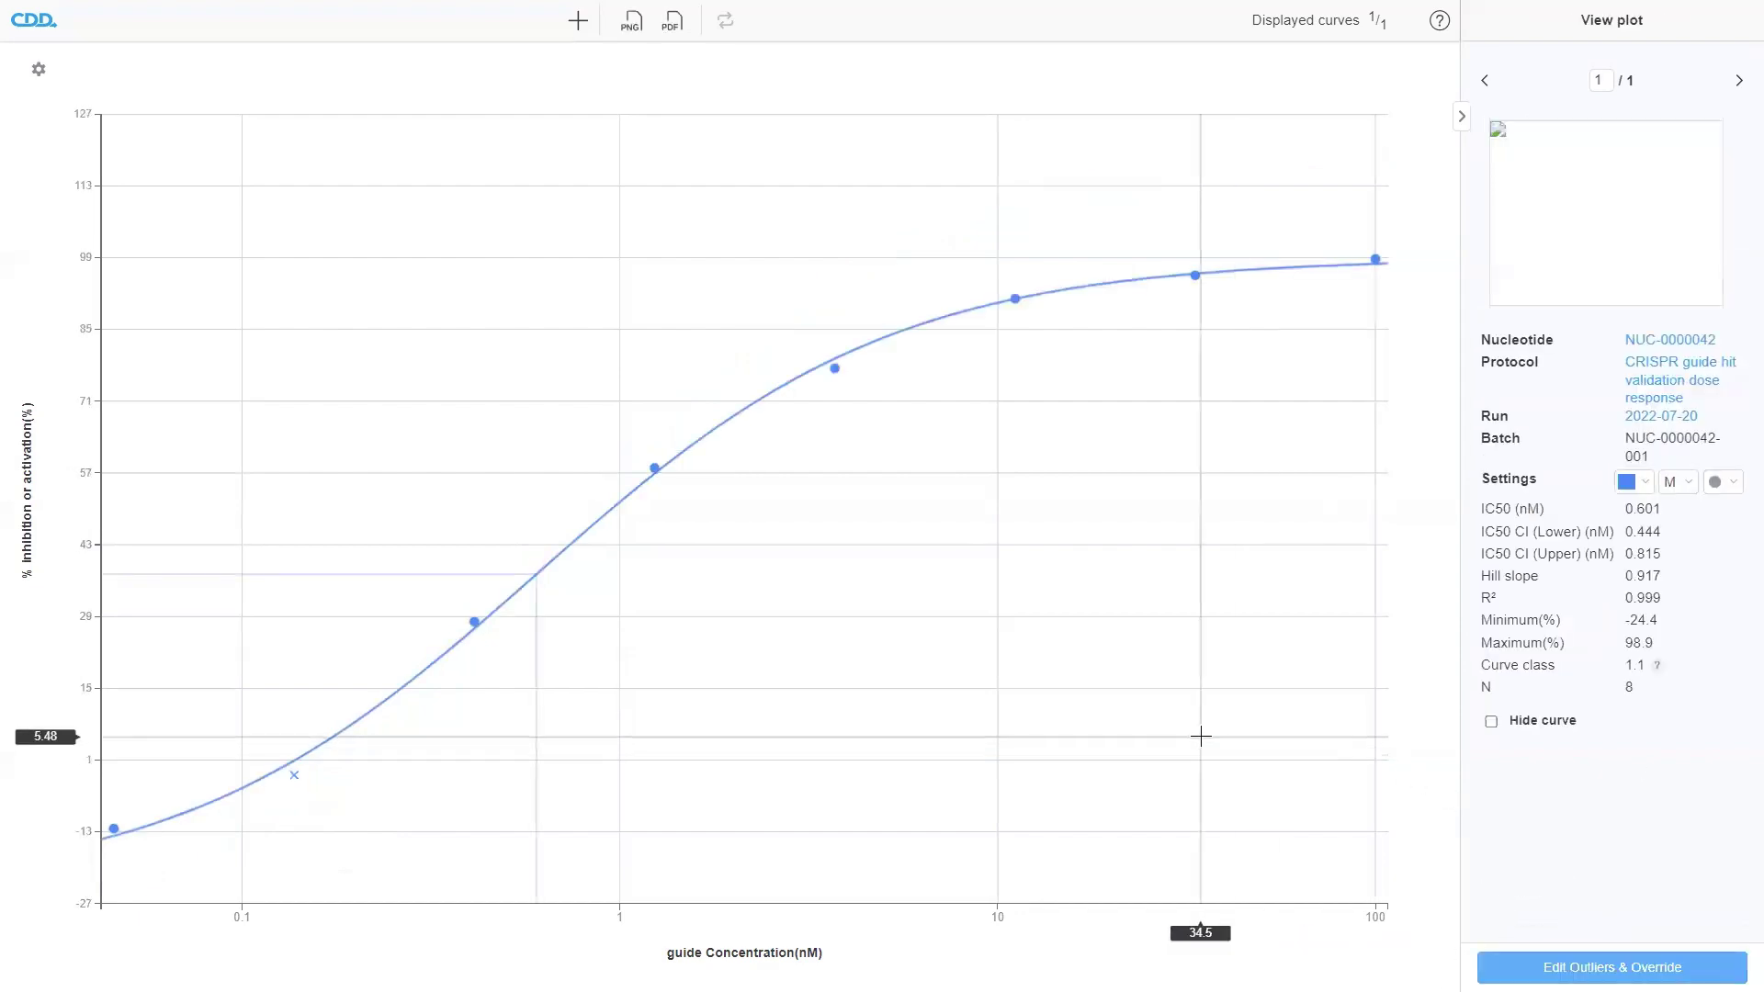
pyautogui.click(288, 794)
pyautogui.press('Escape')
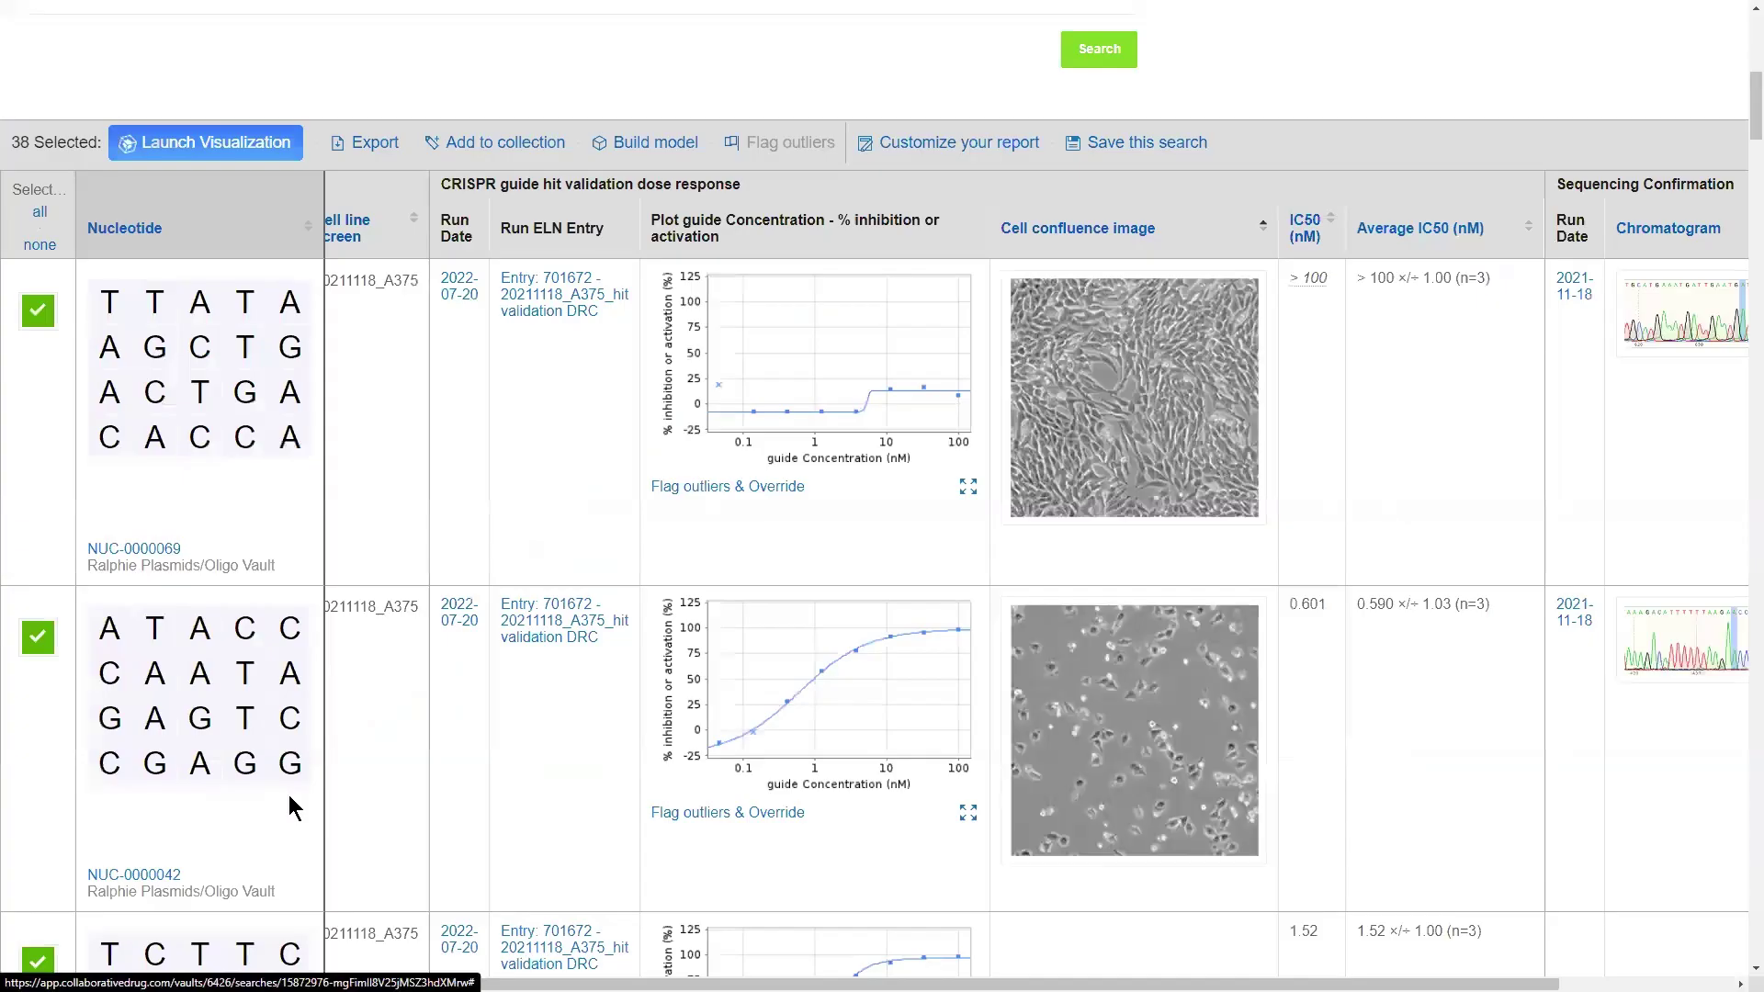
# Check the updated NUC-0000042 plot in the results and review the projects and search criteria behind them
pyautogui.click(754, 742)
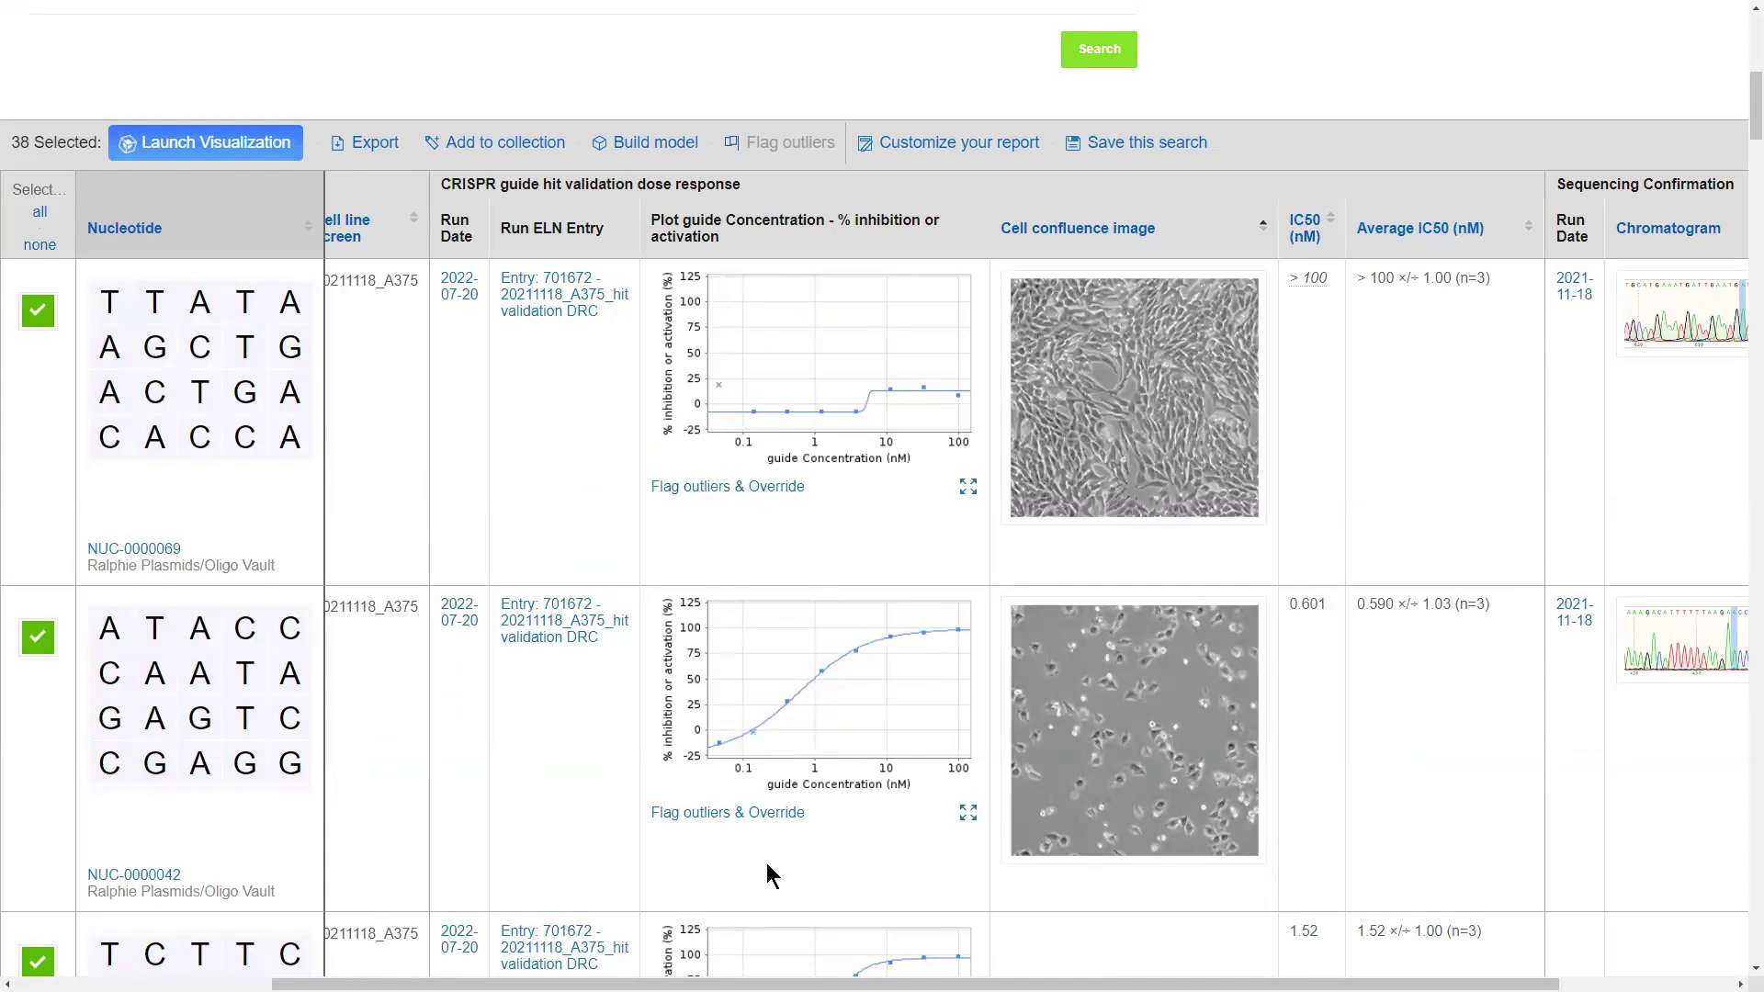
pyautogui.hscroll(-5, 770, 876)
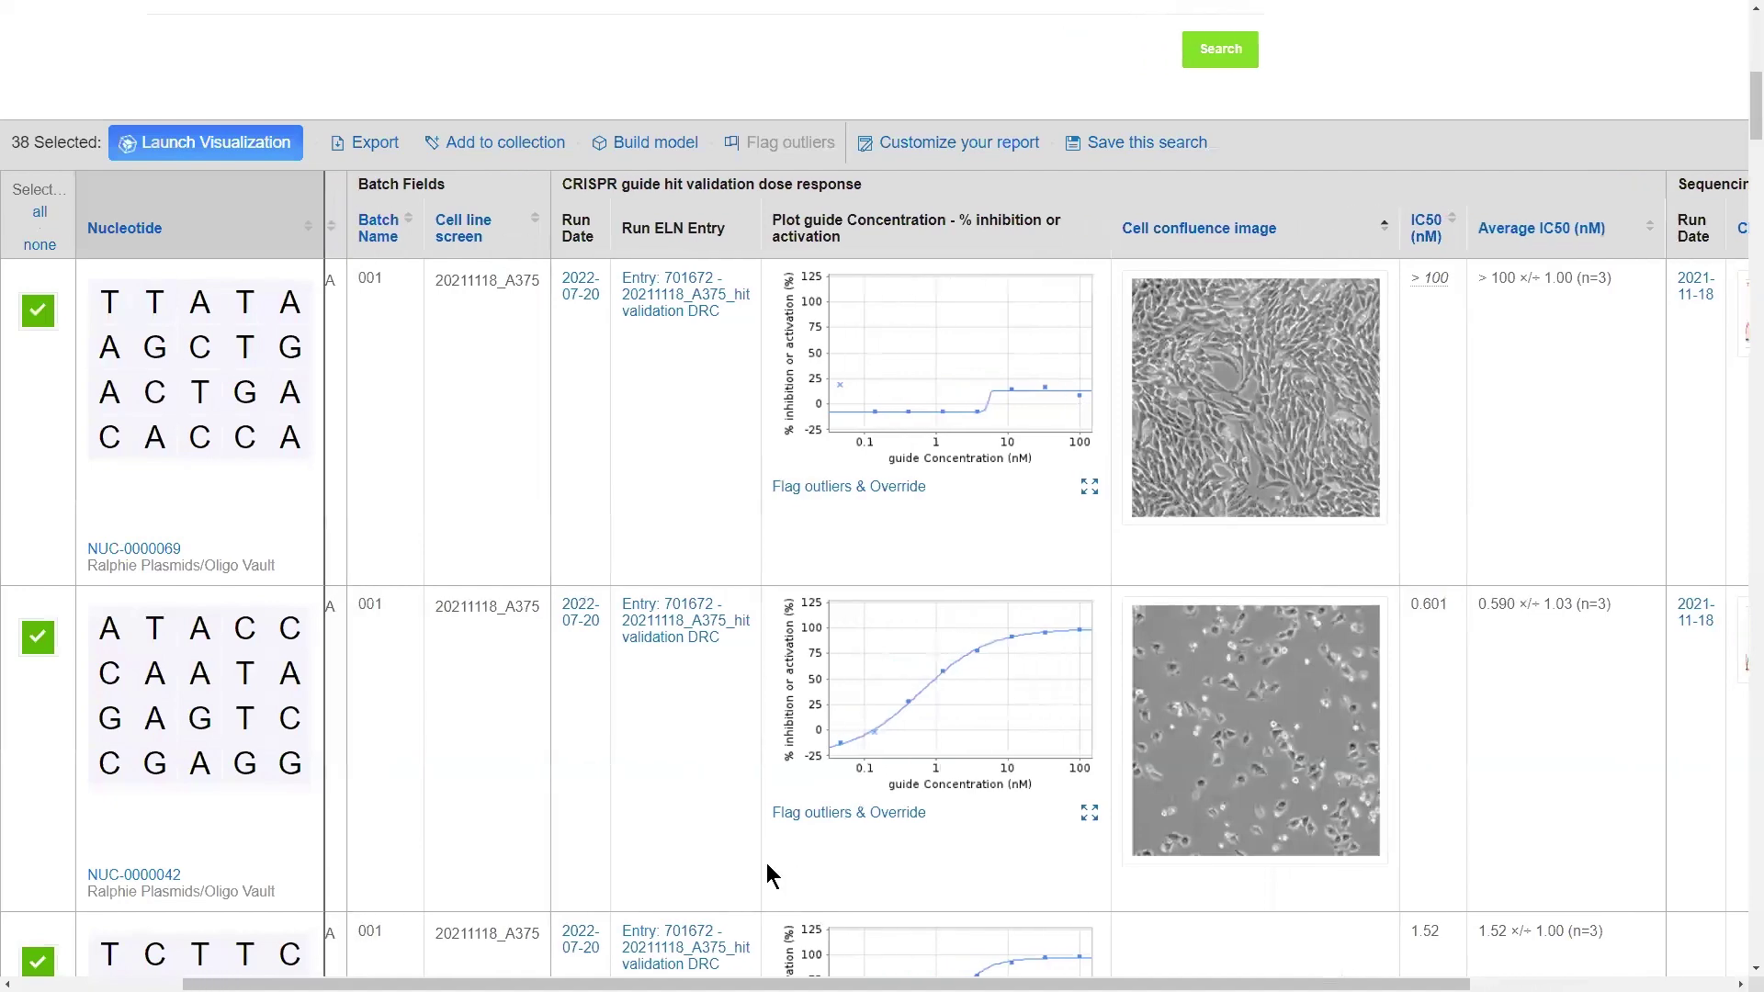
pyautogui.scroll(1, 770, 875)
pyautogui.scroll(8, 770, 875)
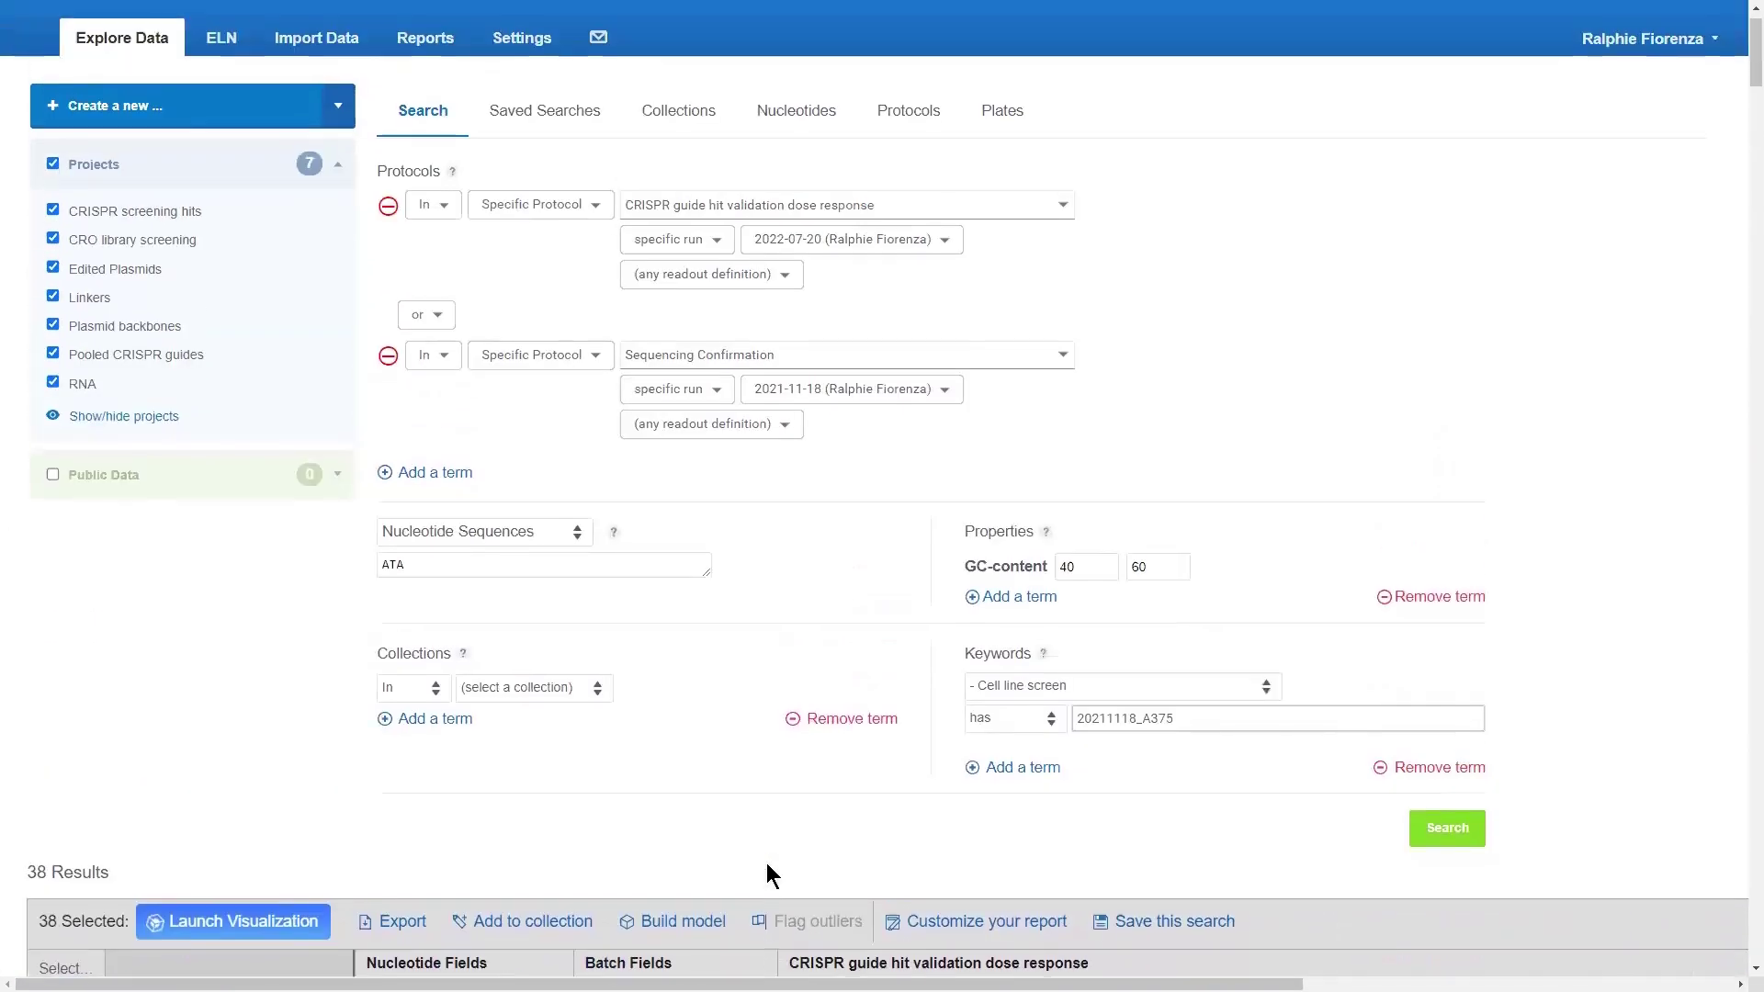
pyautogui.scroll(1, 770, 875)
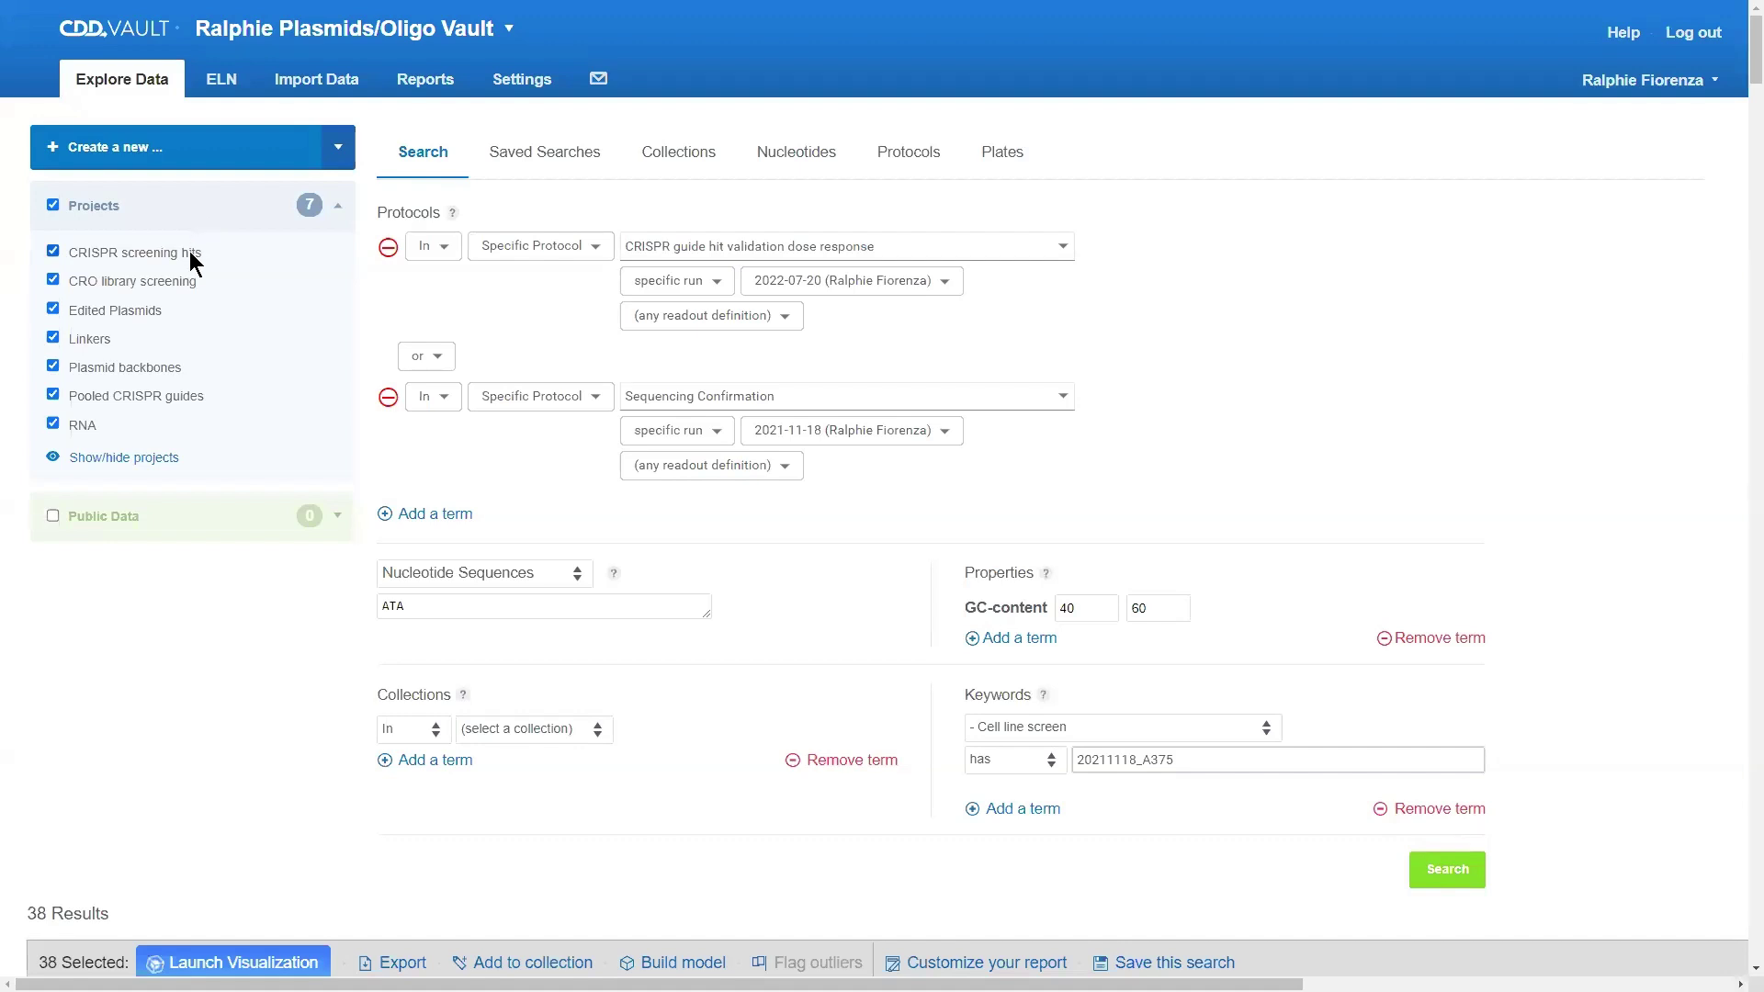
pyautogui.click(189, 285)
pyautogui.click(201, 282)
pyautogui.click(201, 283)
pyautogui.scroll(-7, 1330, 609)
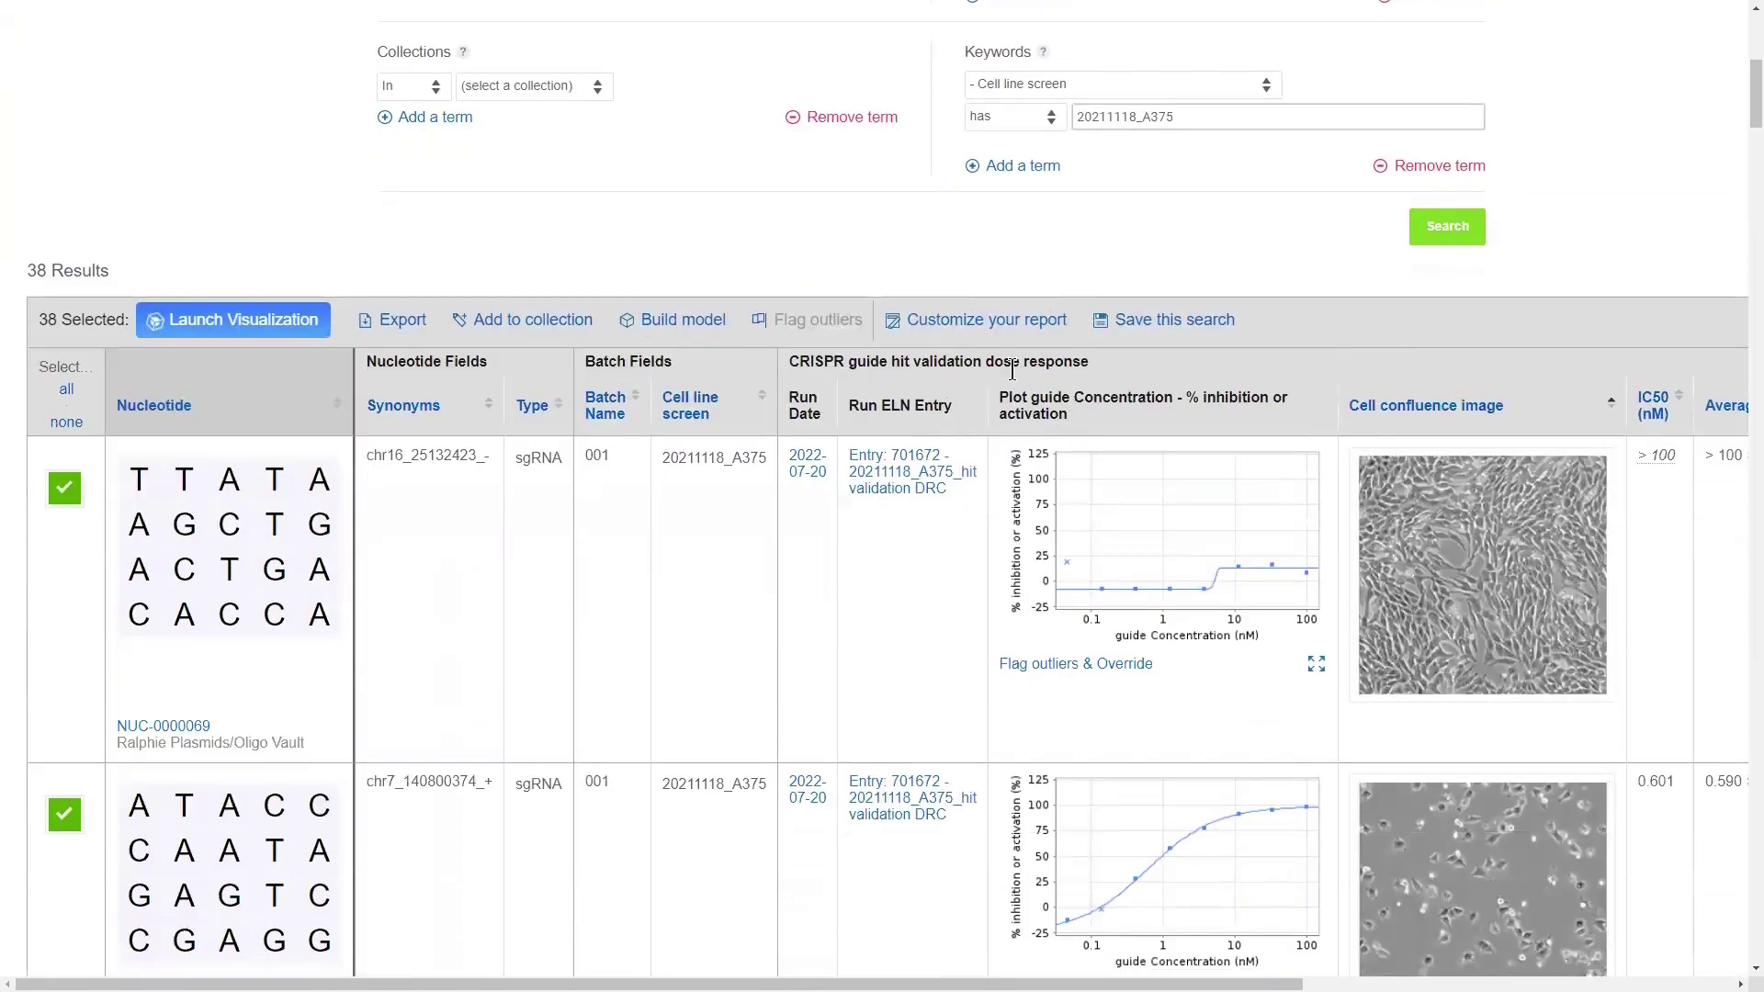
pyautogui.click(1012, 370)
pyautogui.scroll(7, 869, 556)
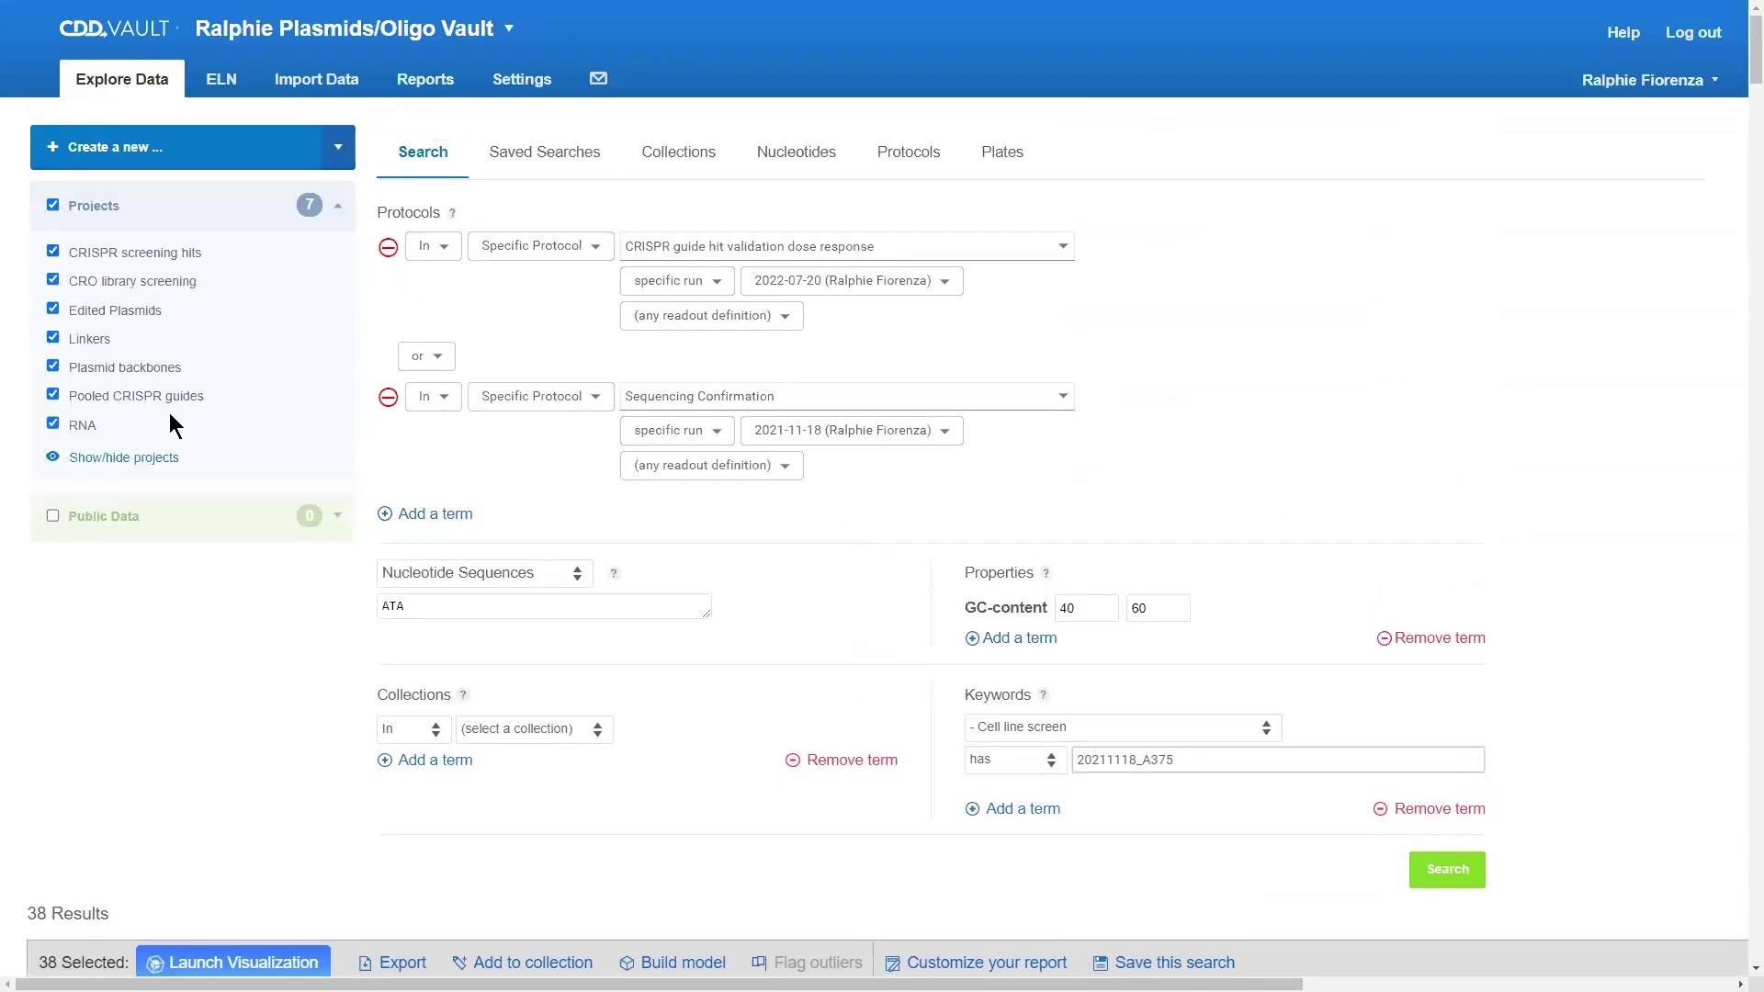
# Examine the In/Not In and run options of the CRISPR guide hit validation dose response term and the protocol's columns in the results
pyautogui.click(444, 261)
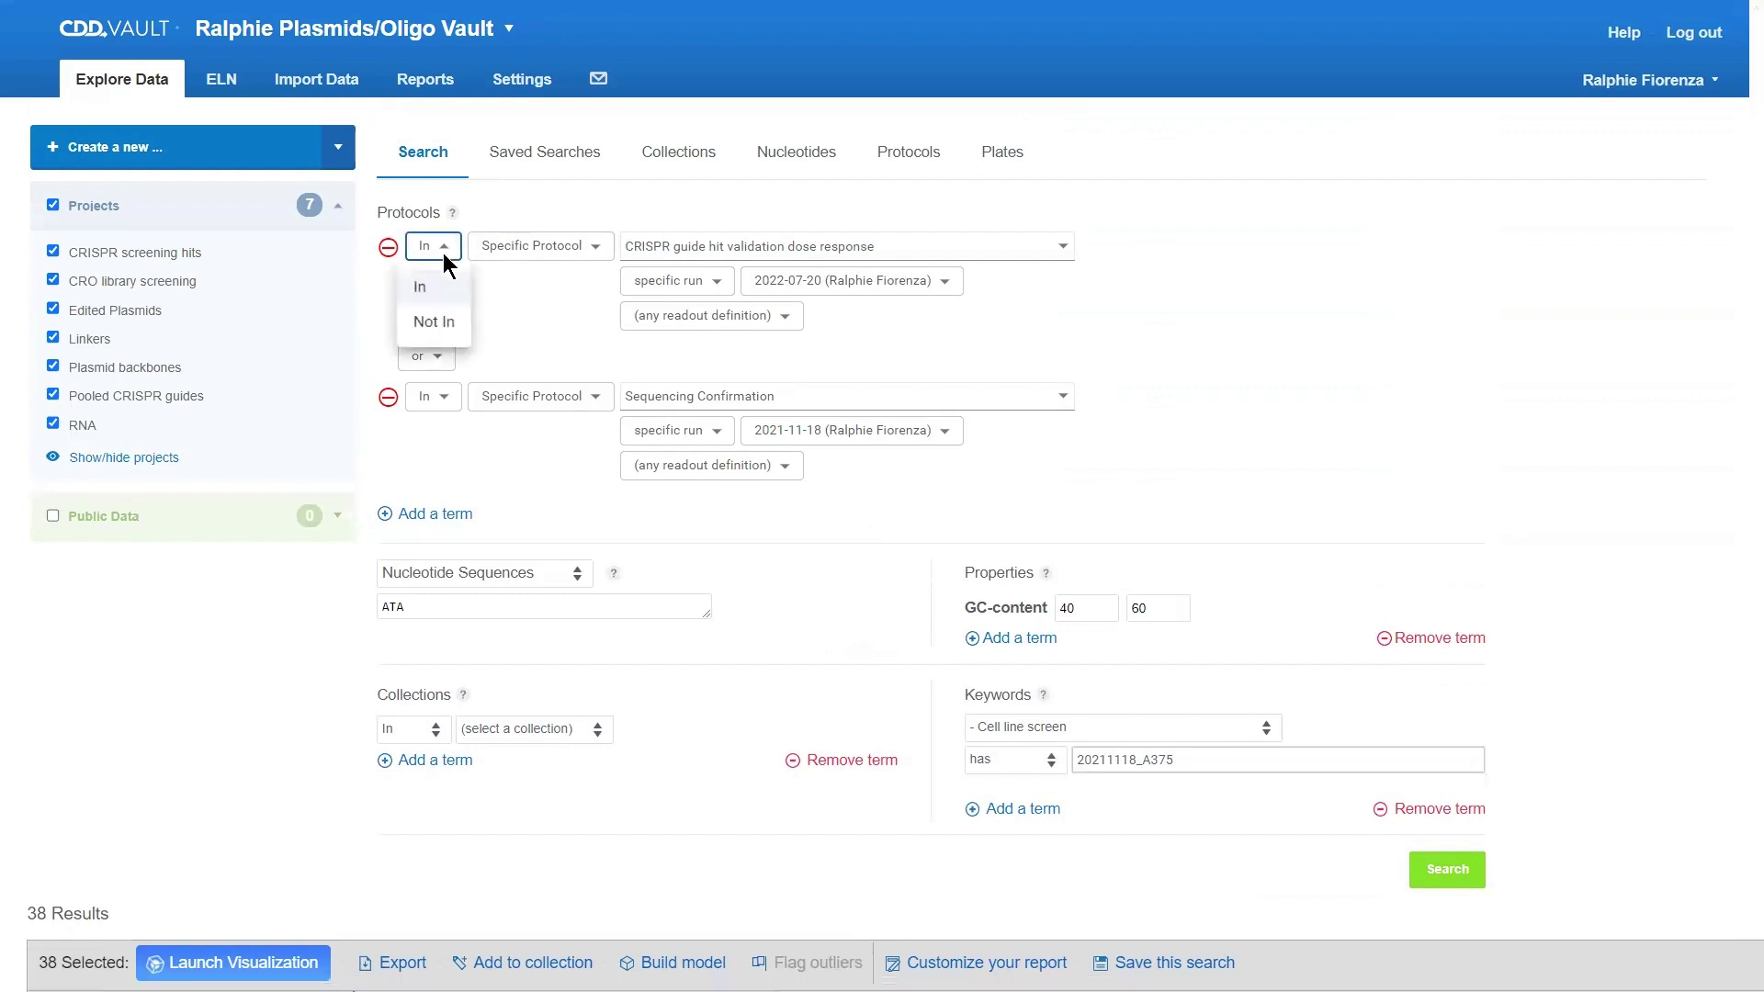
pyautogui.click(534, 295)
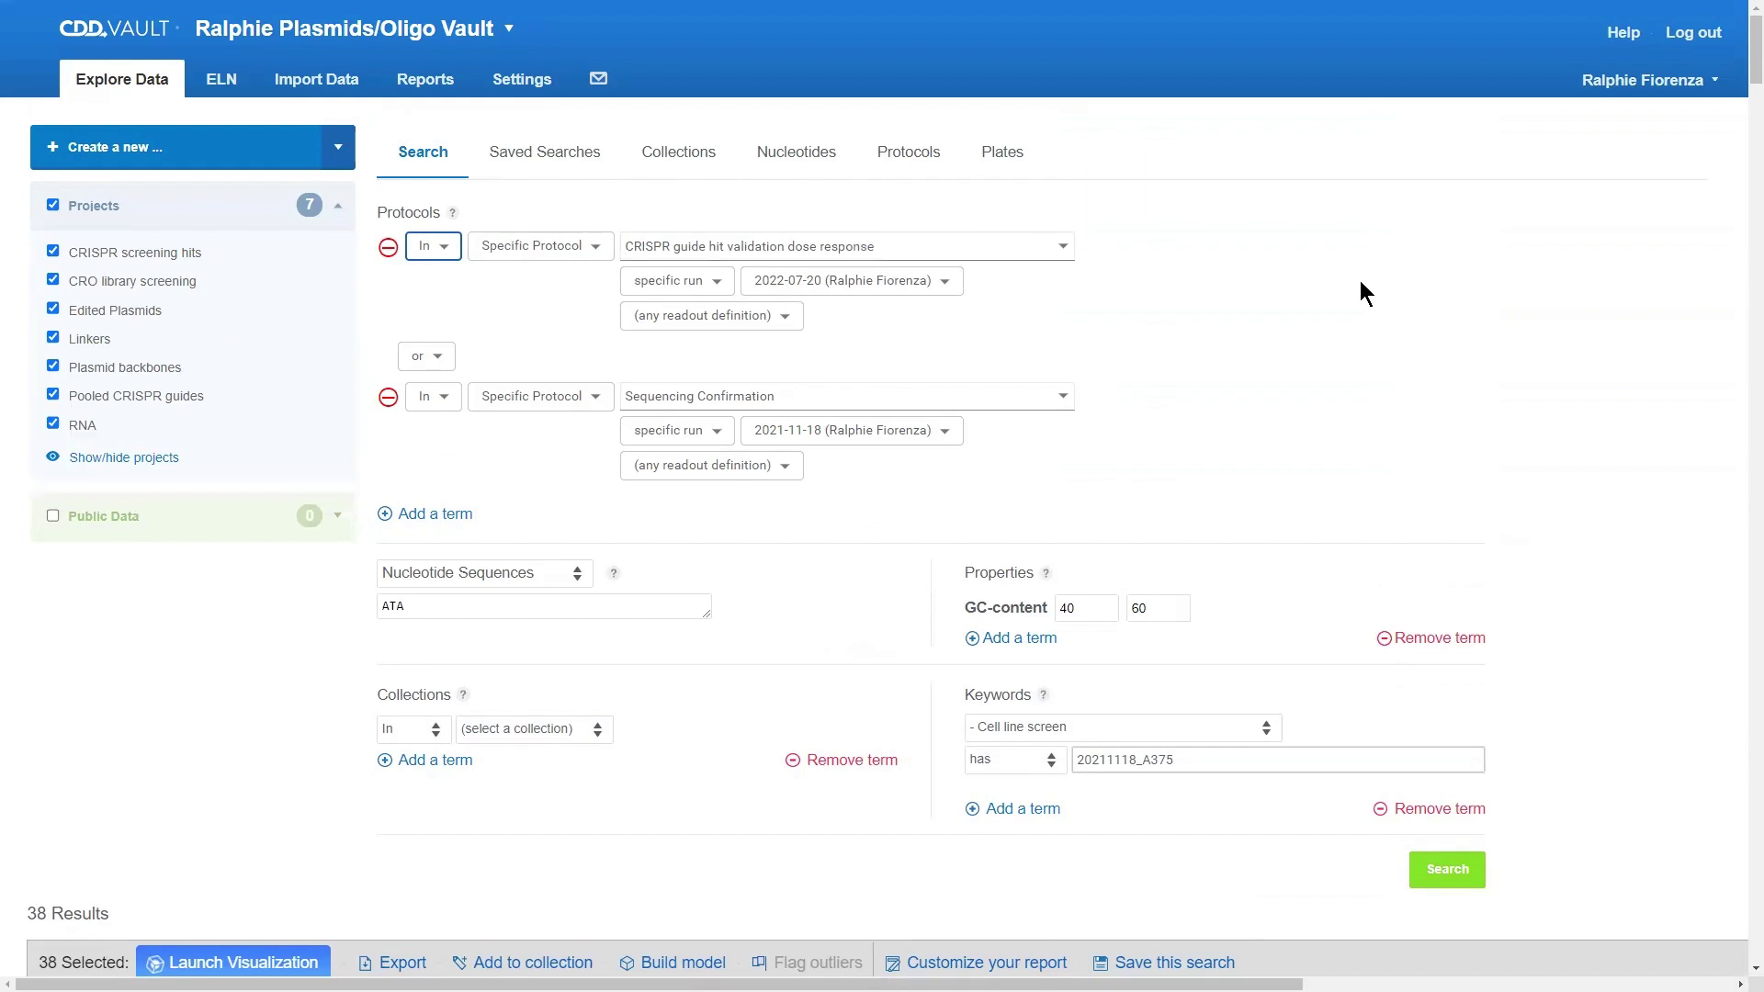
pyautogui.scroll(-6, 1286, 368)
pyautogui.click(1155, 488)
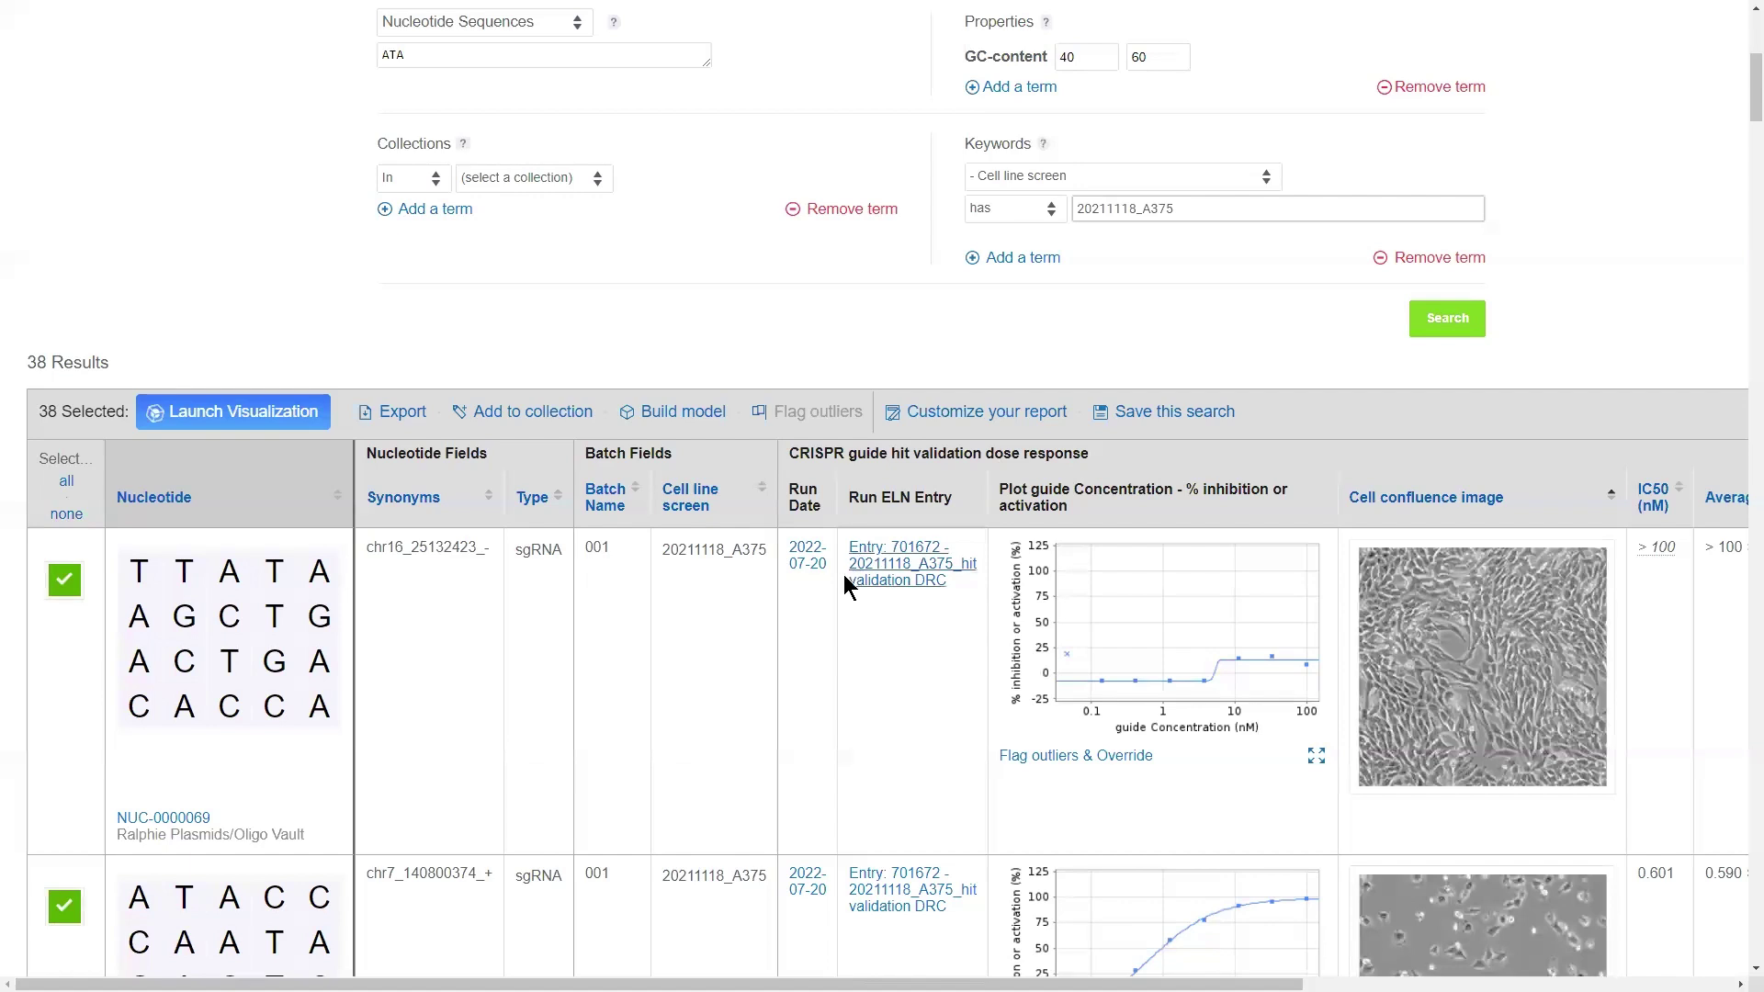
pyautogui.click(813, 570)
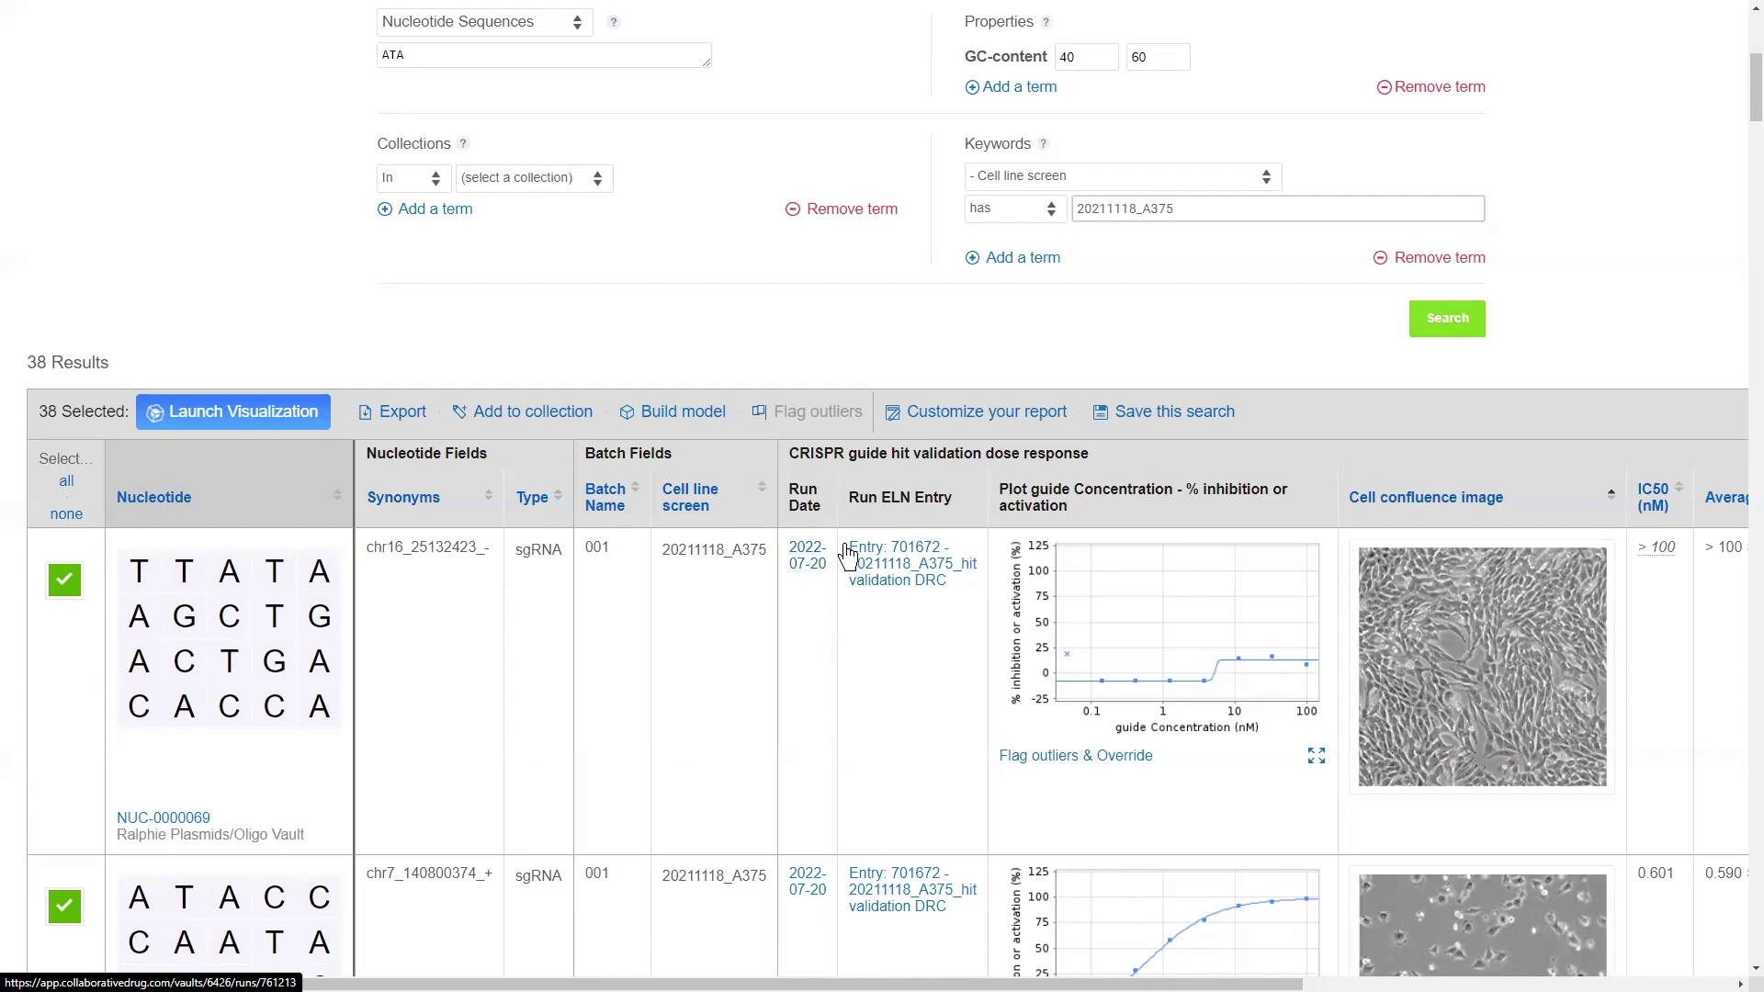
pyautogui.click(872, 466)
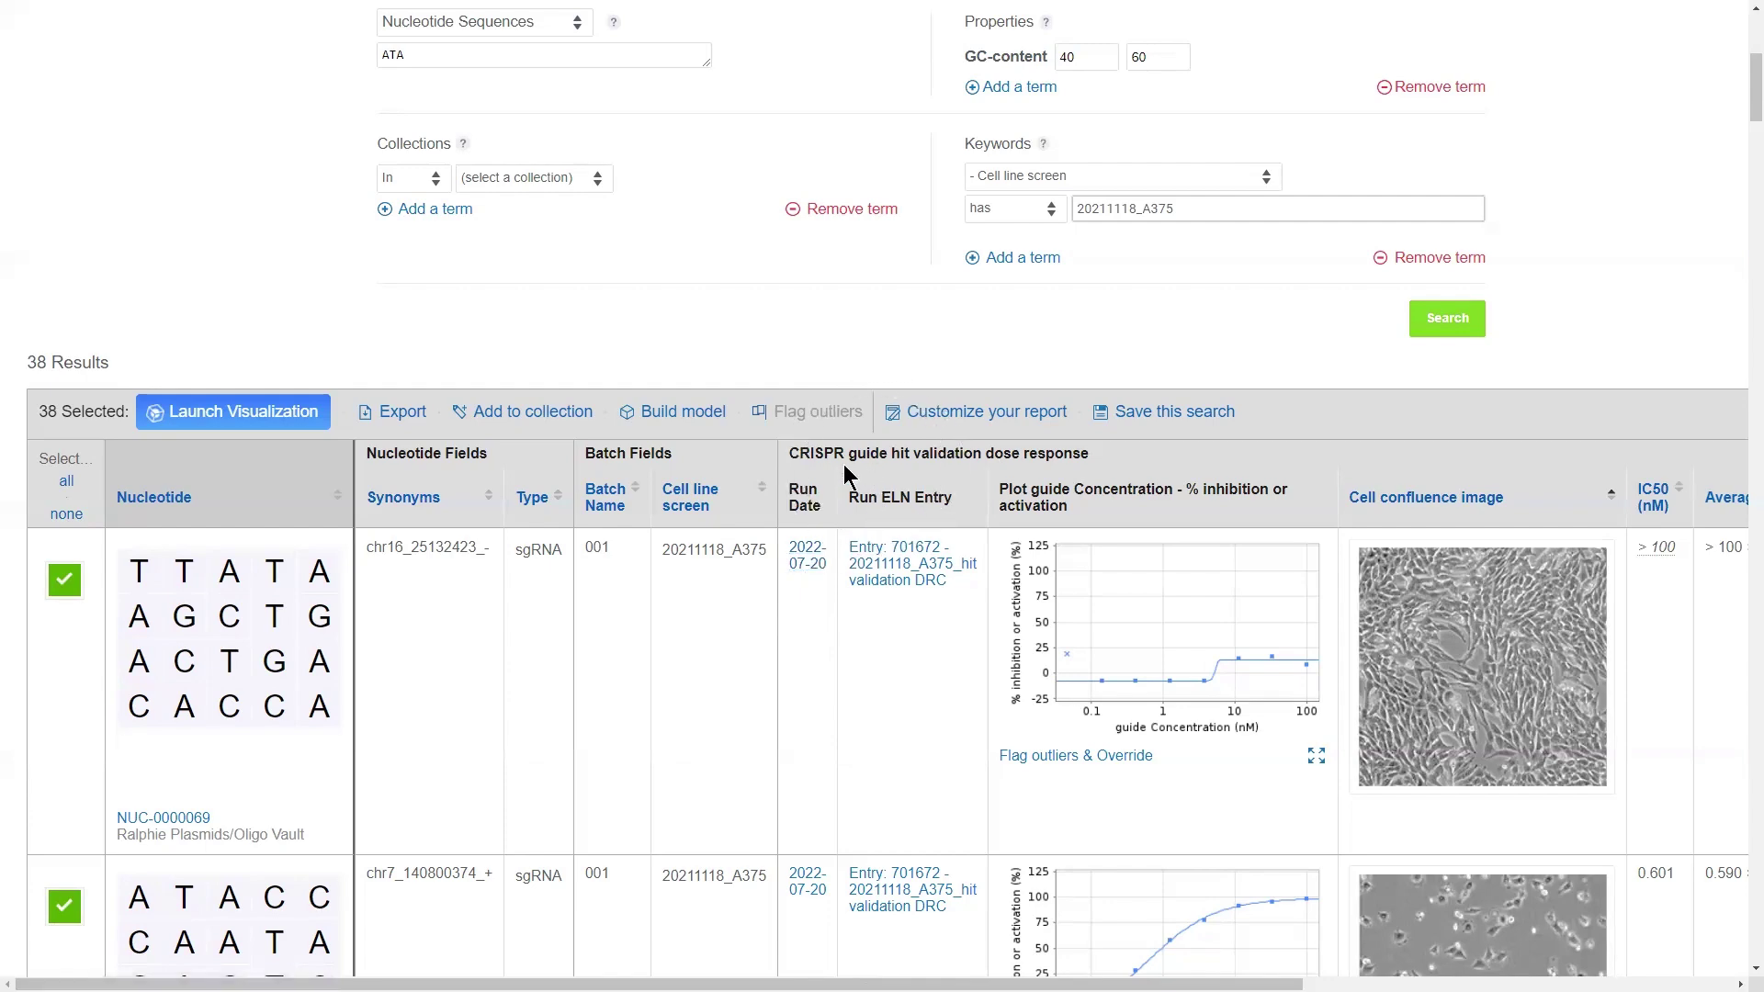
pyautogui.scroll(6, 843, 465)
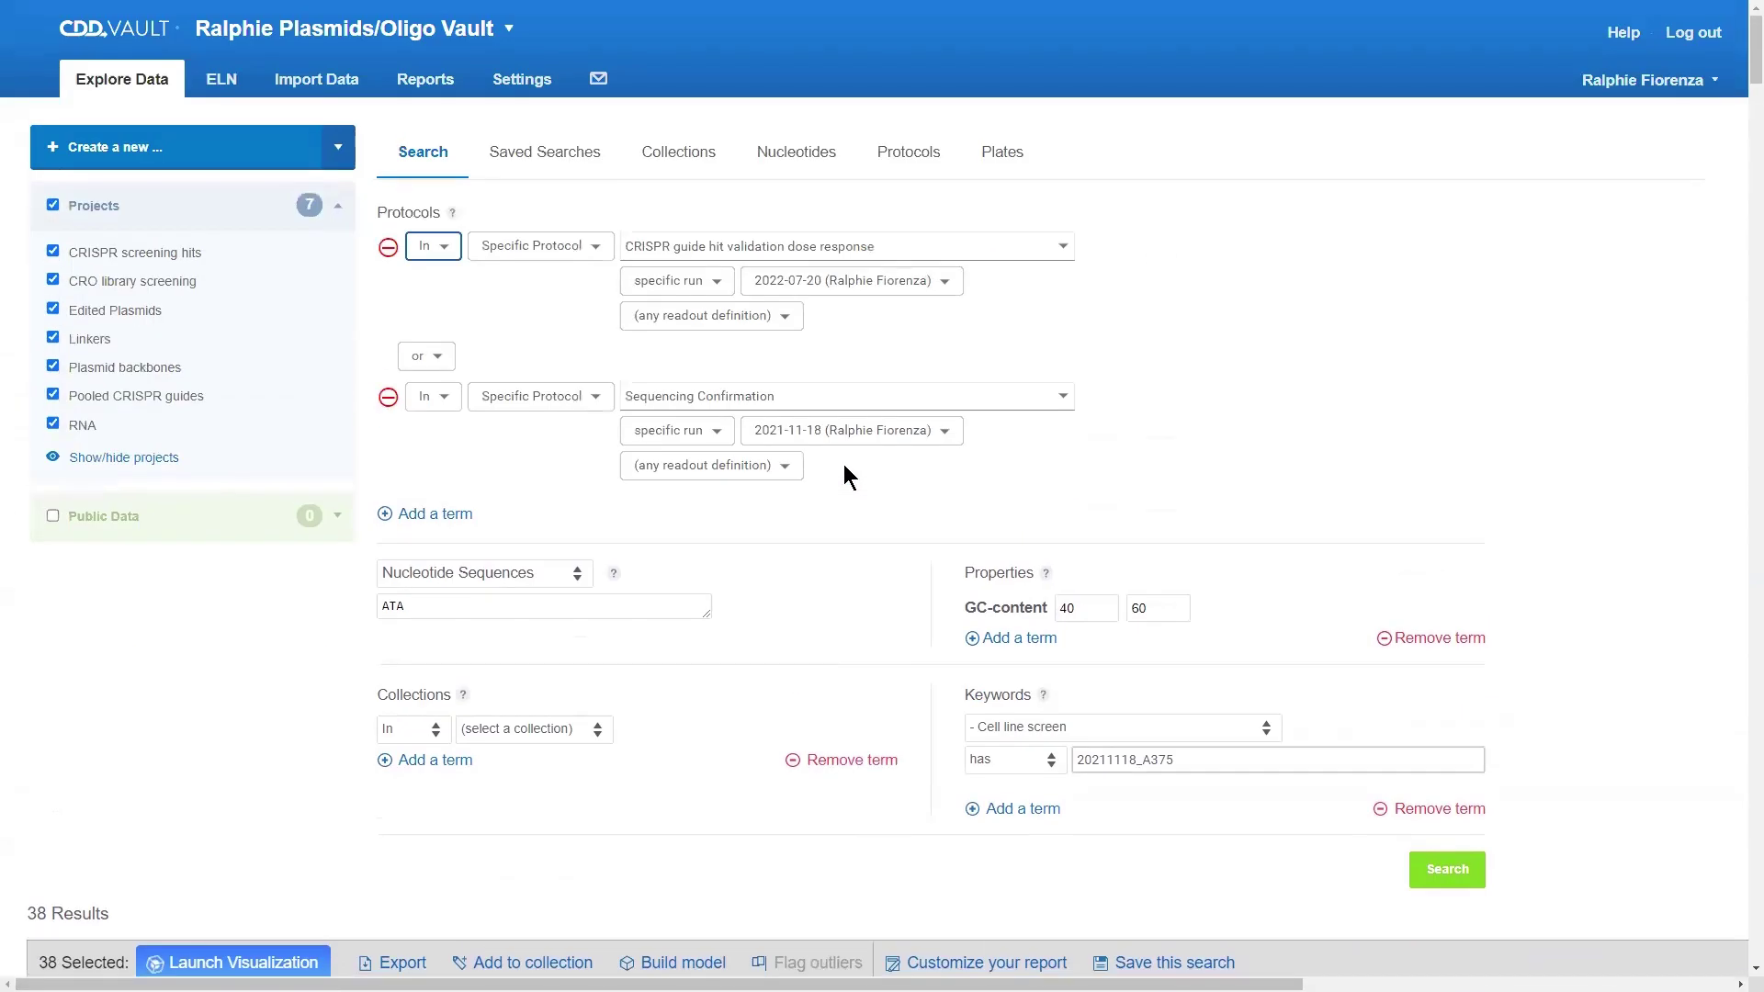
pyautogui.click(715, 288)
pyautogui.click(714, 284)
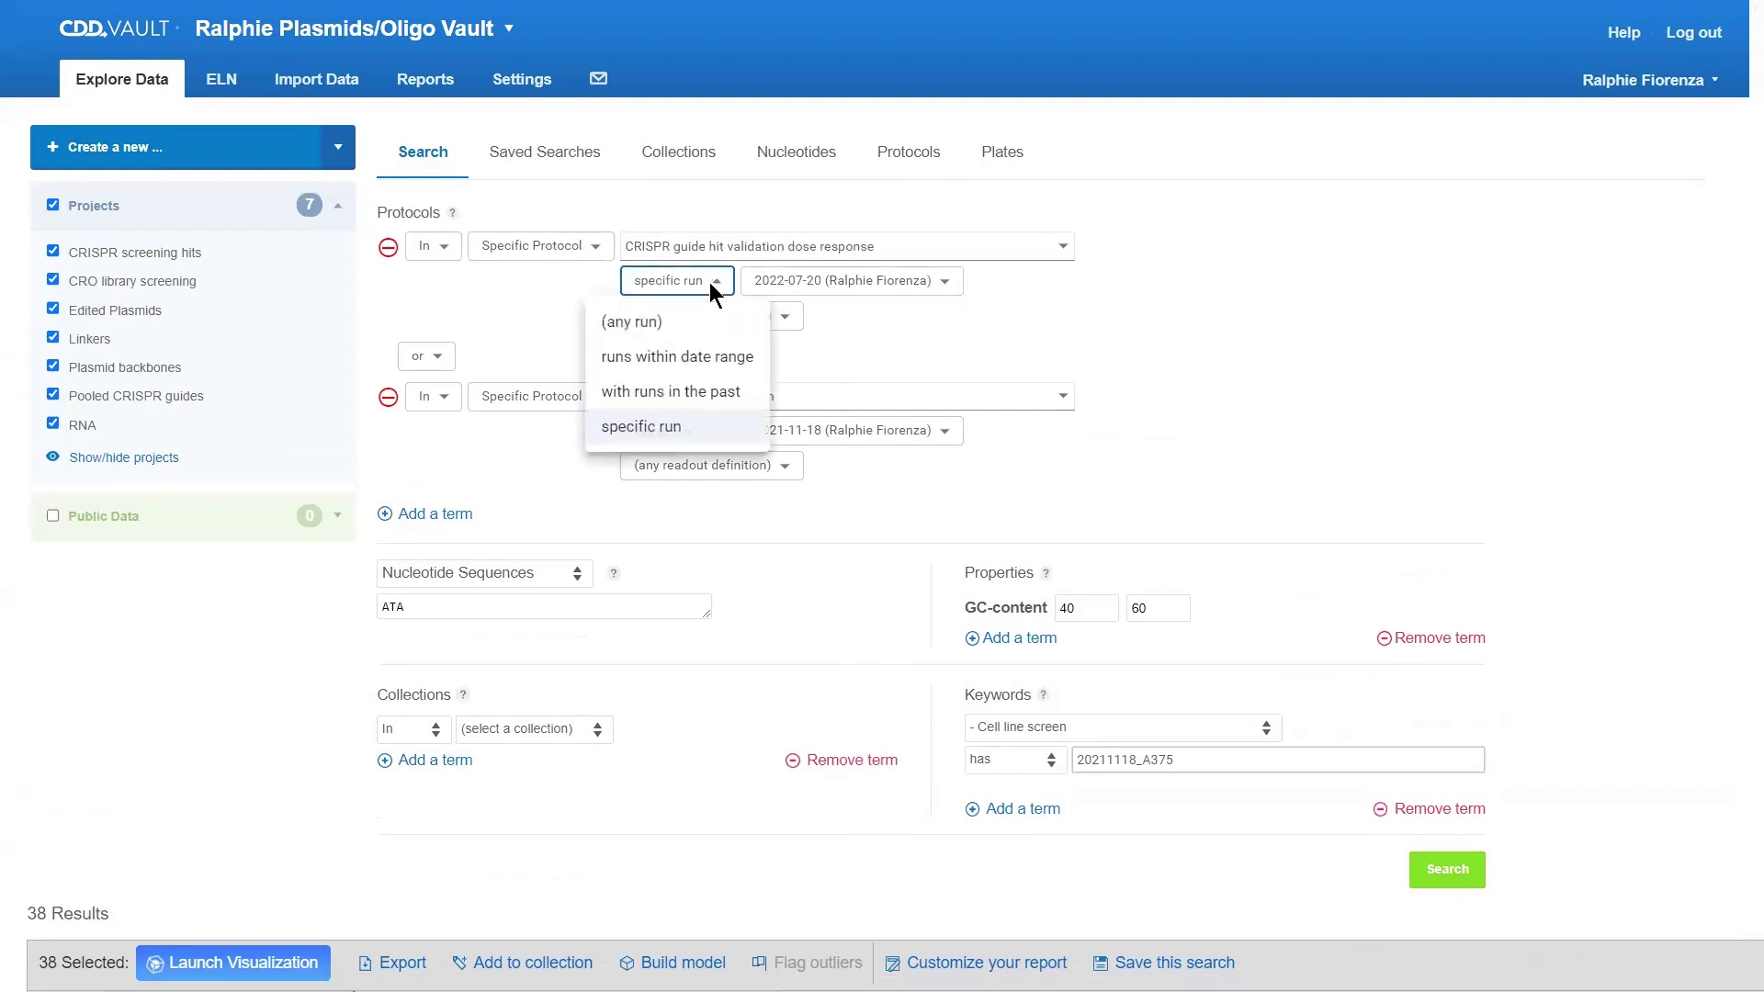
pyautogui.click(1061, 309)
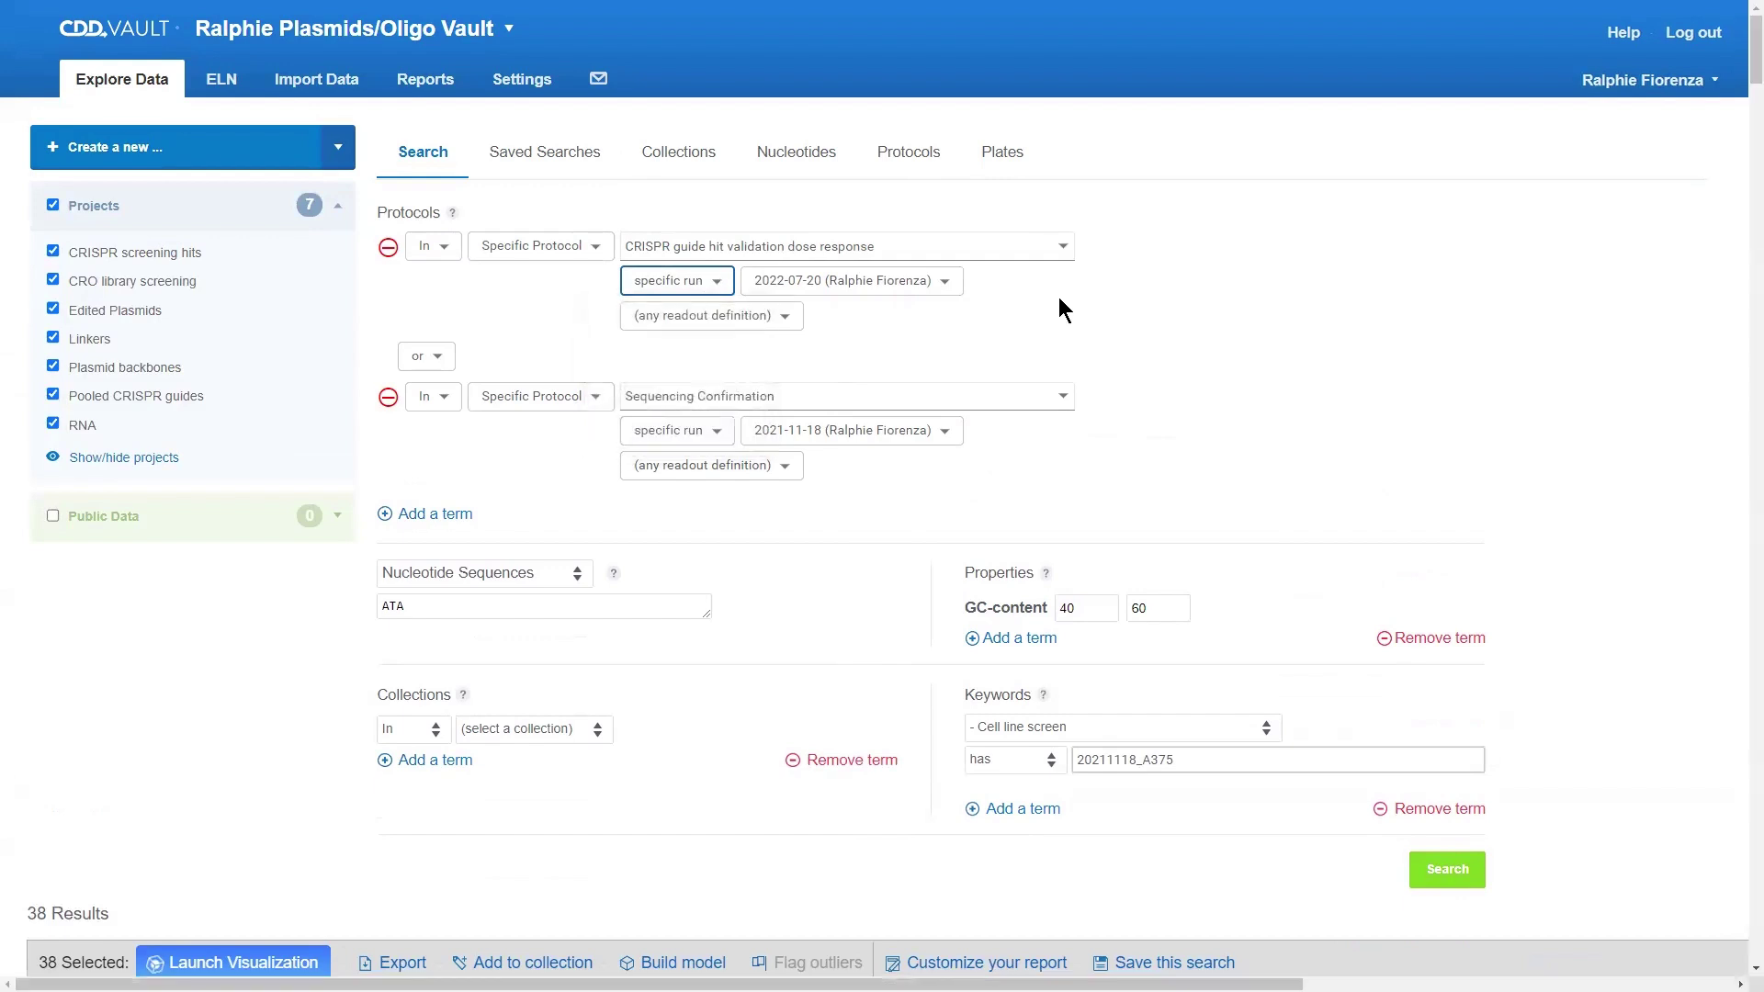
# Set the CRISPR guide hit validation dose response term's readout to Average IC50 (nM) with a "from" range condition
pyautogui.click(775, 322)
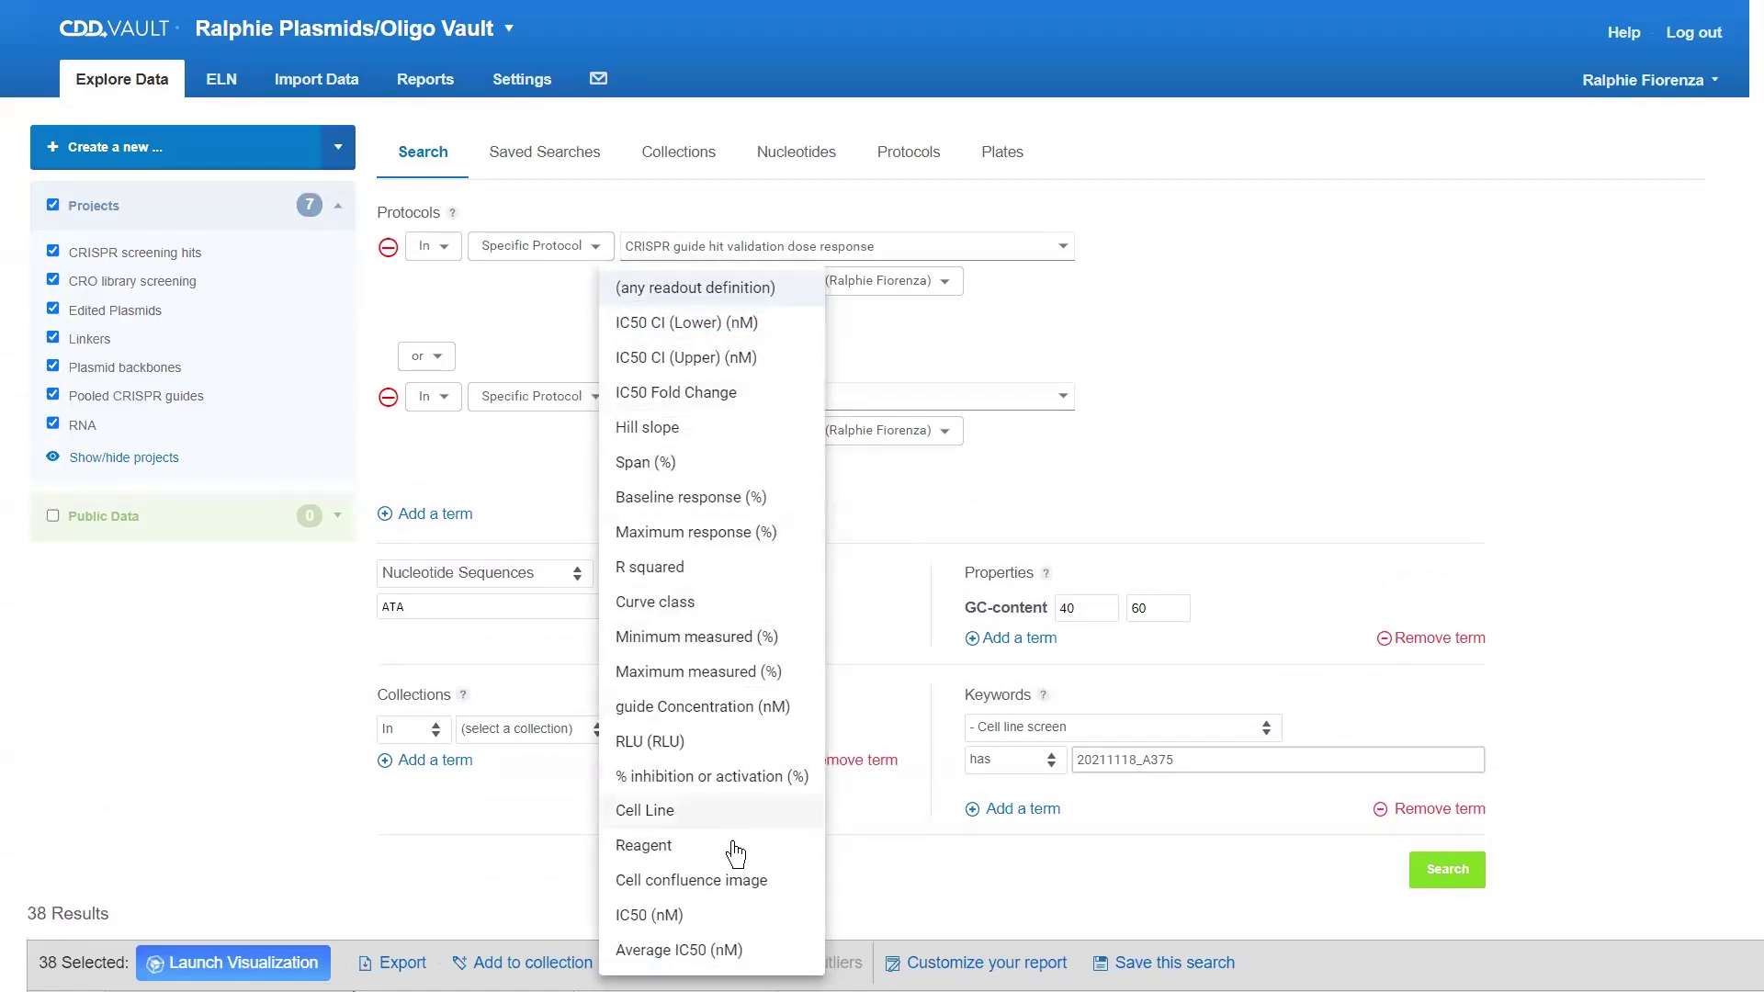
pyautogui.click(738, 952)
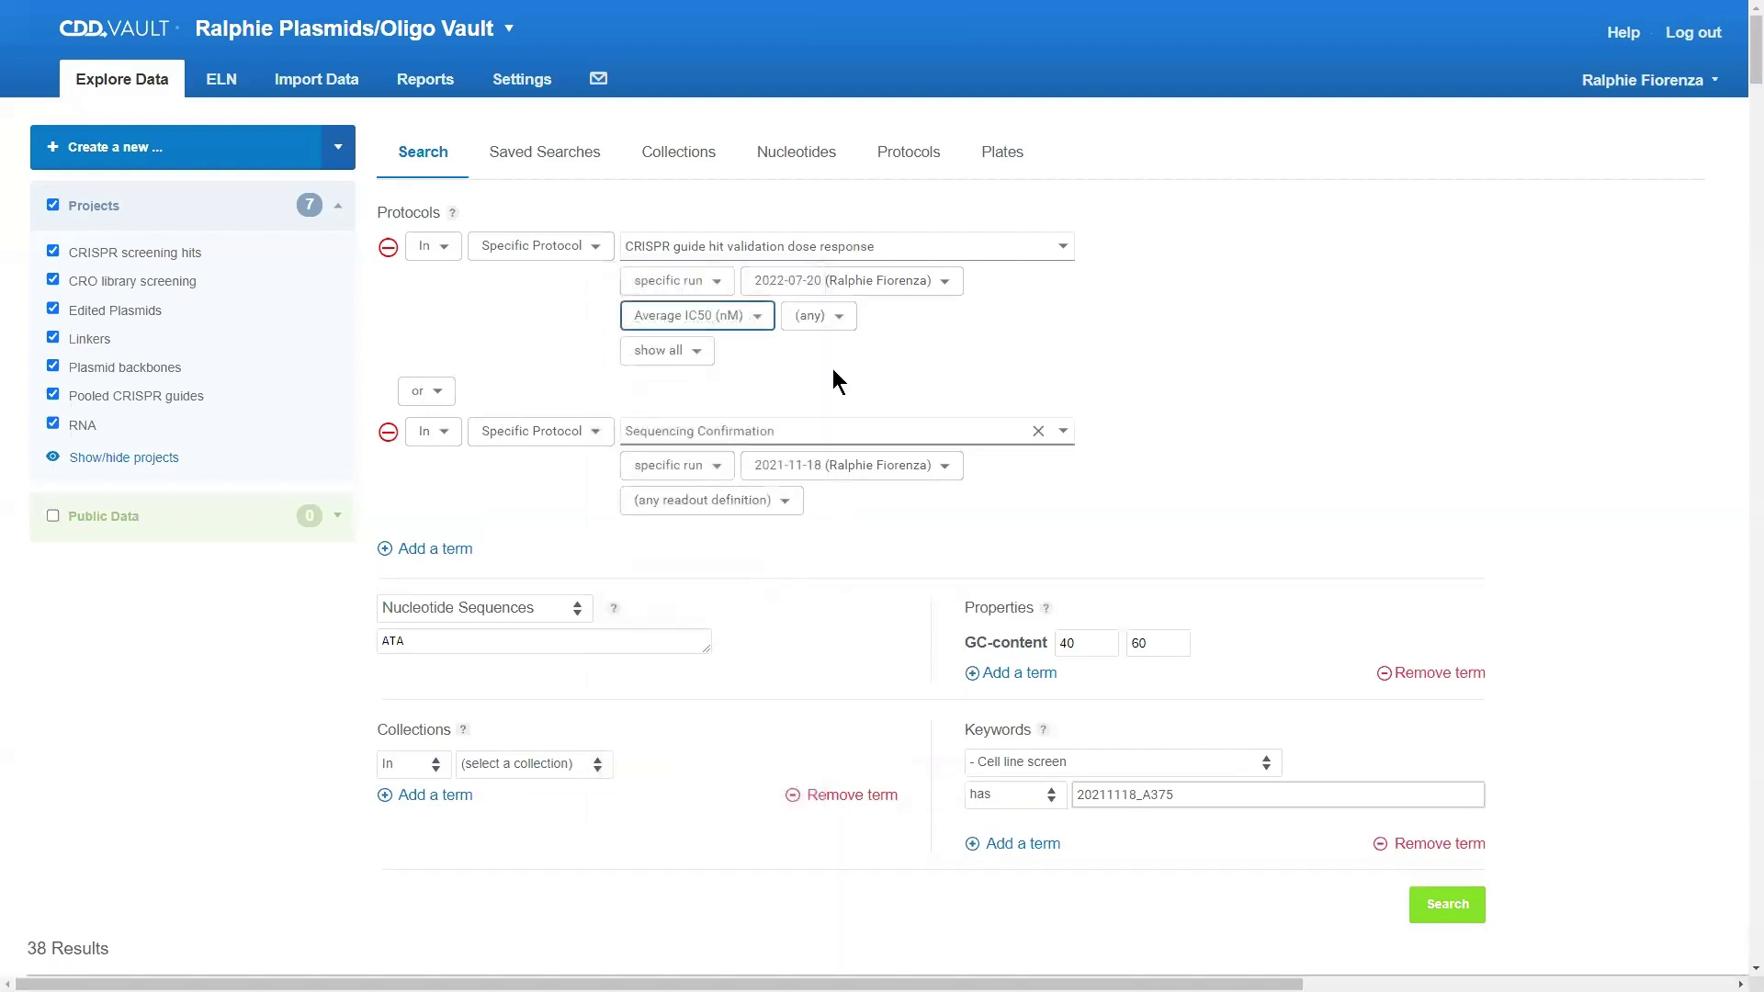
pyautogui.click(801, 316)
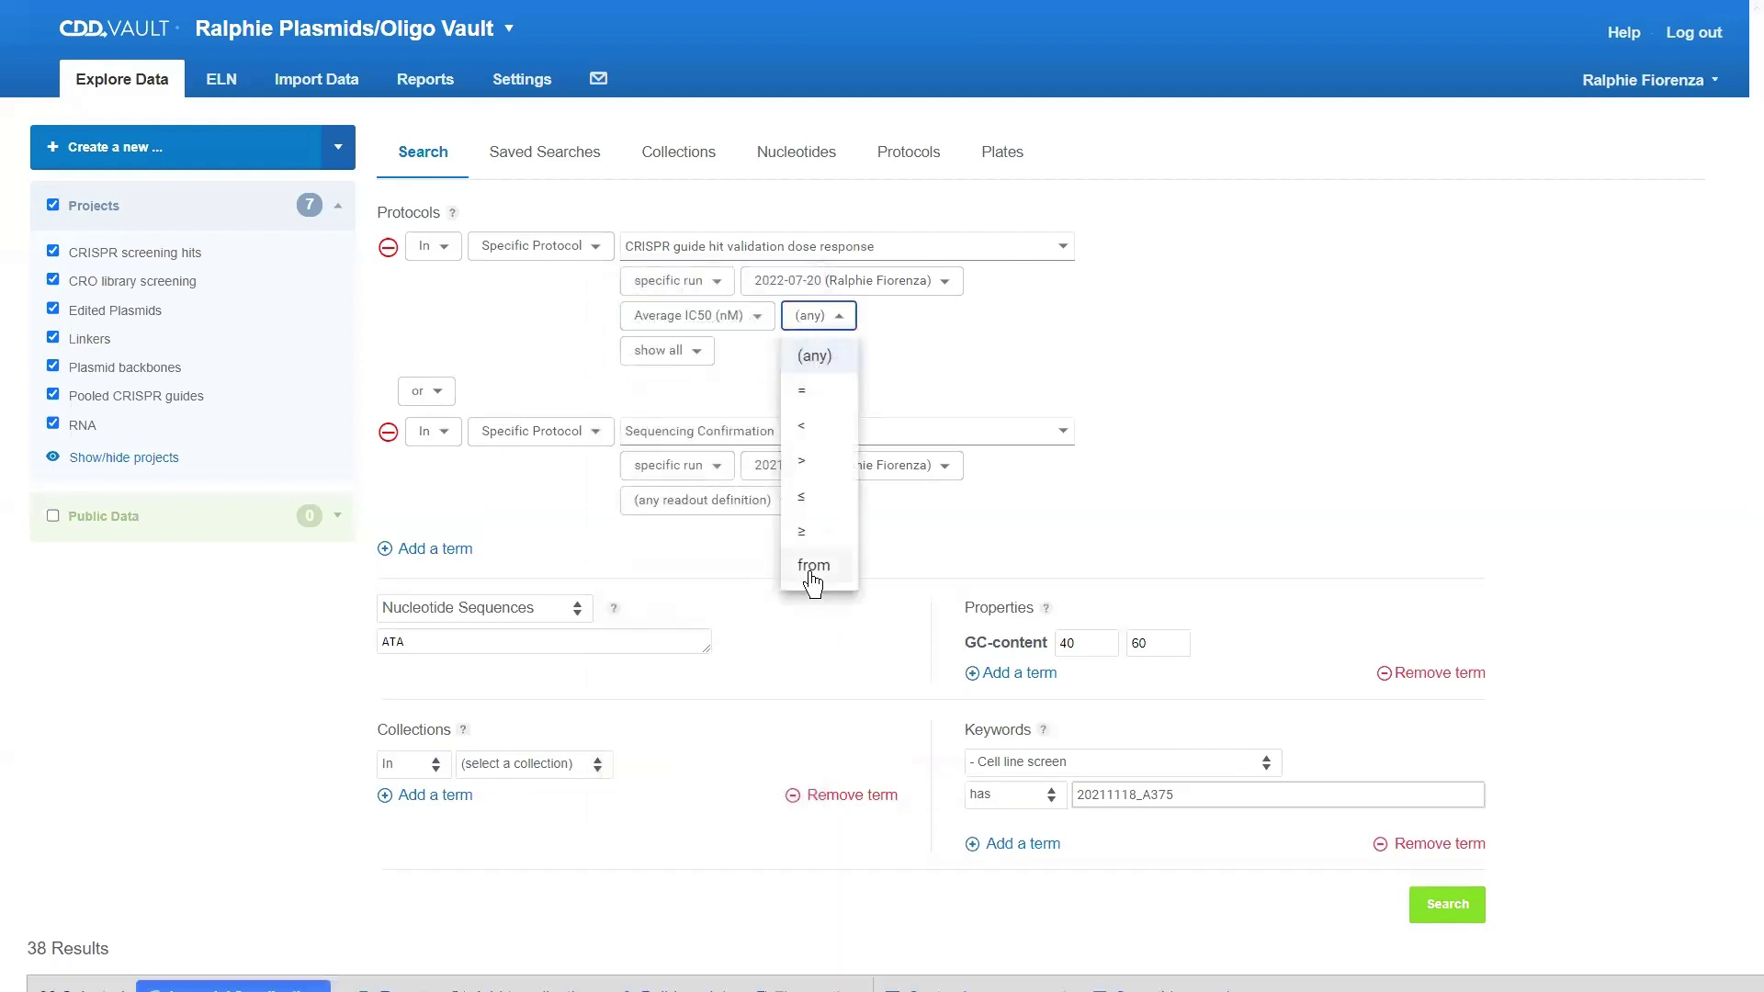
pyautogui.click(813, 568)
pyautogui.click(896, 317)
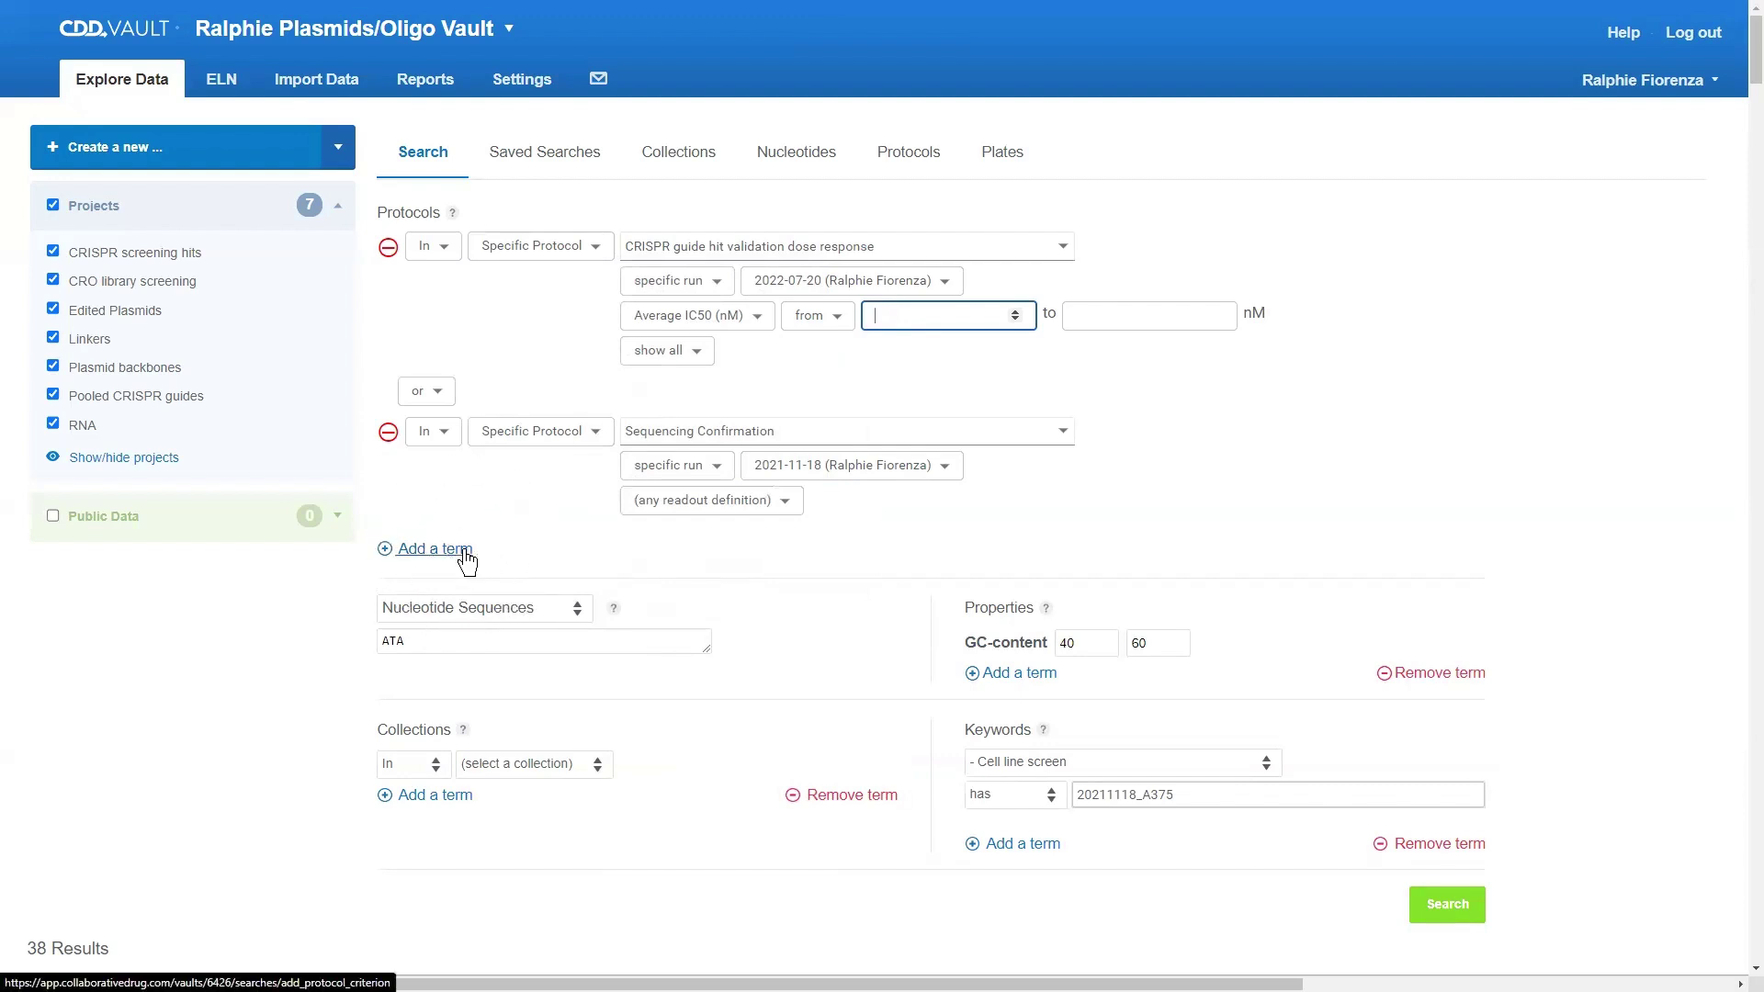
# Inspect the and/or options joining the two protocol terms and review the sequence, property, collection and keyword criteria
pyautogui.click(435, 393)
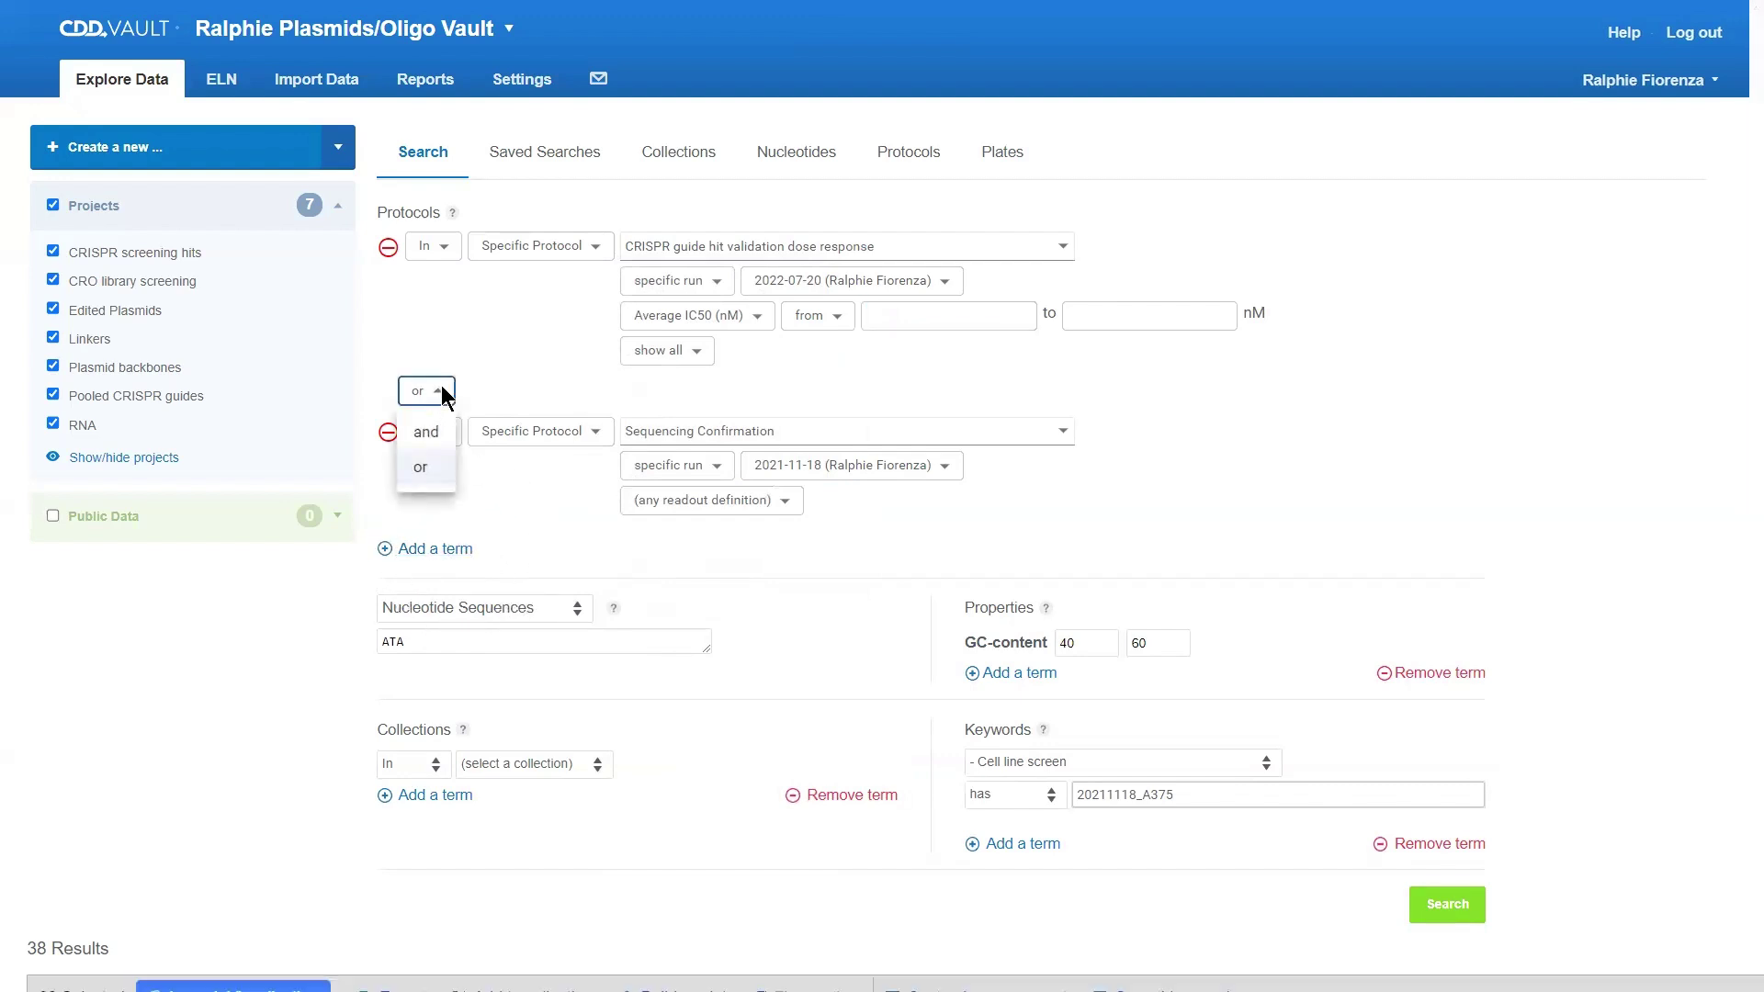
pyautogui.click(537, 291)
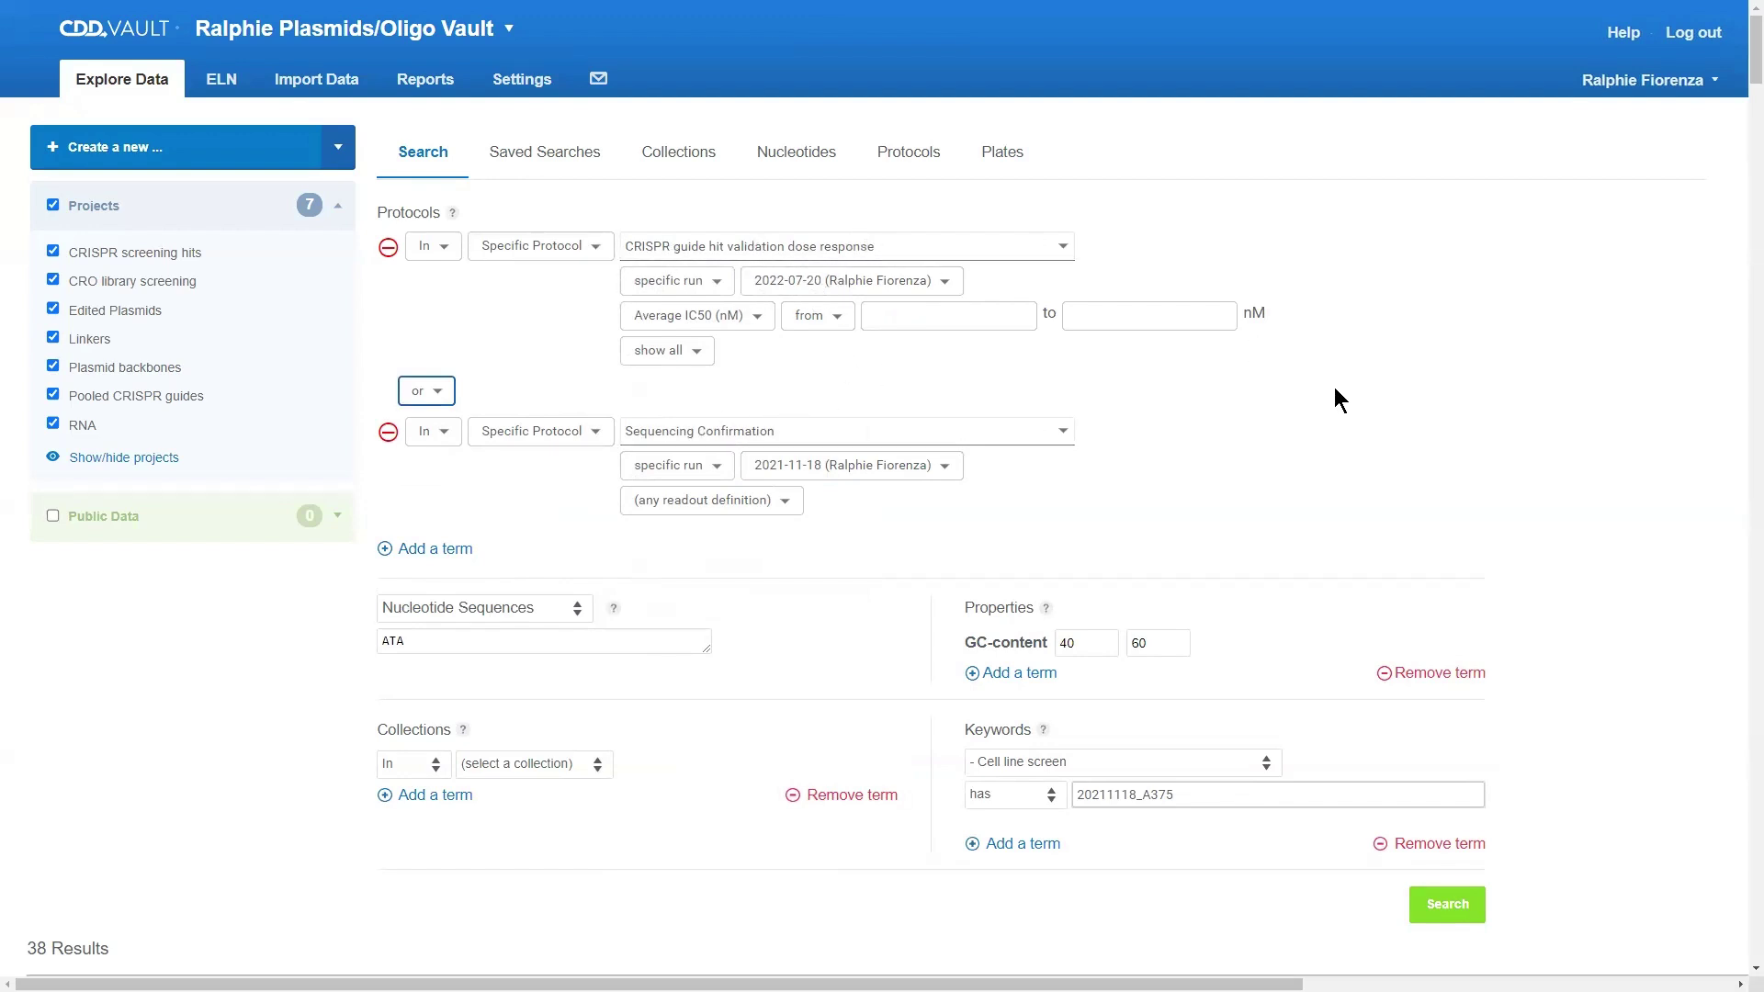
pyautogui.scroll(-2, 1330, 390)
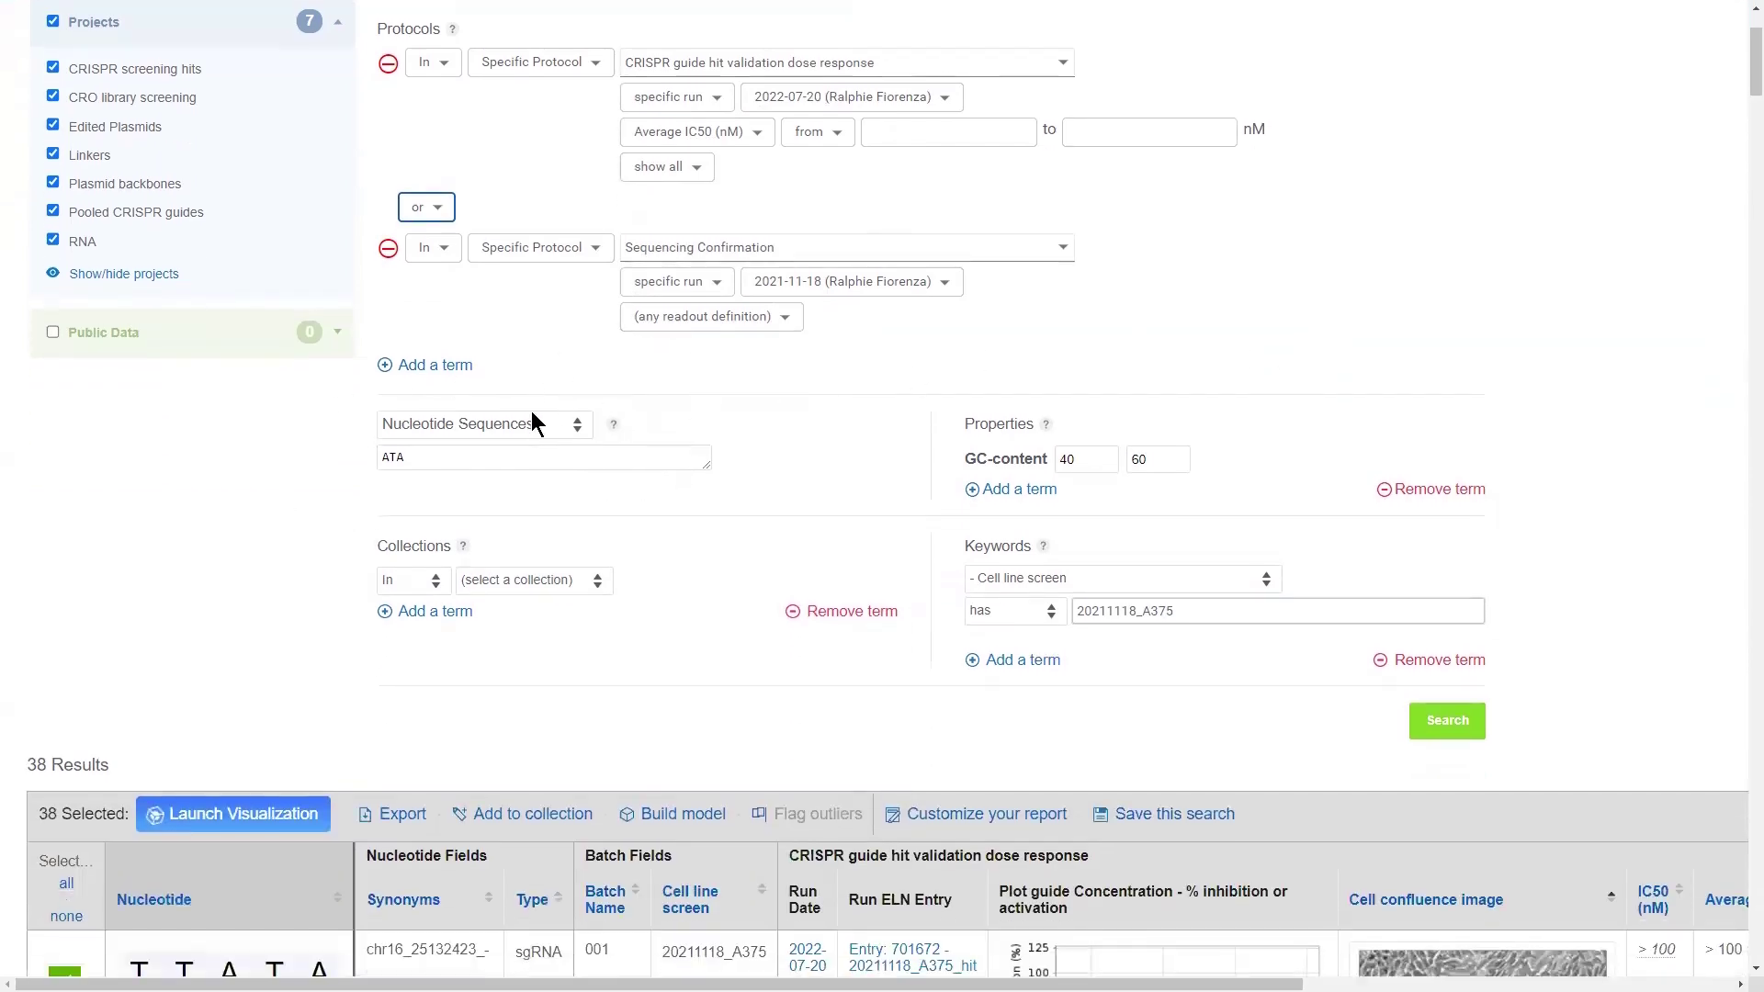
pyautogui.scroll(-3, 932, 432)
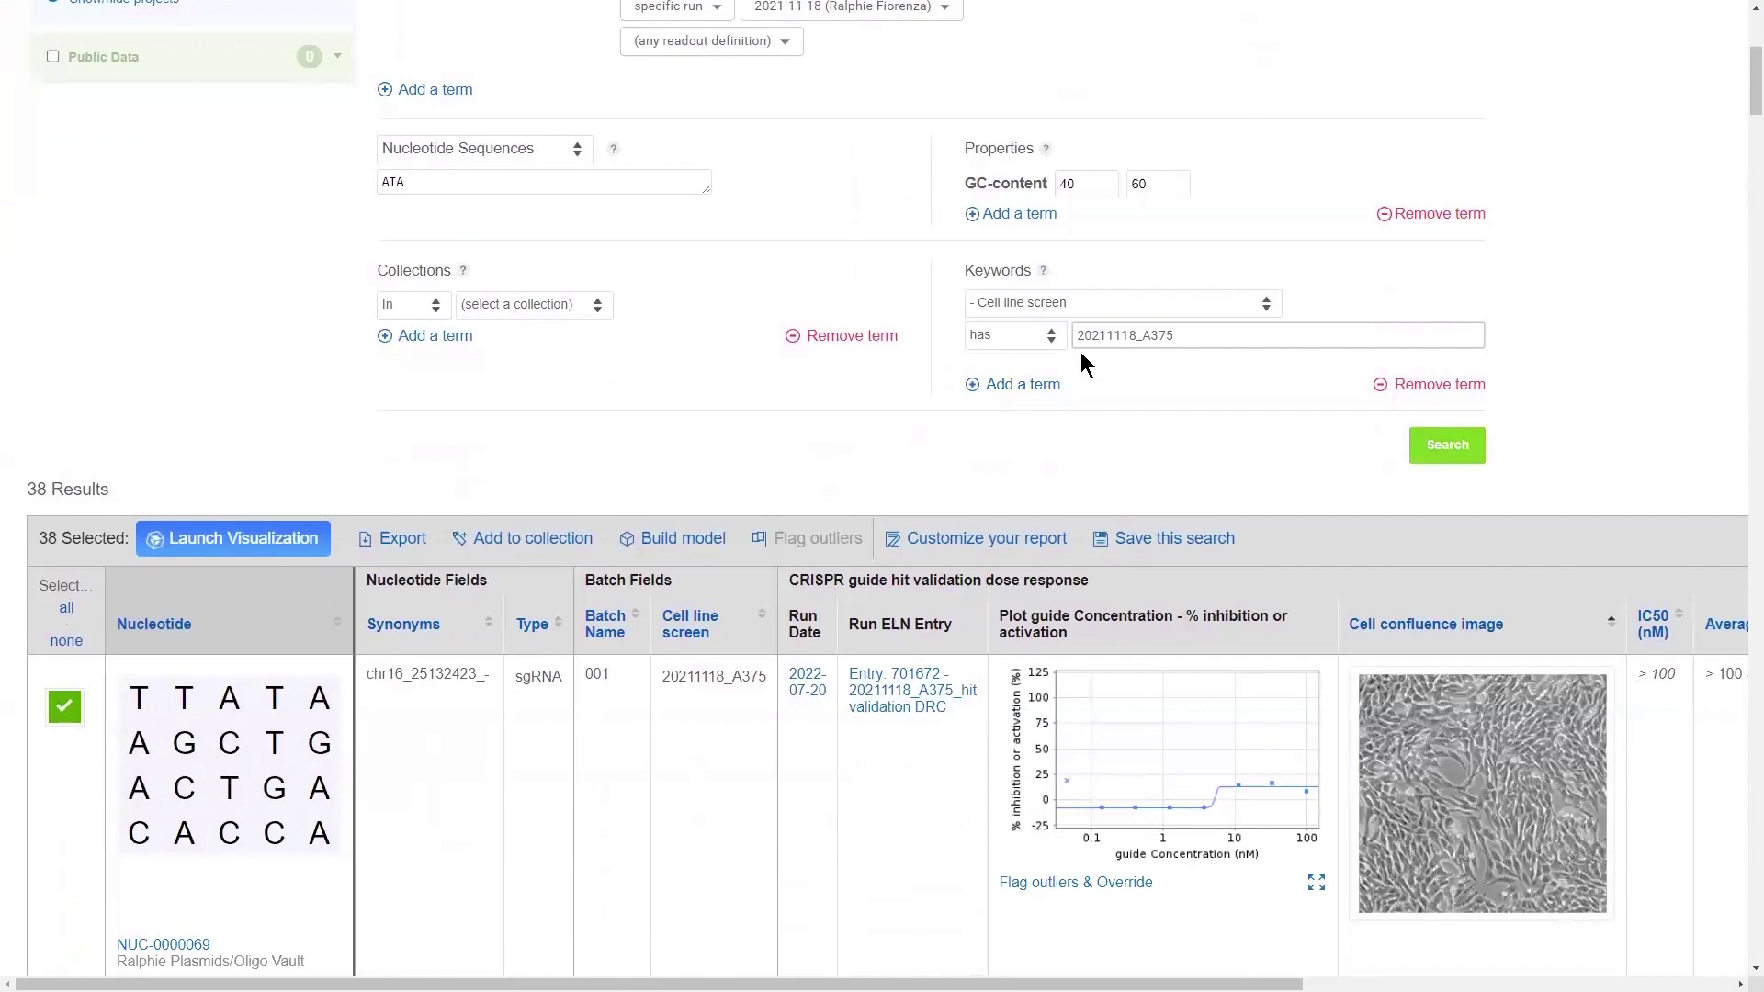
# Review the collections criterion and the Cell line screen keyword 20211118_A375, and run the search
pyautogui.scroll(-1, 1120, 379)
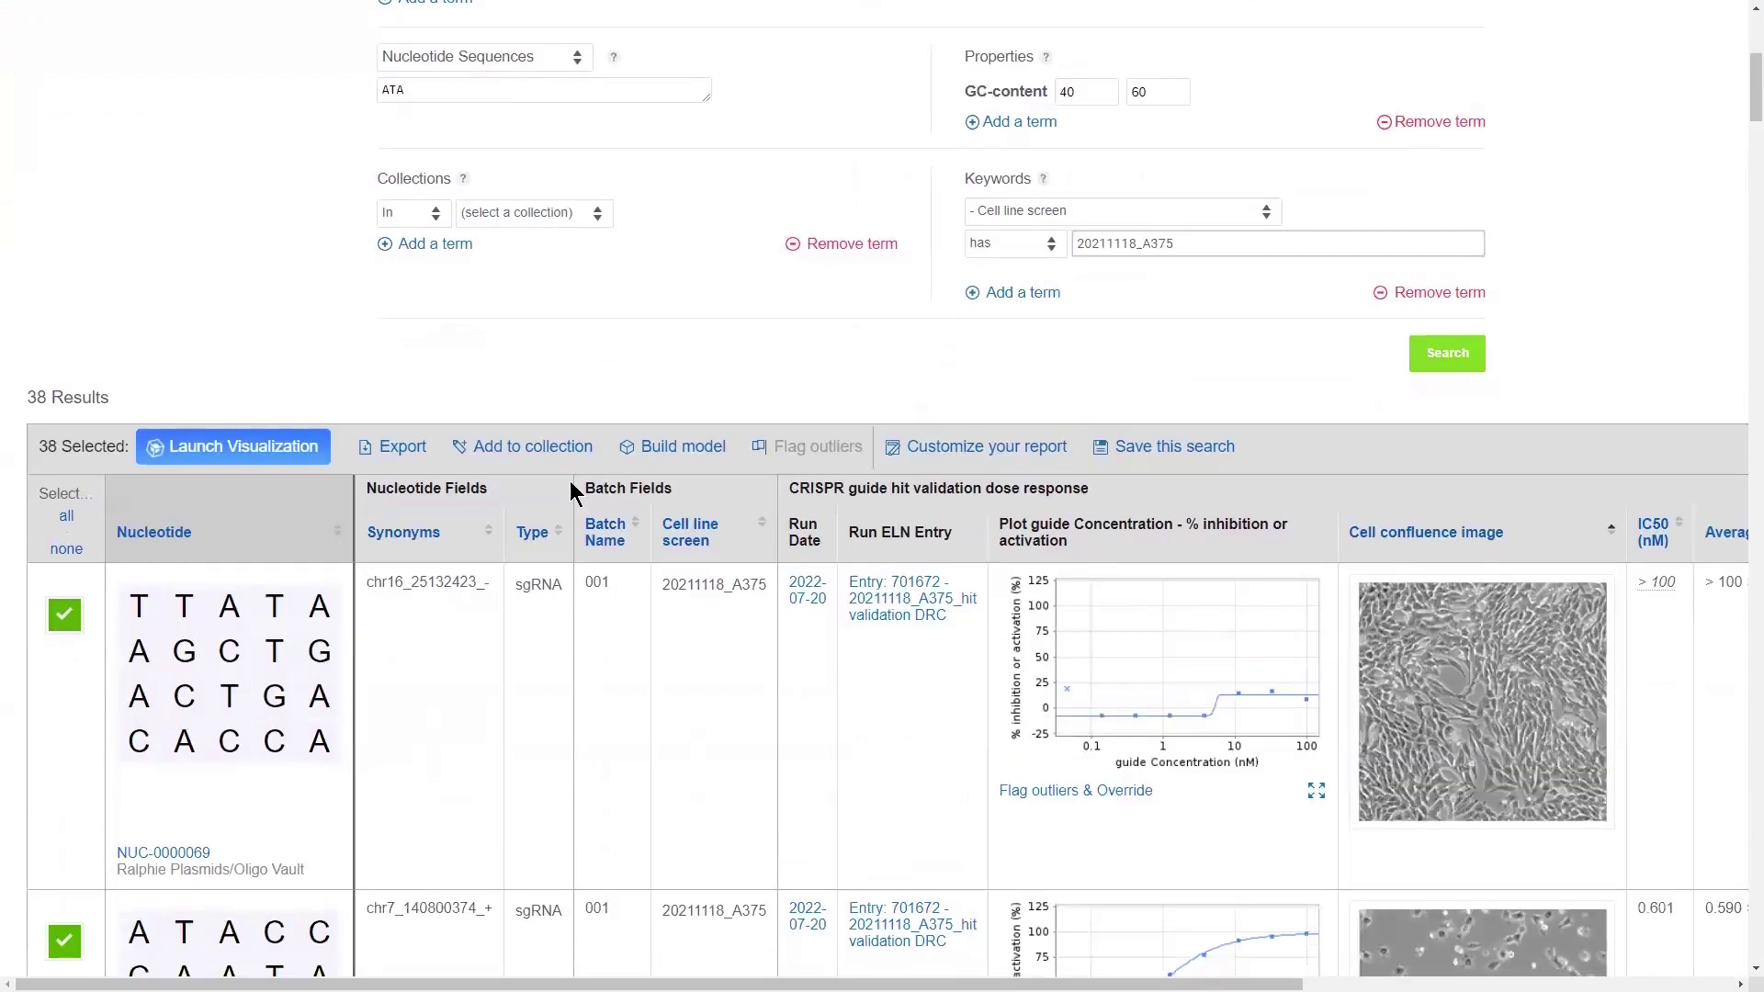
pyautogui.click(410, 491)
pyautogui.click(652, 488)
pyautogui.click(1150, 253)
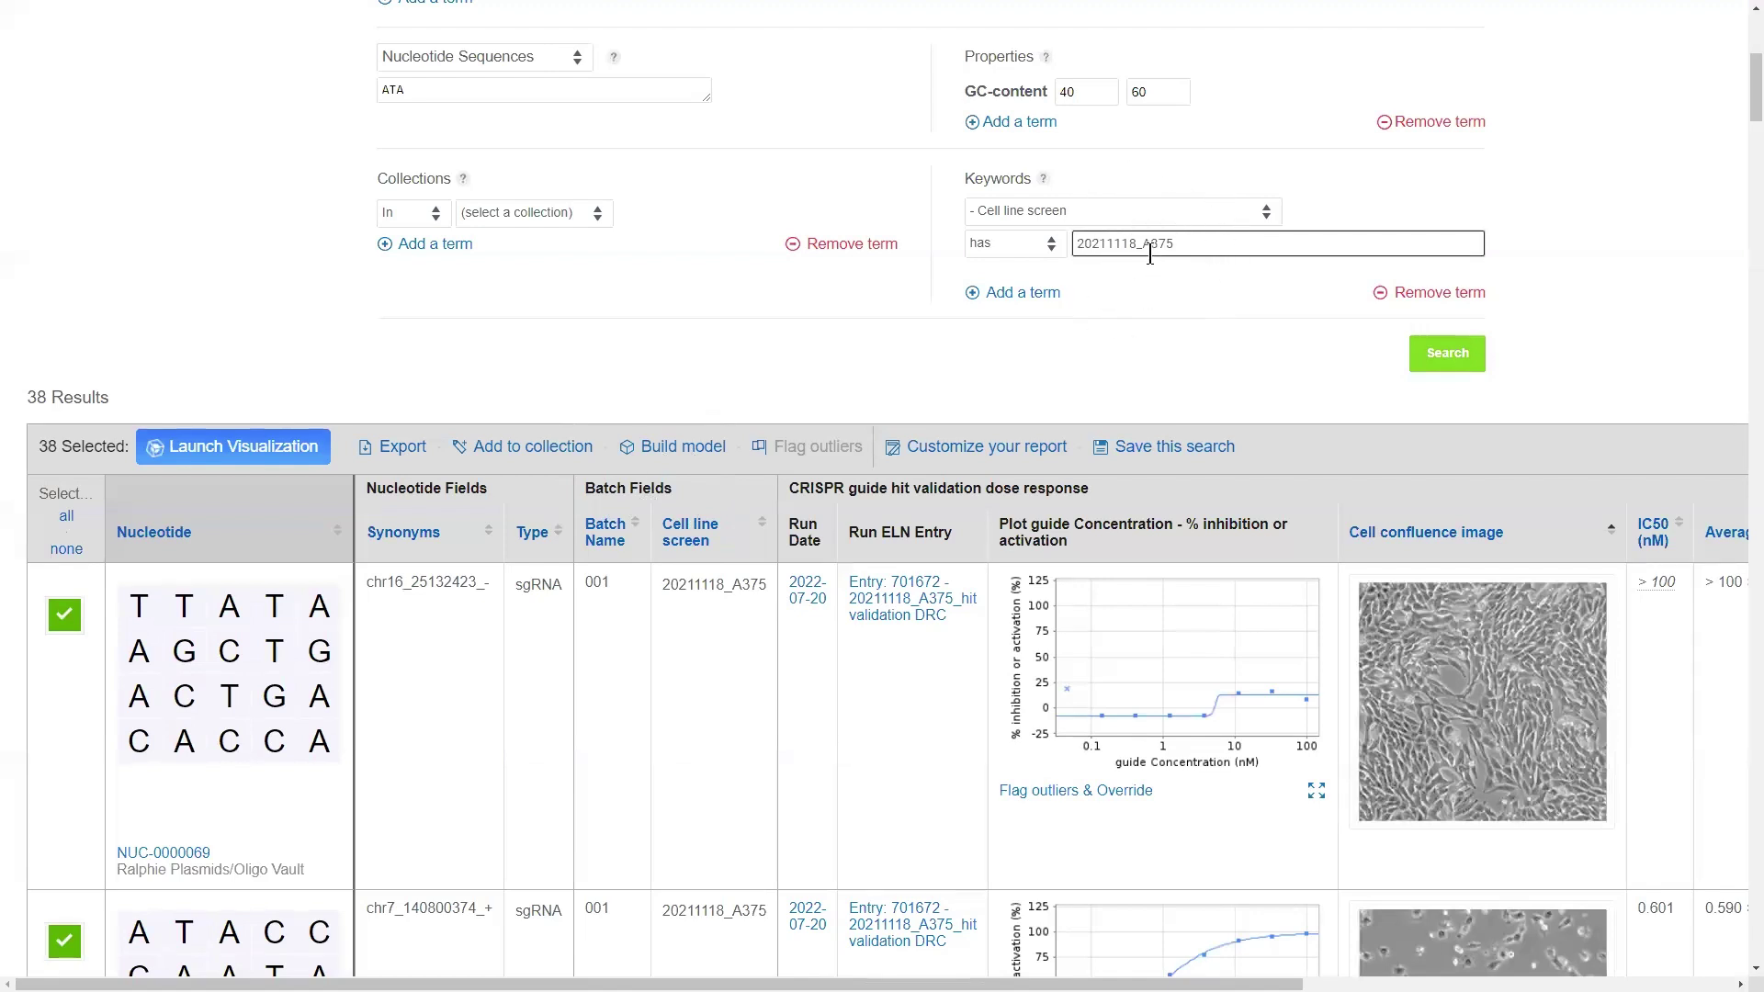
pyautogui.click(1446, 352)
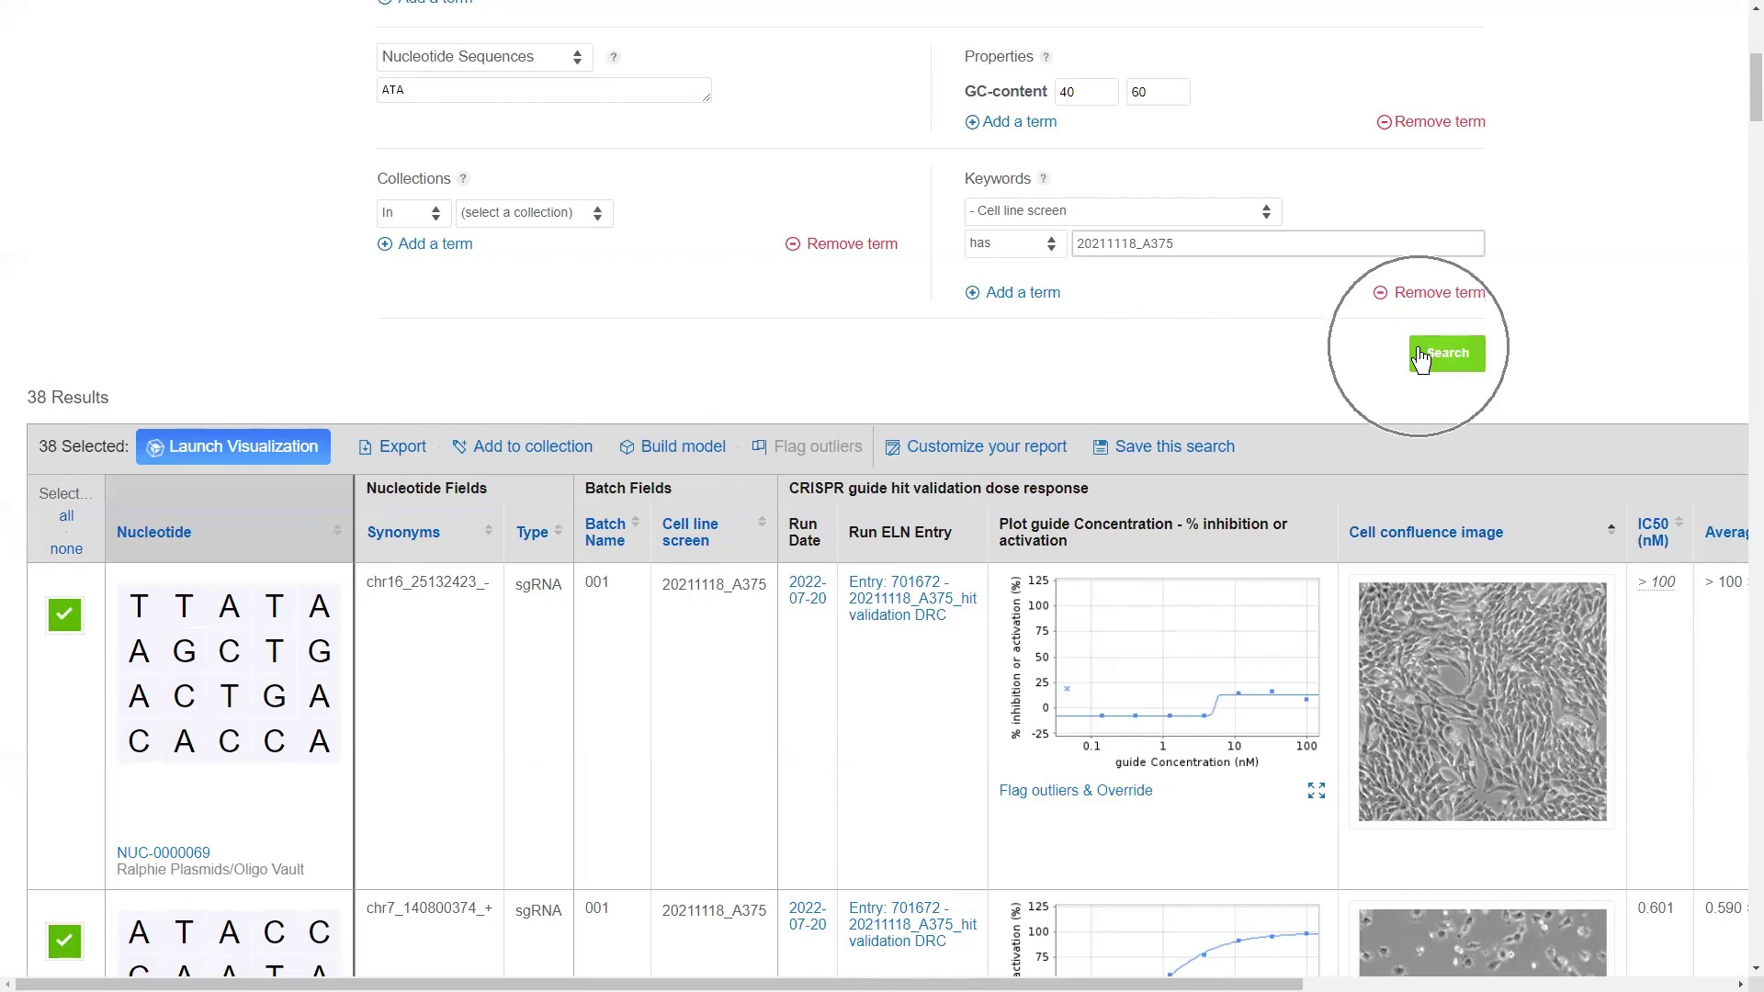
# Review the result table's columns from the CRISPR guide hit validation dose response through Sequencing Confirmation
pyautogui.scroll(-3, 1201, 354)
pyautogui.click(53, 123)
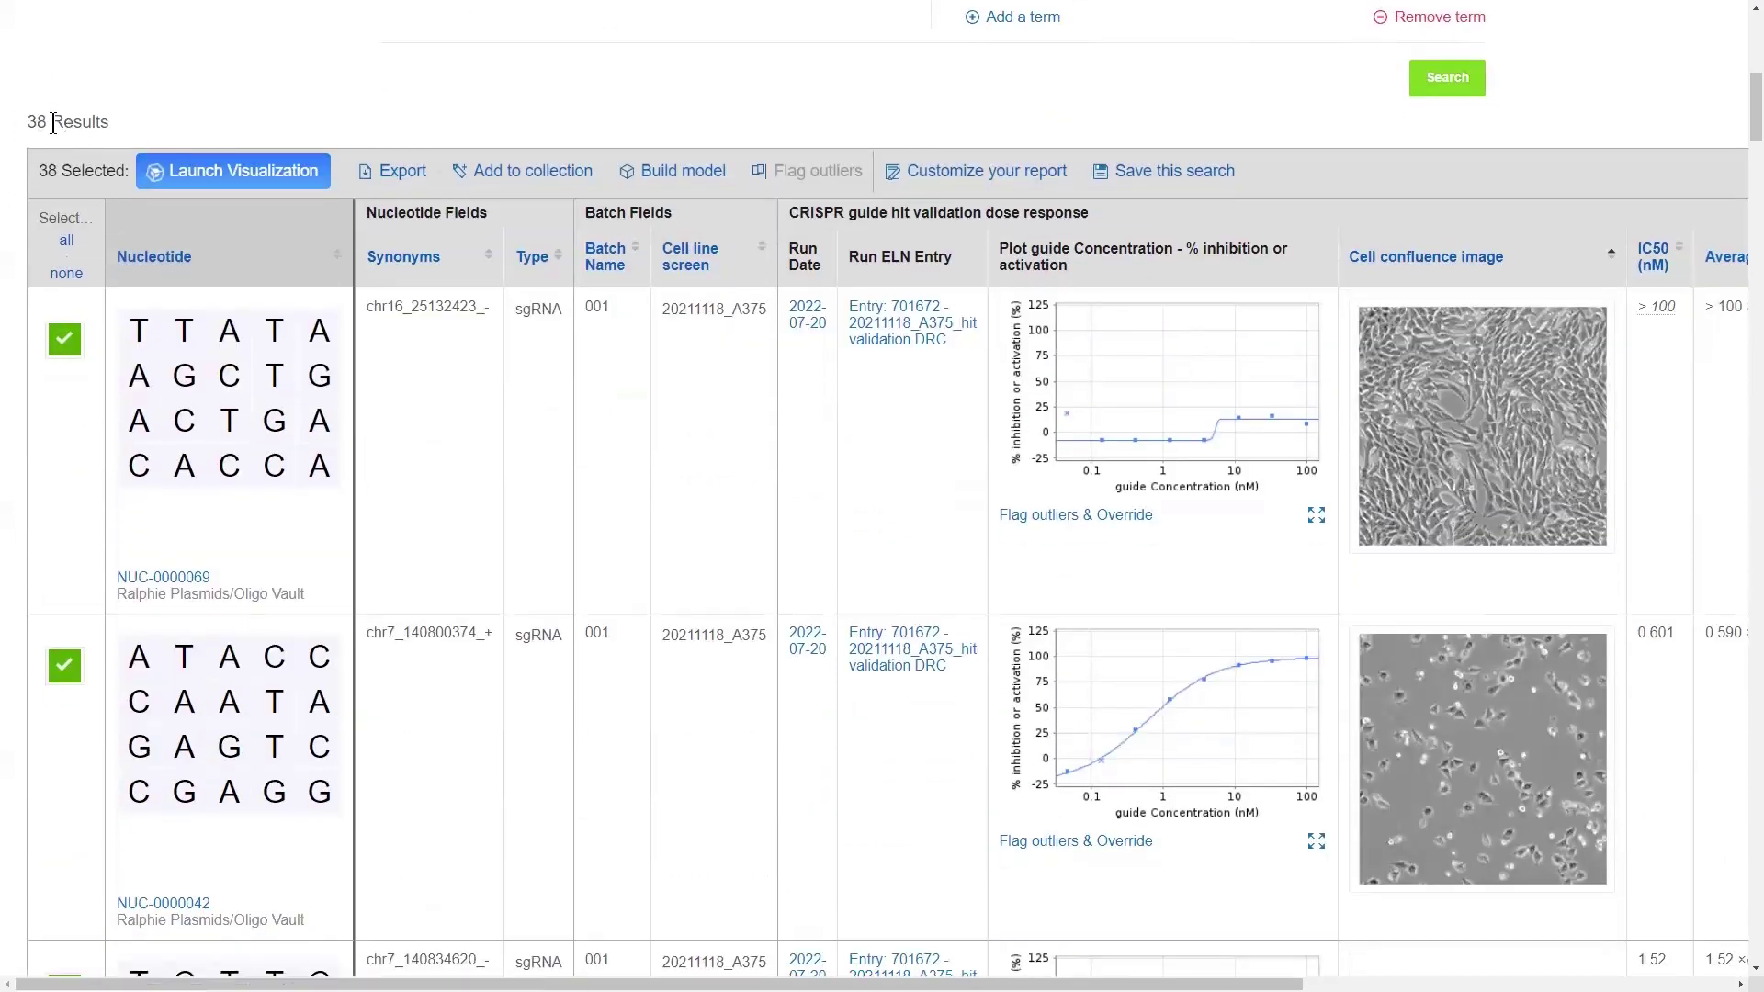
pyautogui.click(873, 229)
pyautogui.hscroll(5, 872, 228)
pyautogui.click(1427, 190)
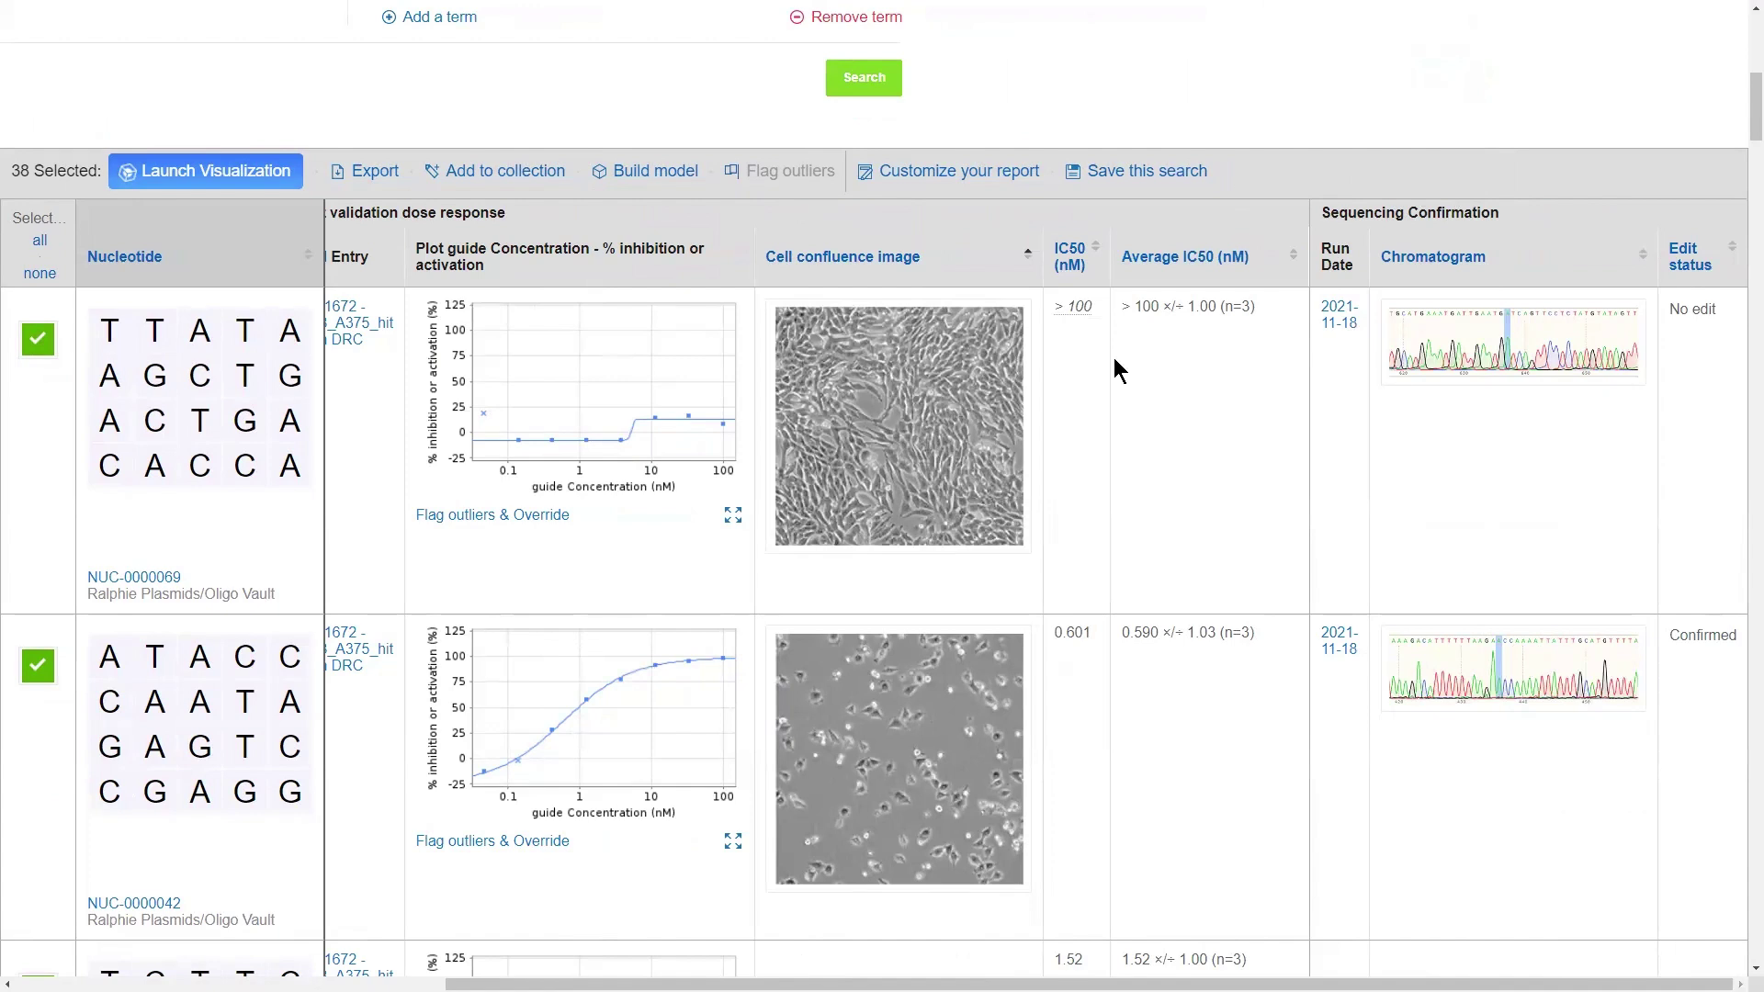
# Customize the report to drop the Average IC50 (nM) column of the CRISPR guide hit validation dose response protocol
pyautogui.click(969, 190)
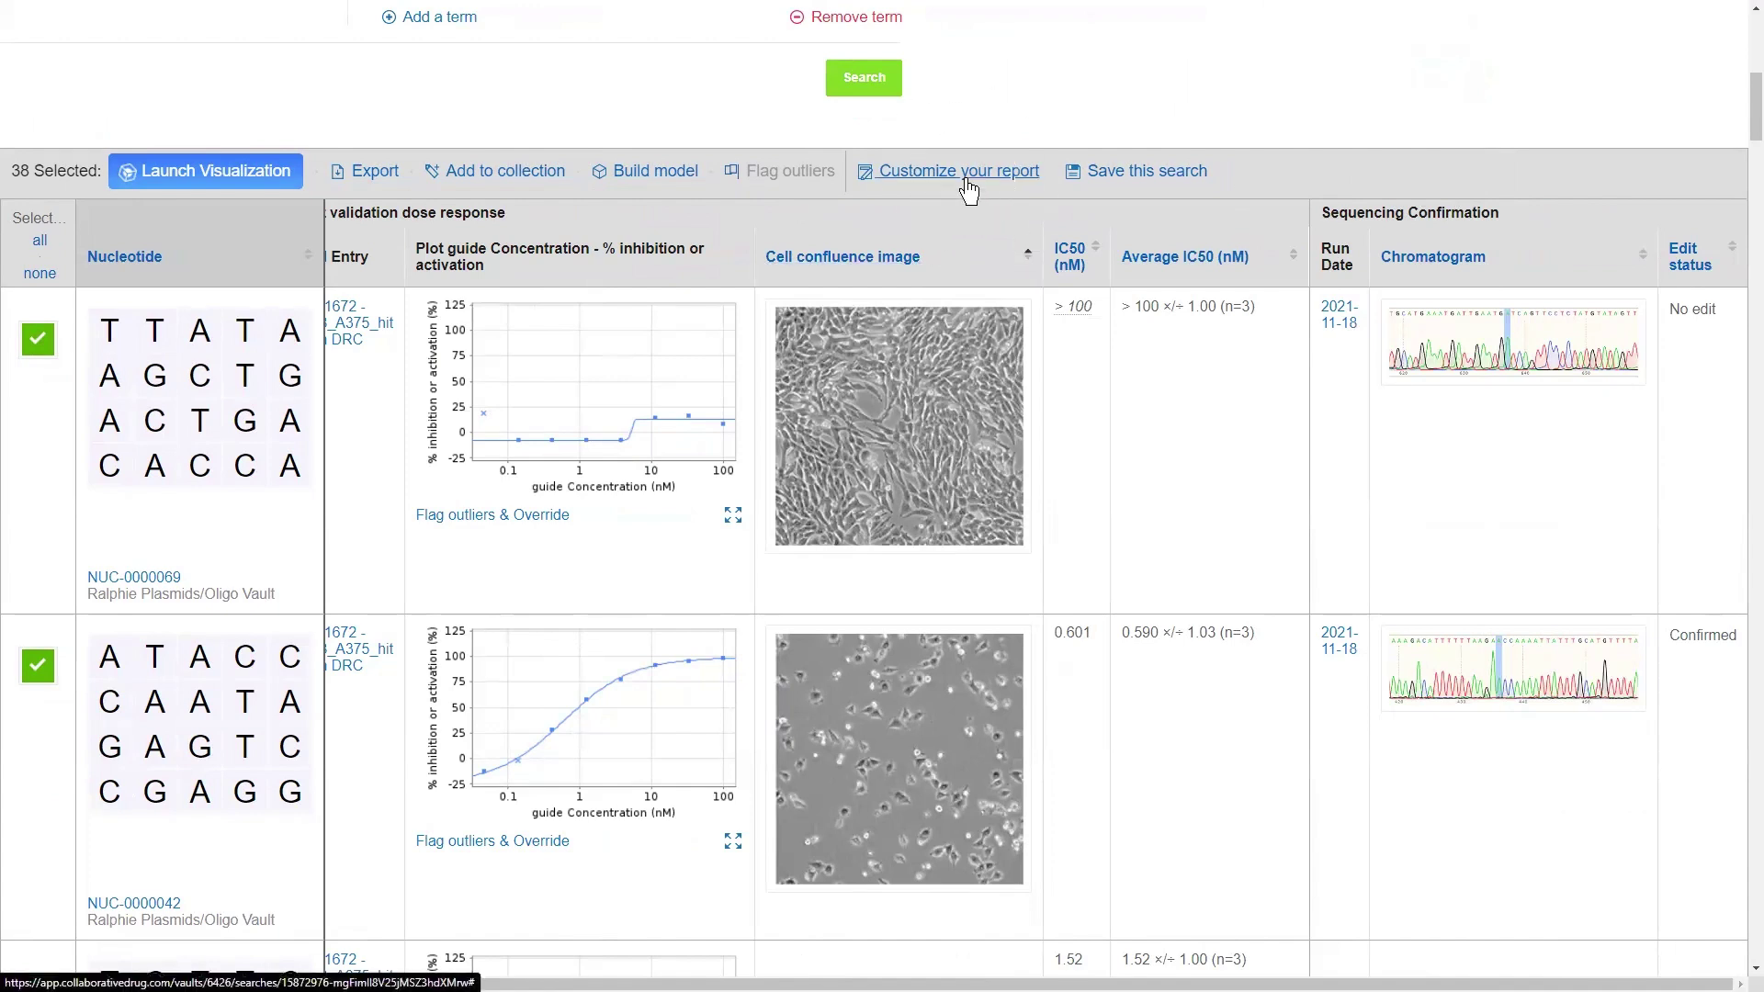
pyautogui.scroll(-3, 1146, 394)
pyautogui.scroll(-5, 1159, 438)
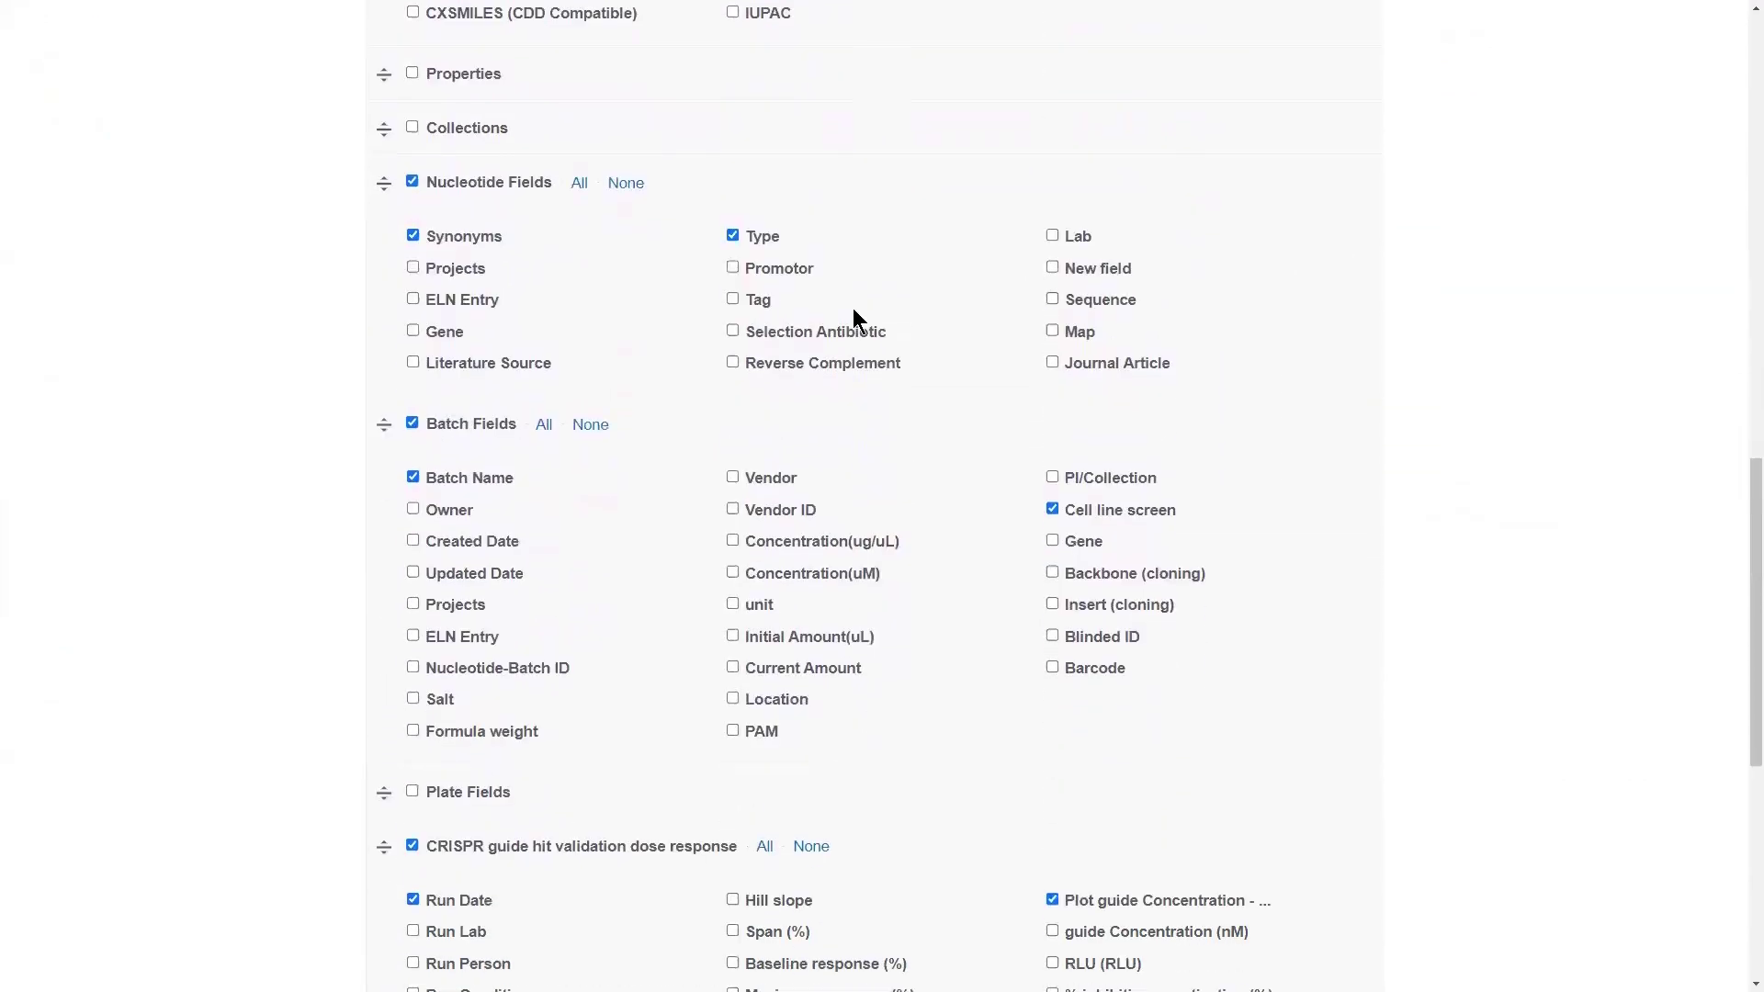
pyautogui.scroll(-4, 922, 548)
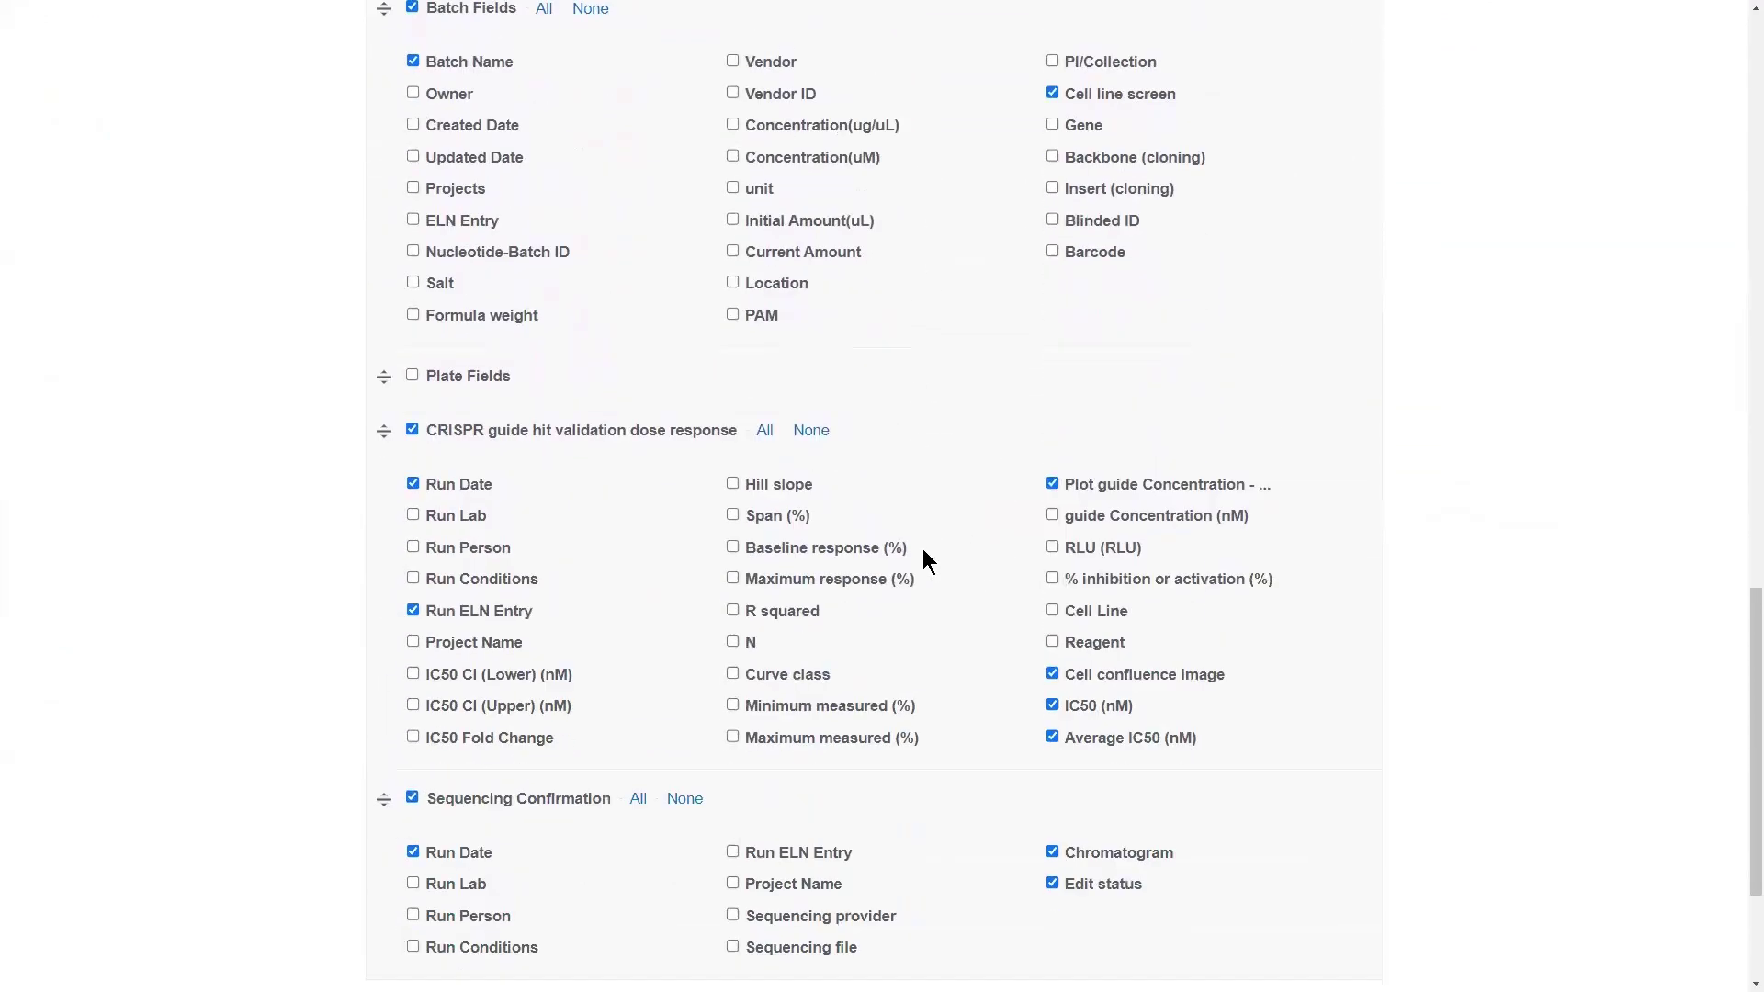
pyautogui.scroll(-1, 923, 548)
pyautogui.click(943, 465)
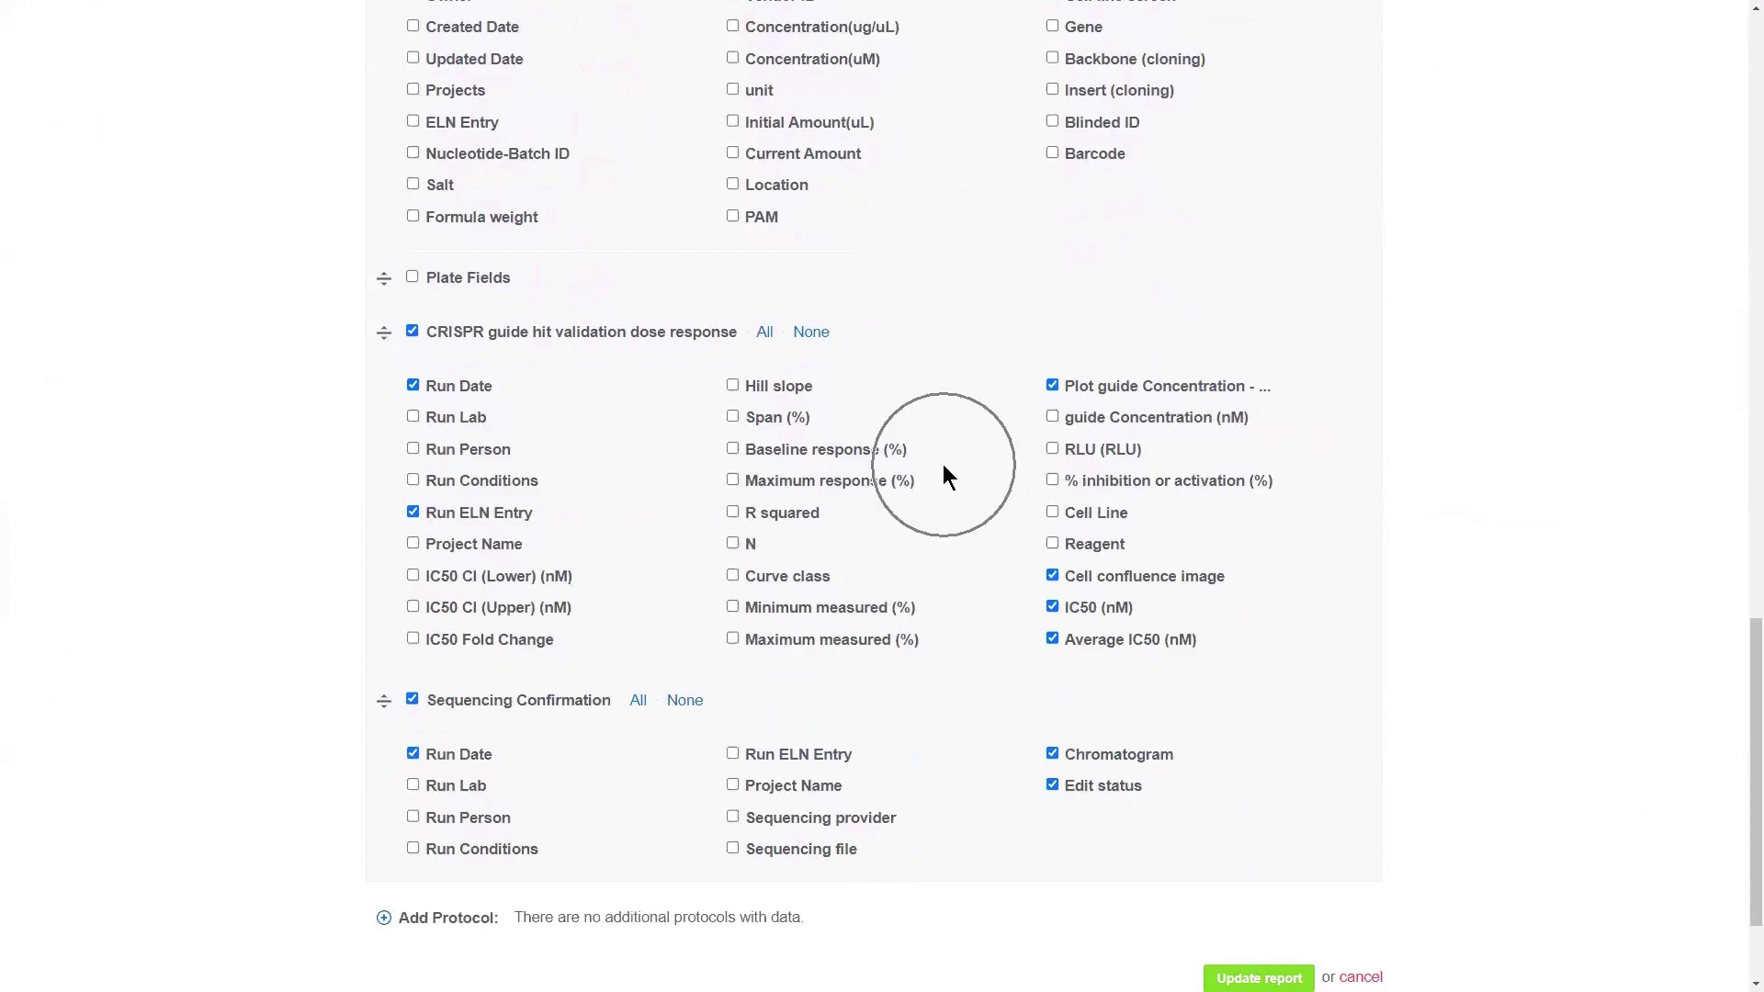
pyautogui.click(954, 734)
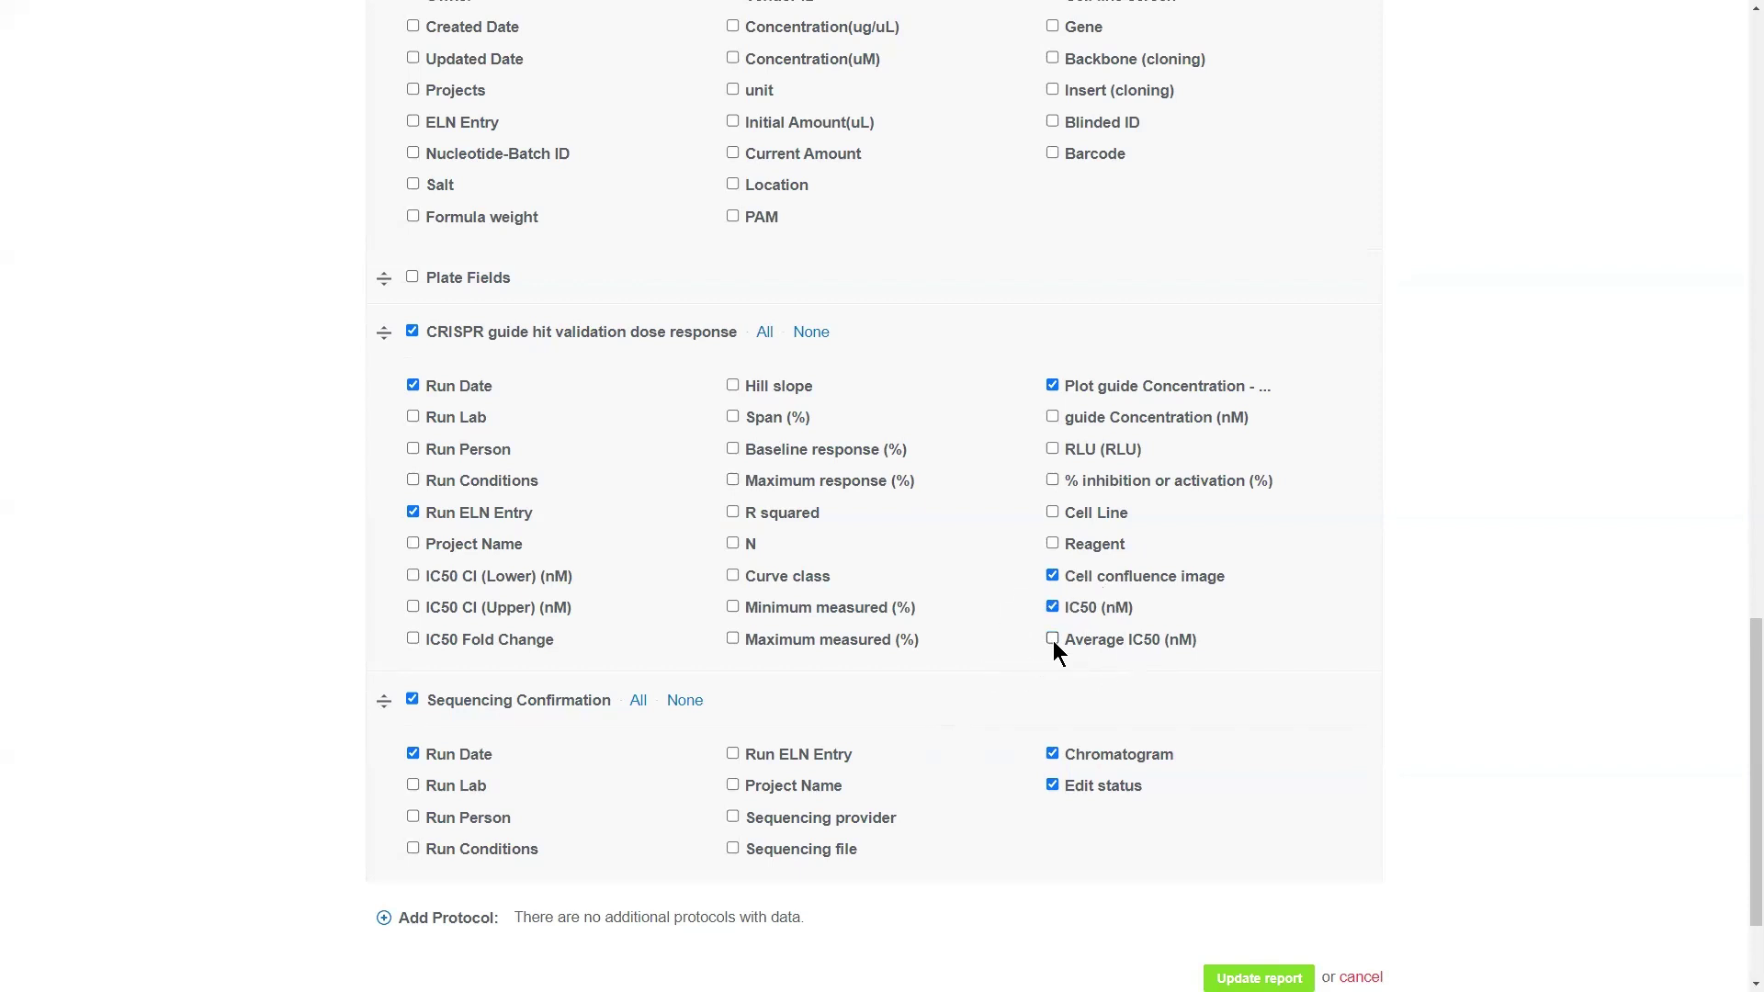
pyautogui.scroll(-1, 1282, 768)
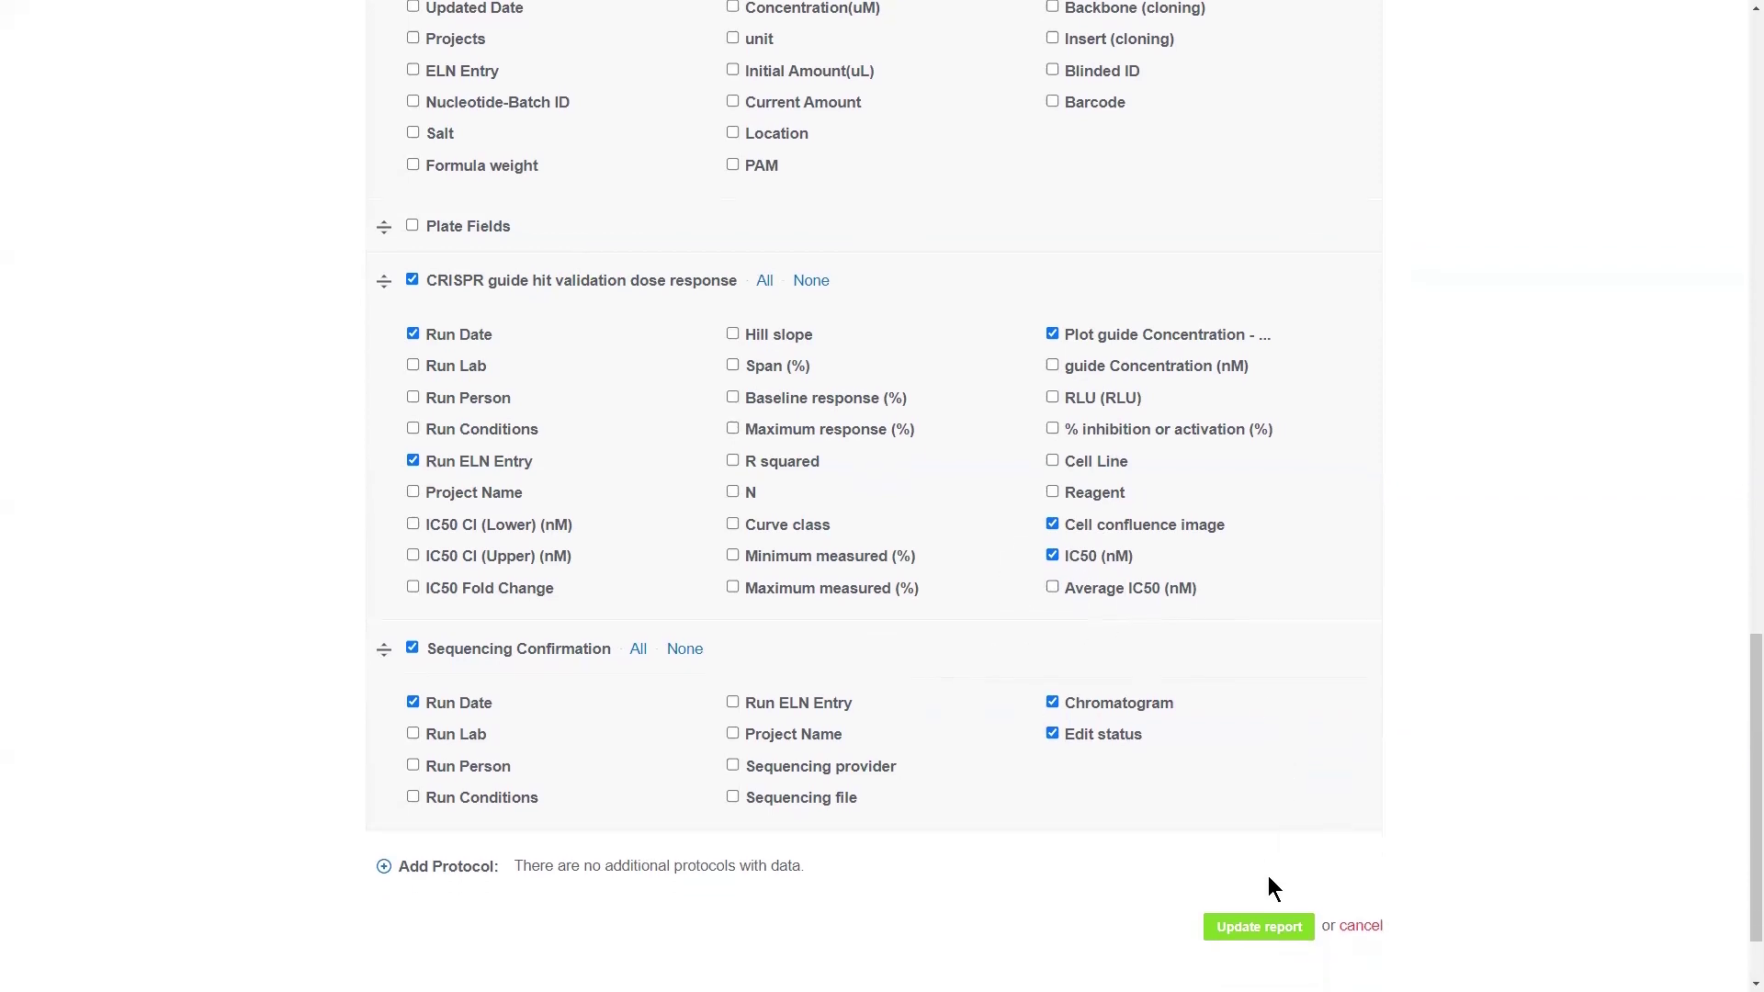
pyautogui.click(1242, 930)
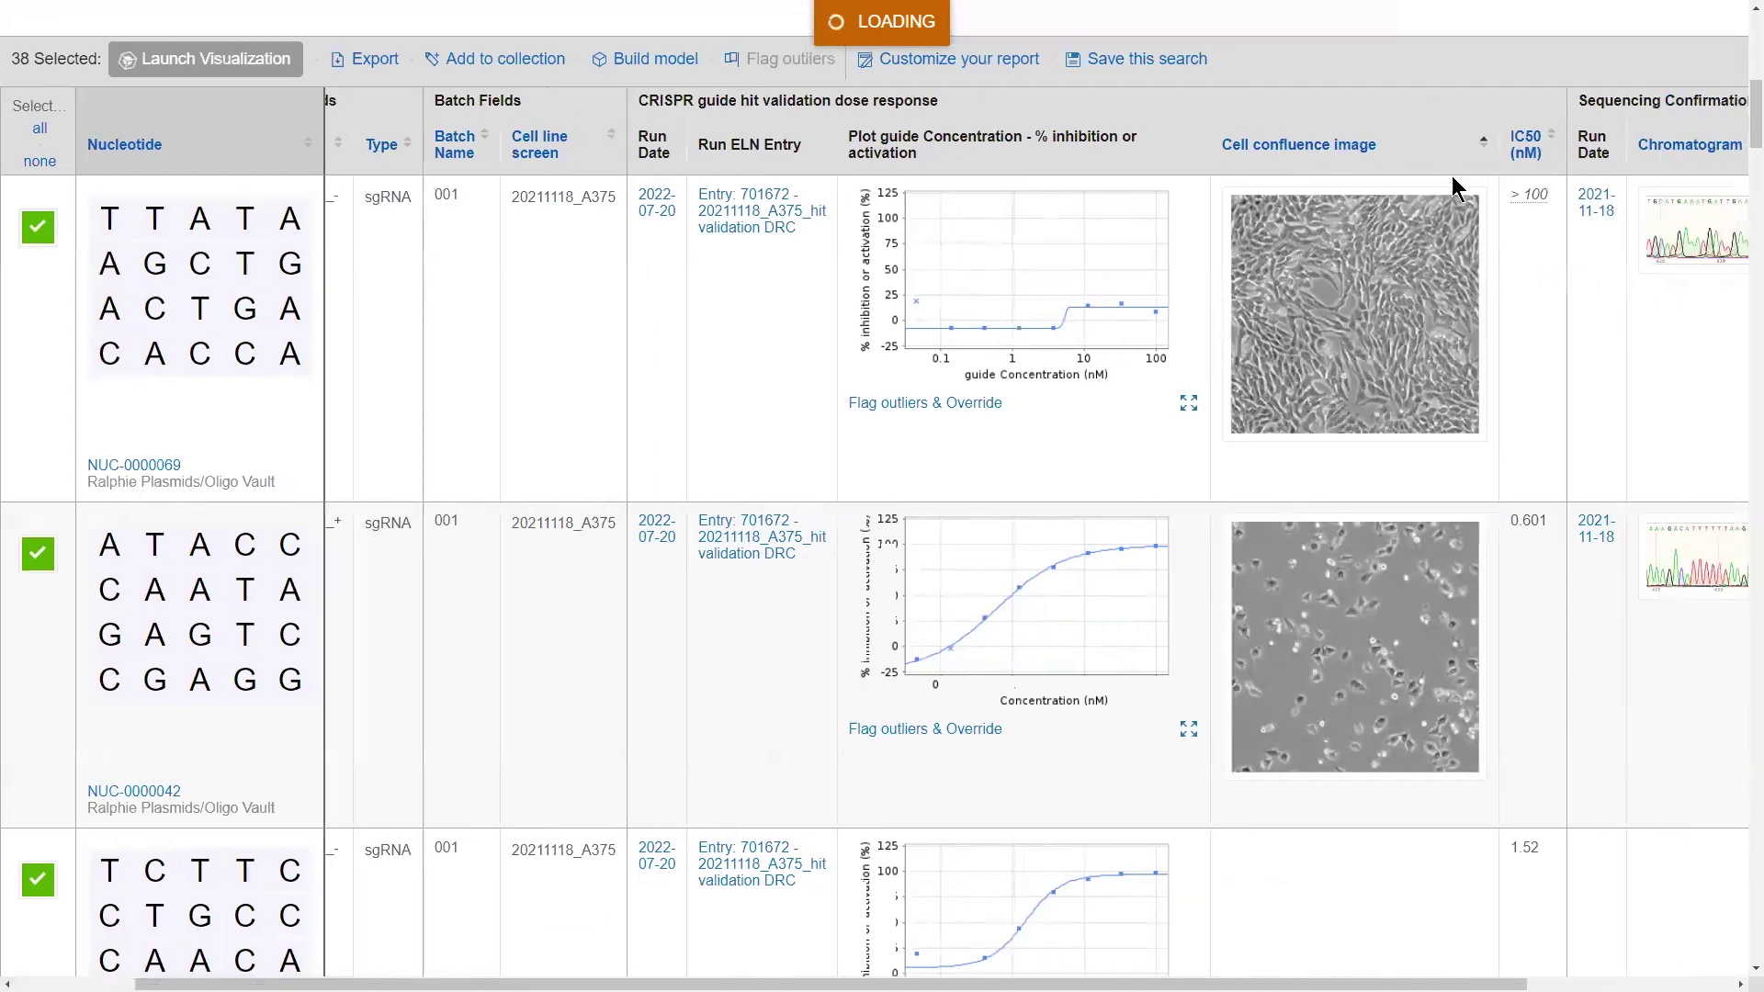
# Check the updated report's IC50 (nM) column and review the projects and search criteria behind the results
pyautogui.click(1516, 147)
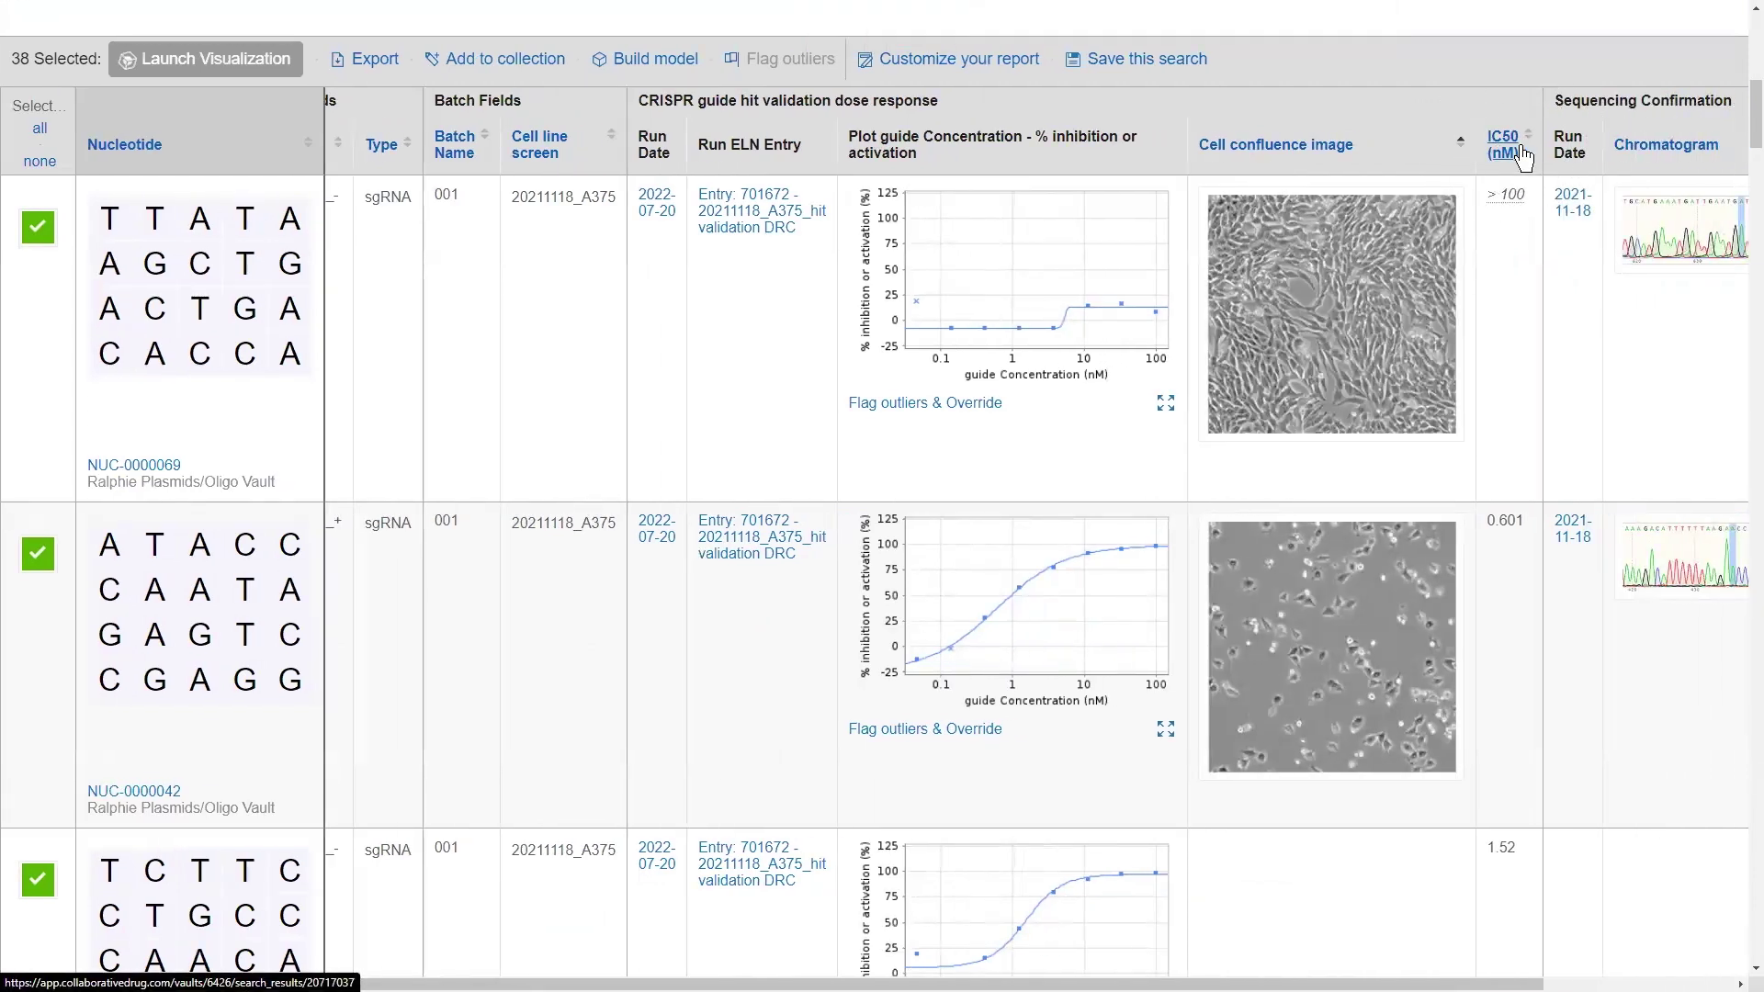
pyautogui.click(1114, 60)
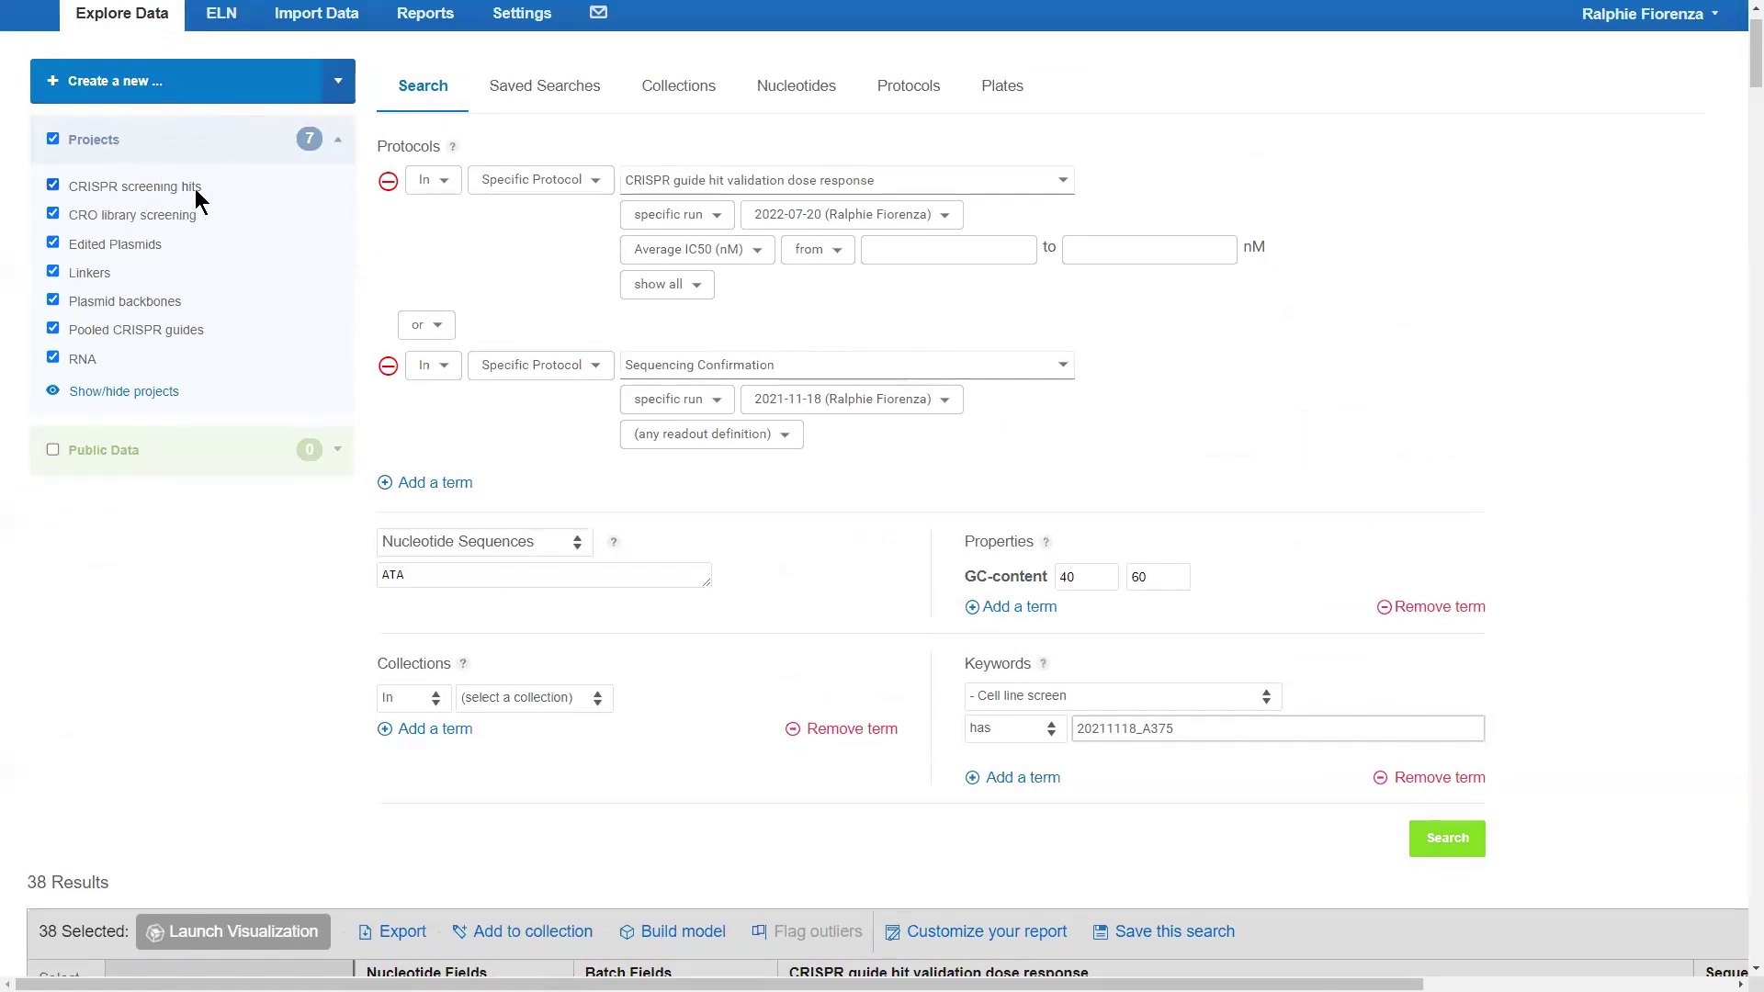
pyautogui.scroll(1, 195, 190)
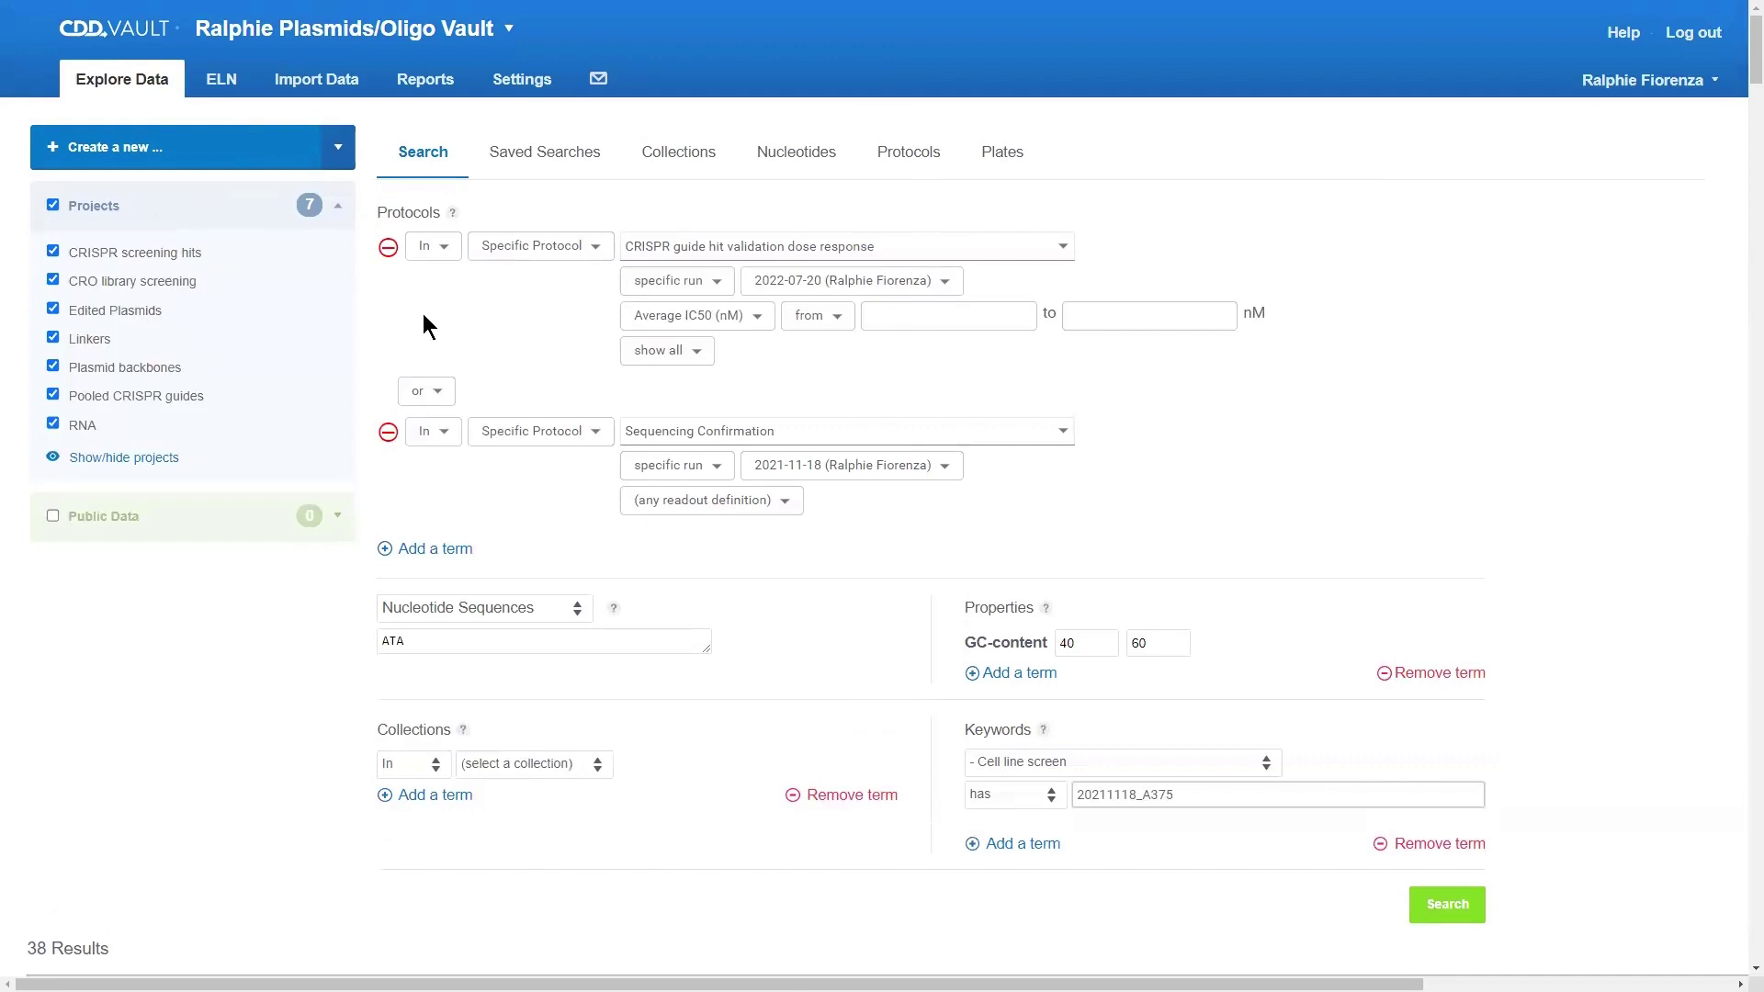
pyautogui.click(530, 165)
pyautogui.scroll(-5, 560, 369)
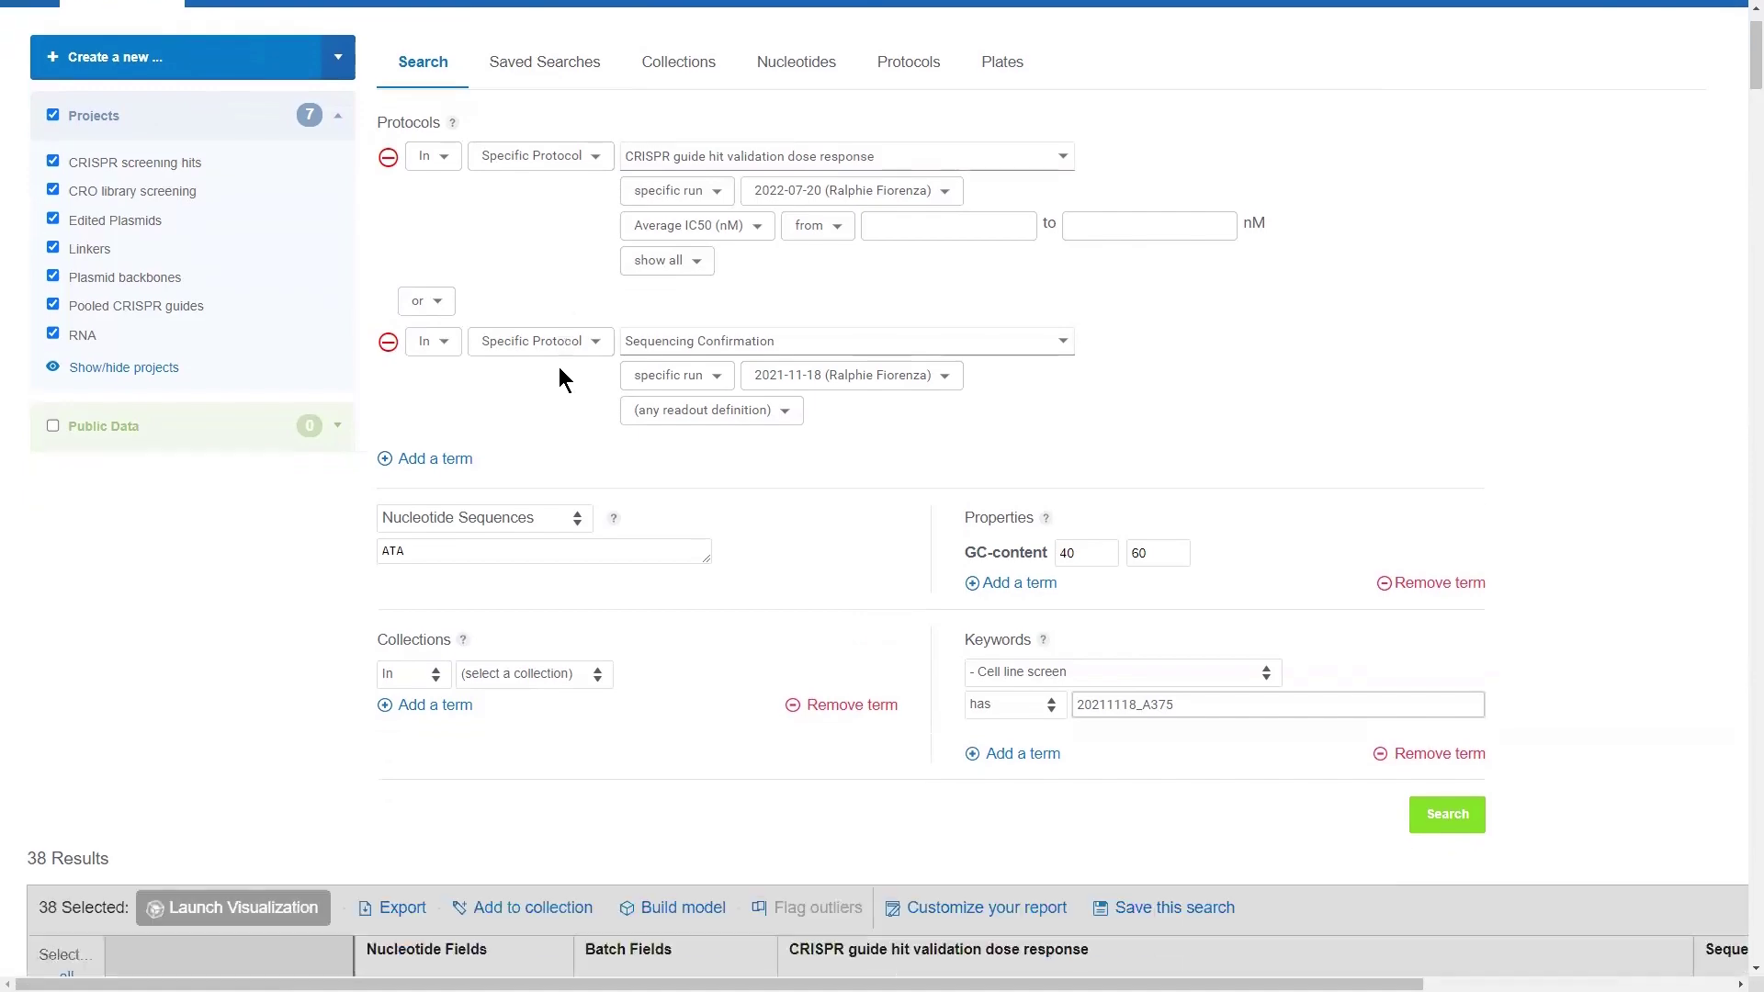
pyautogui.click(30, 499)
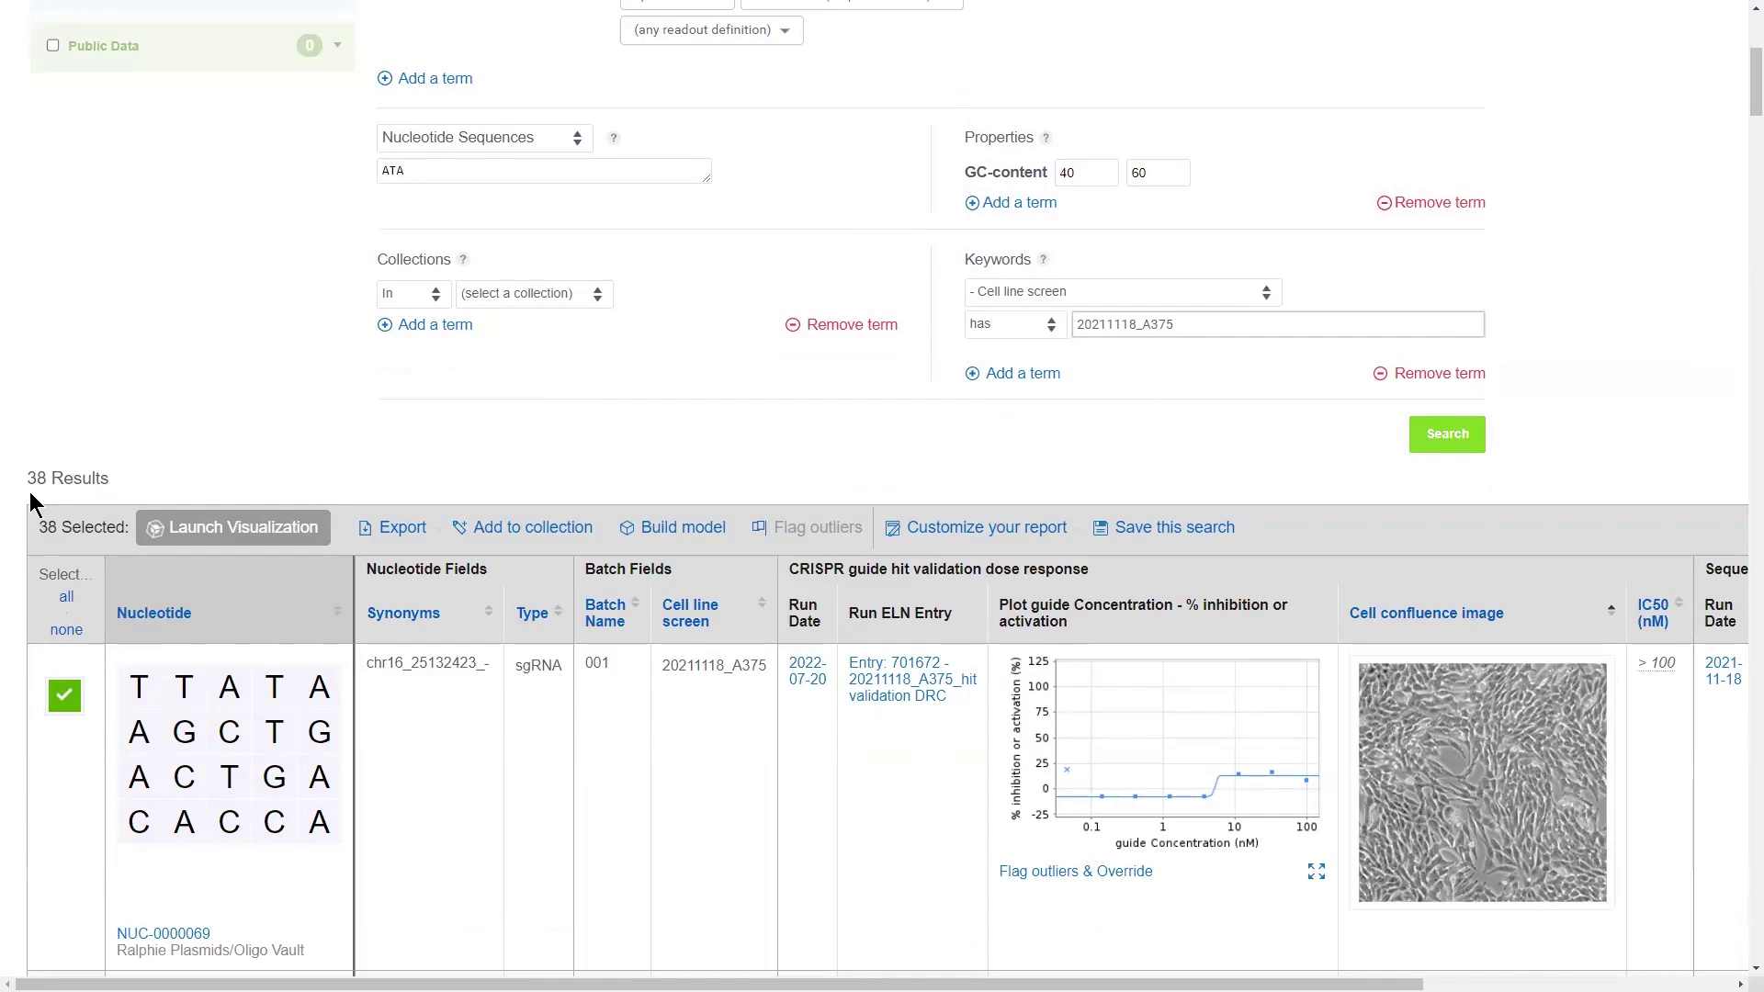
pyautogui.scroll(-2, 374, 827)
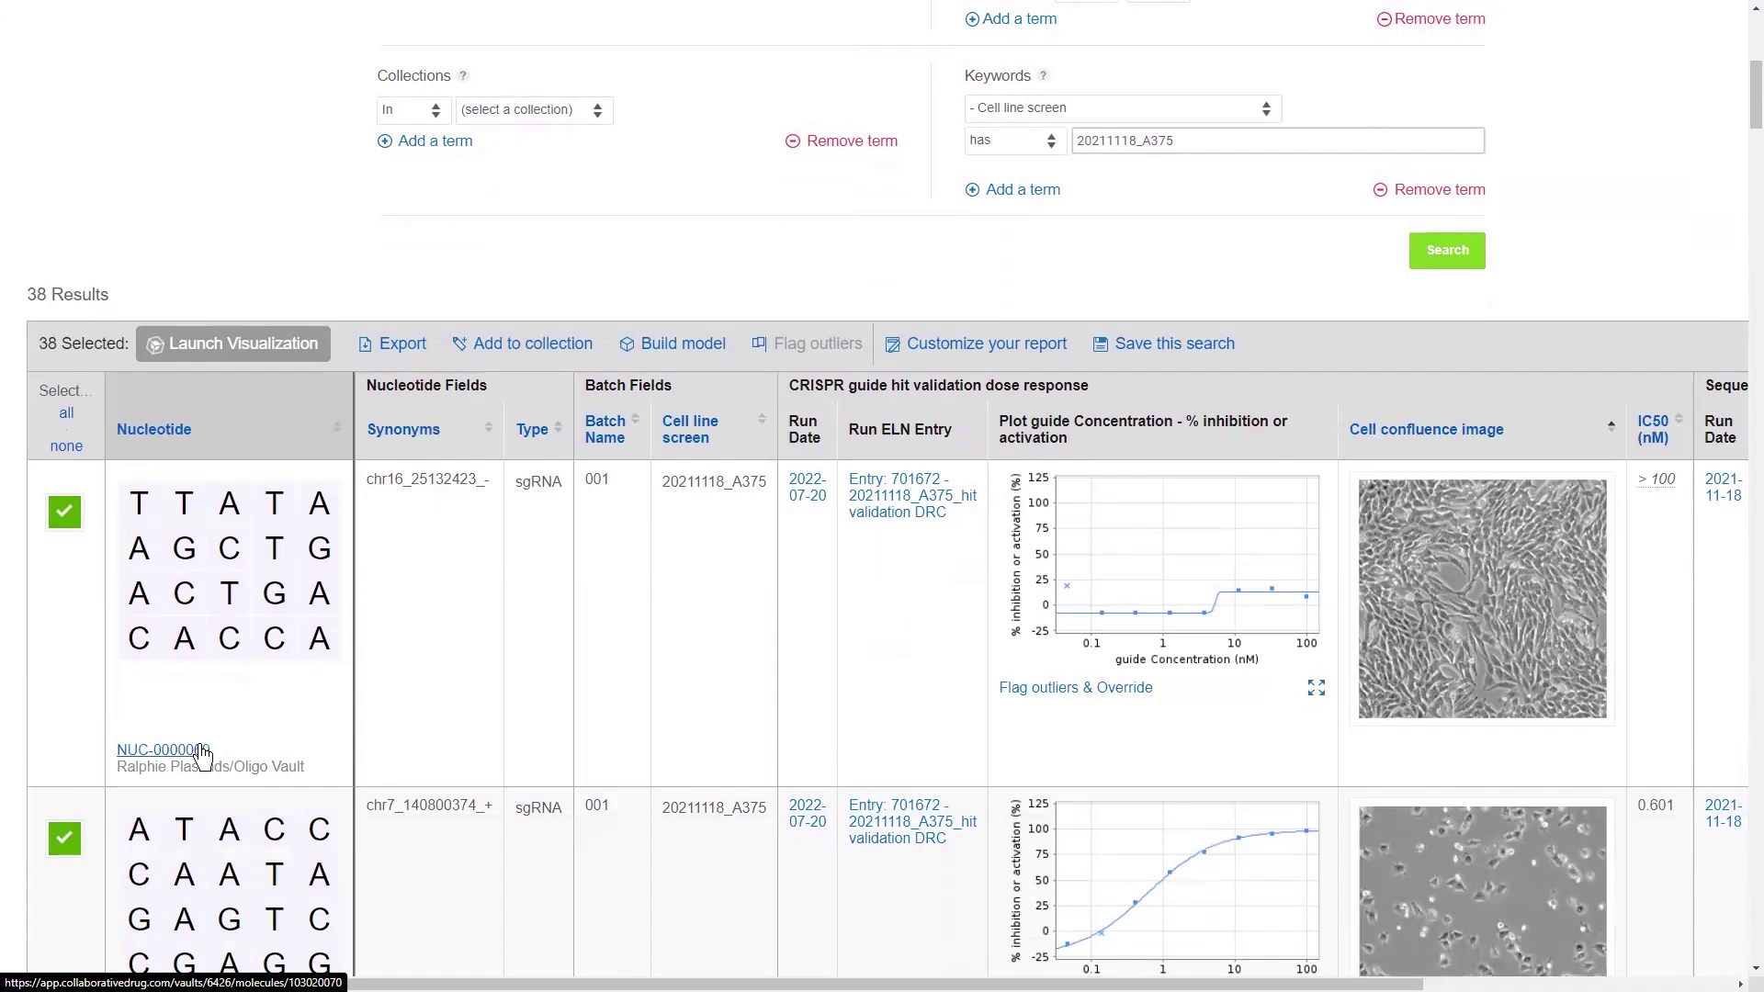
# Open the NUC-0000042 nucleotide record and review the plates that contain it
pyautogui.click(200, 751)
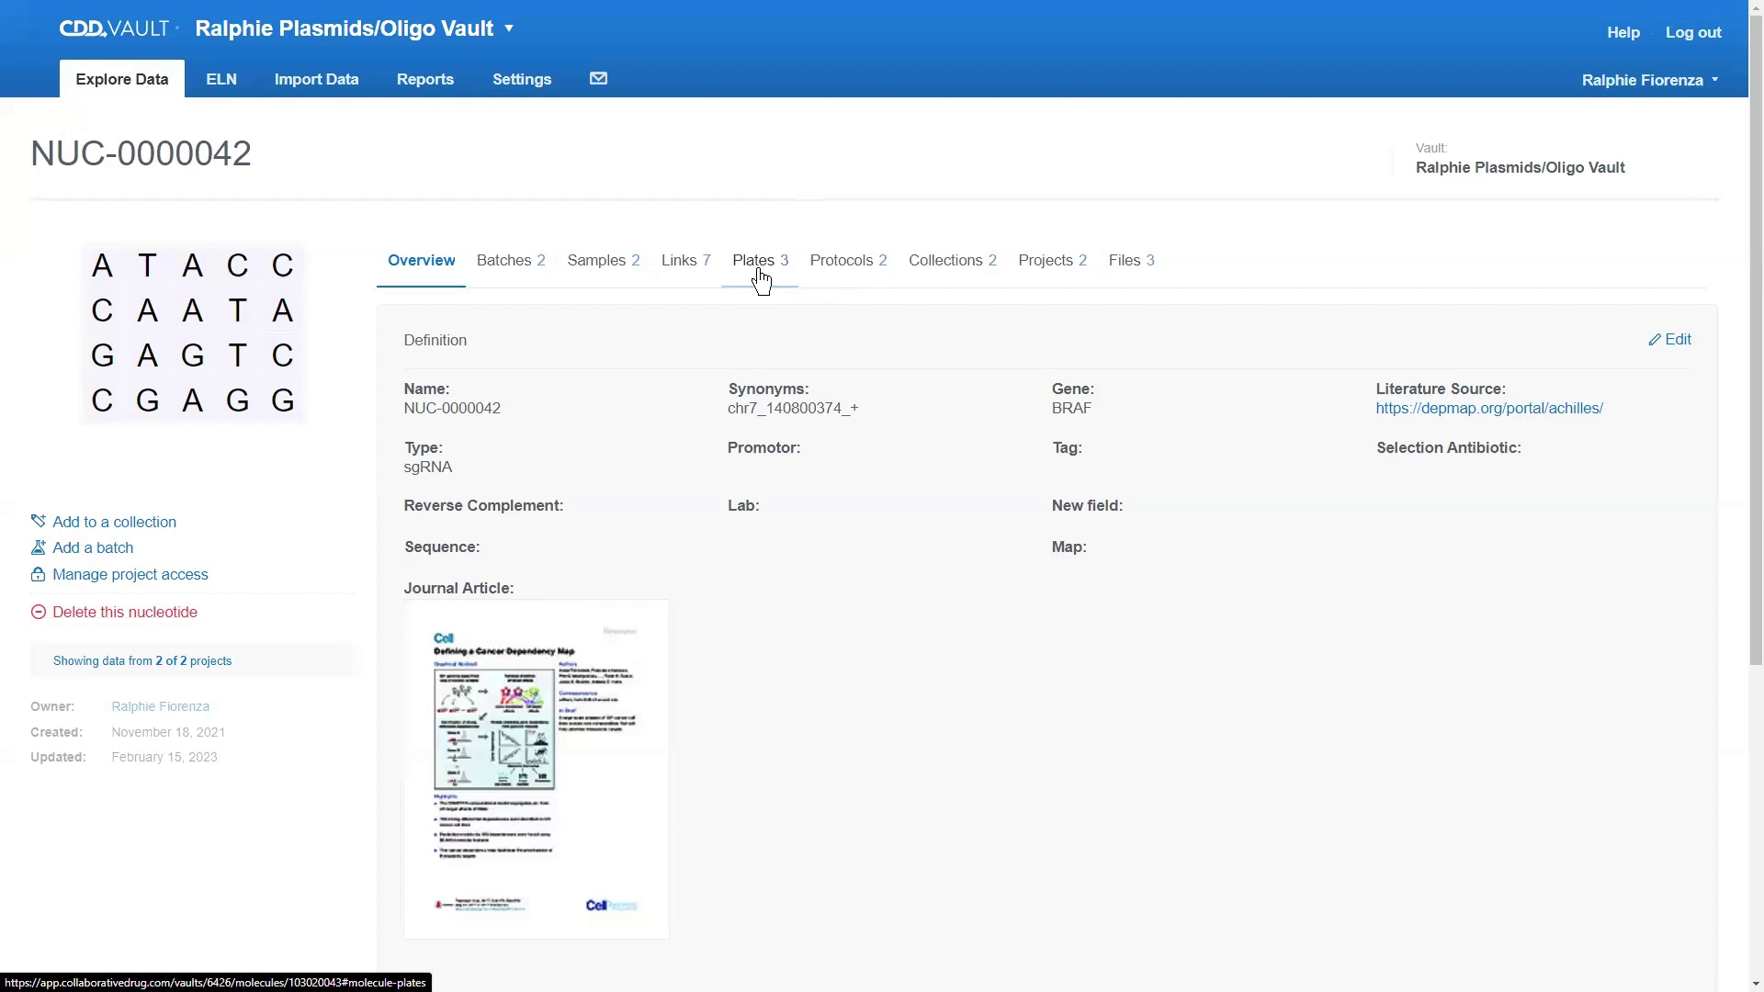
pyautogui.click(473, 448)
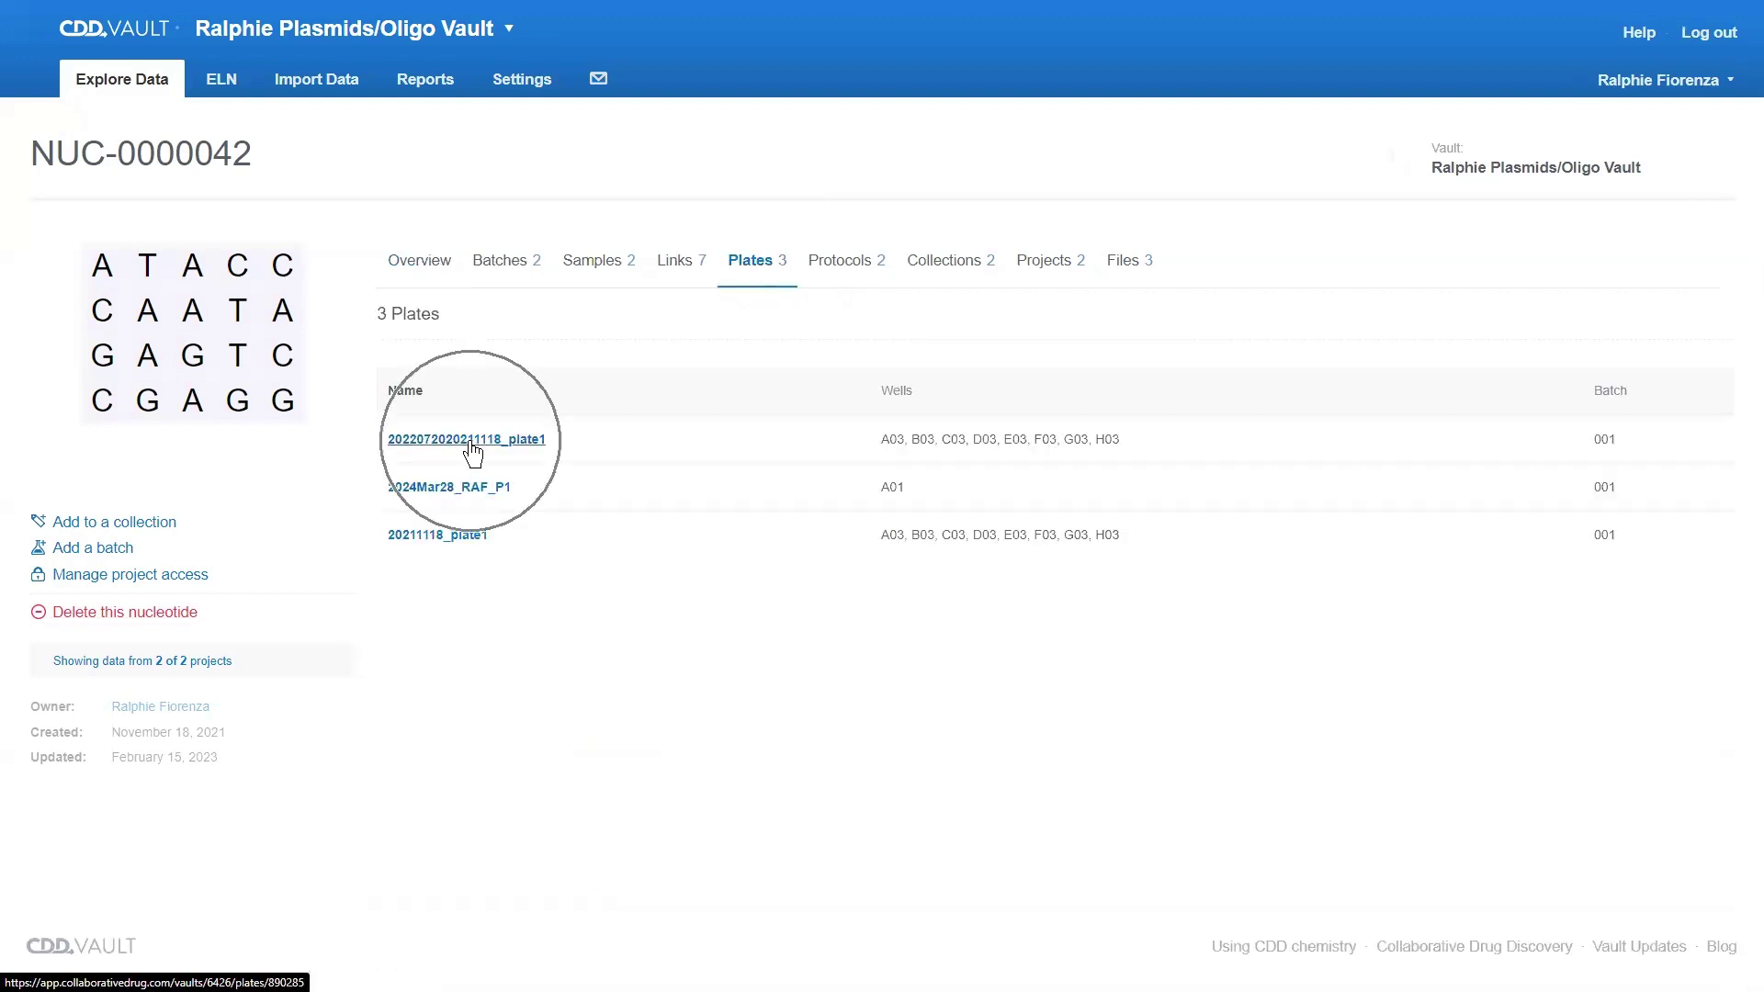
pyautogui.click(452, 493)
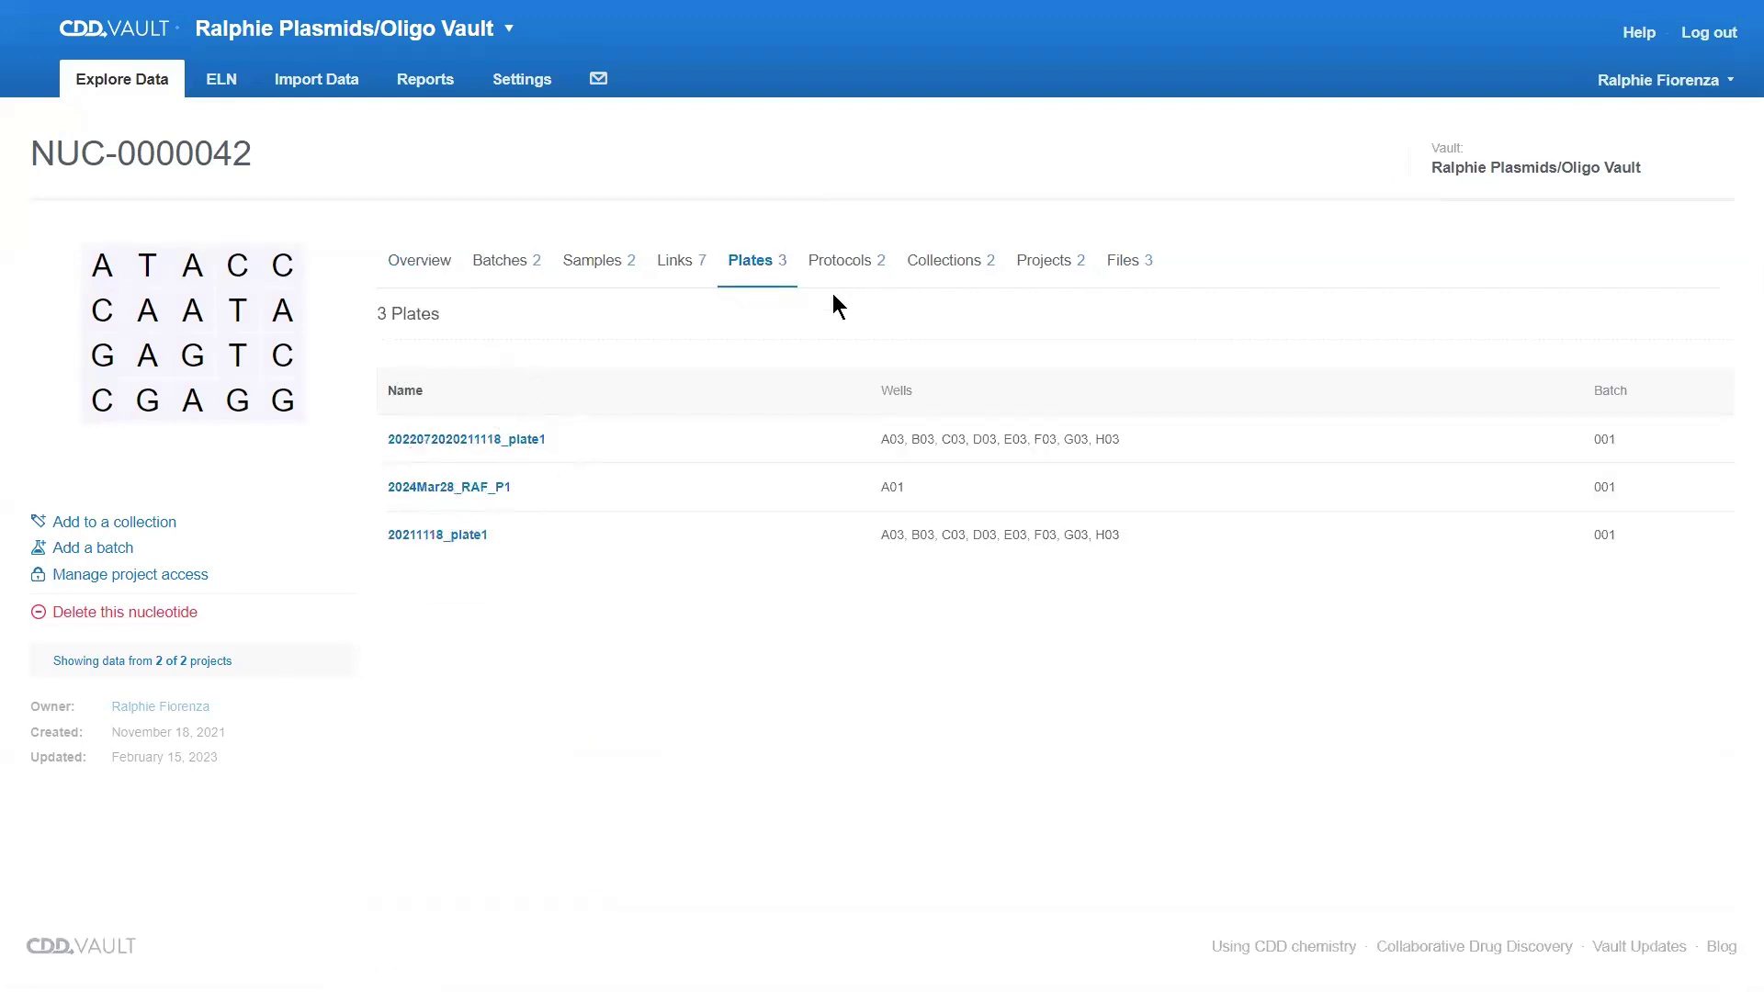
# Review NUC-0000042's protocols and expand the CRISPR guide hit validation dose response readouts
pyautogui.click(855, 266)
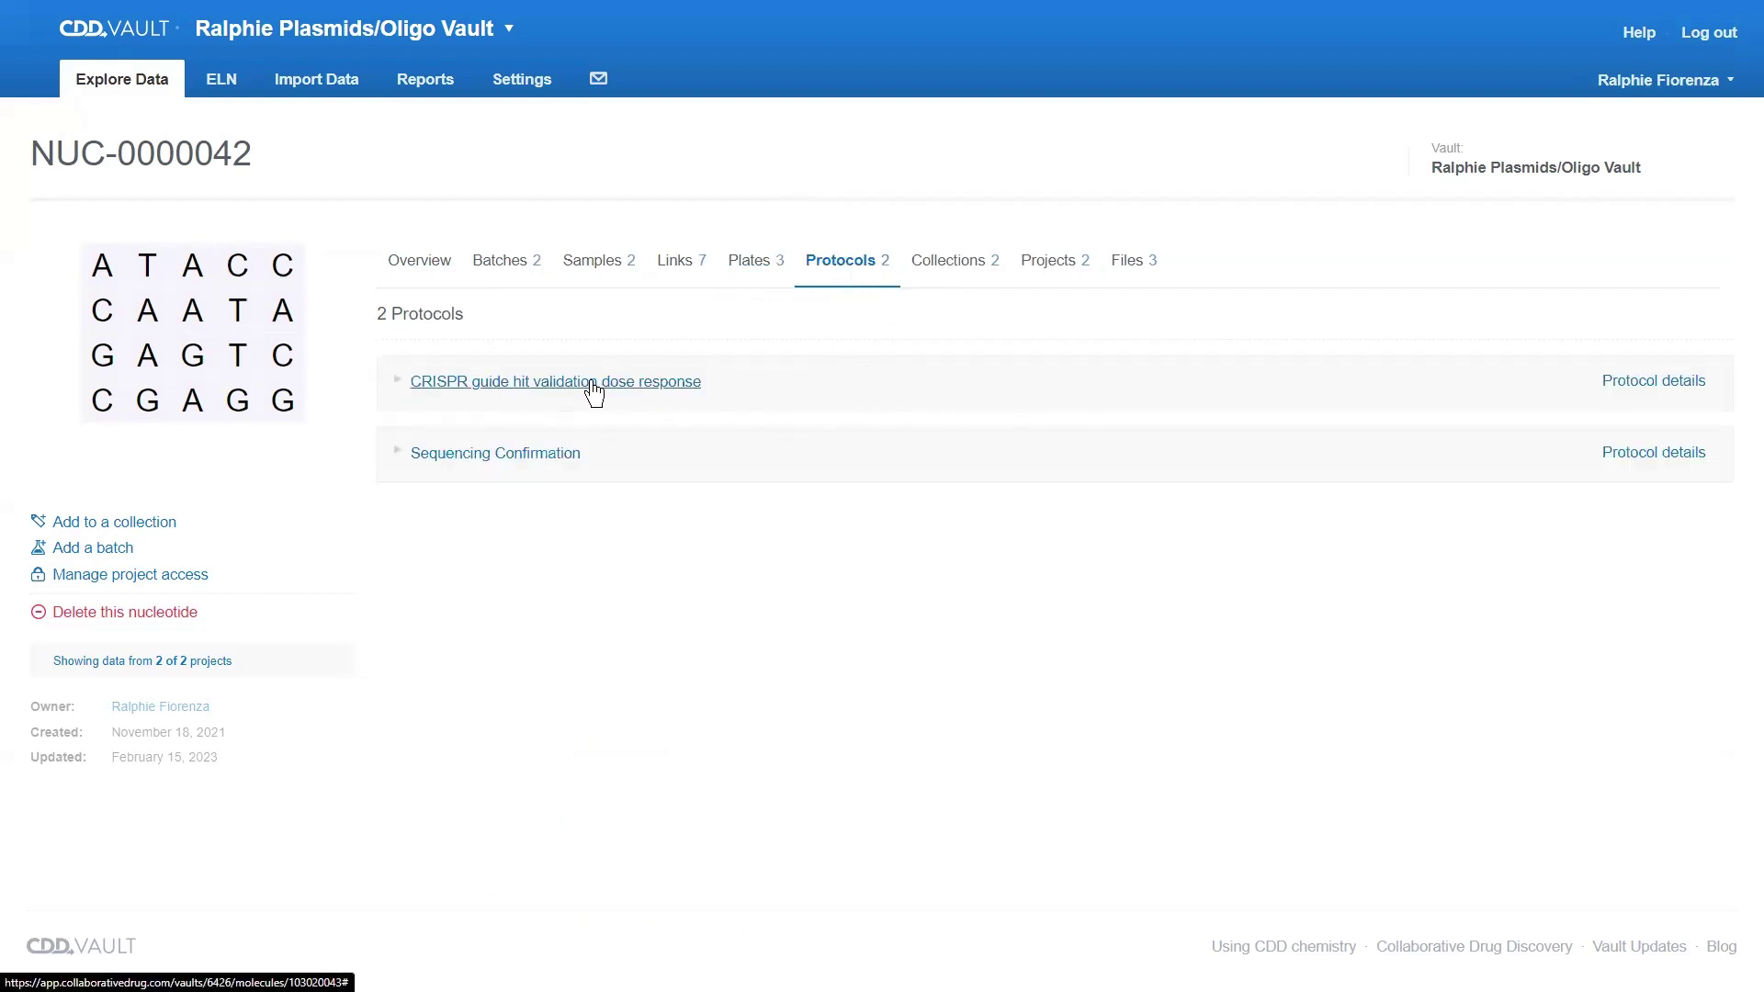
pyautogui.click(592, 384)
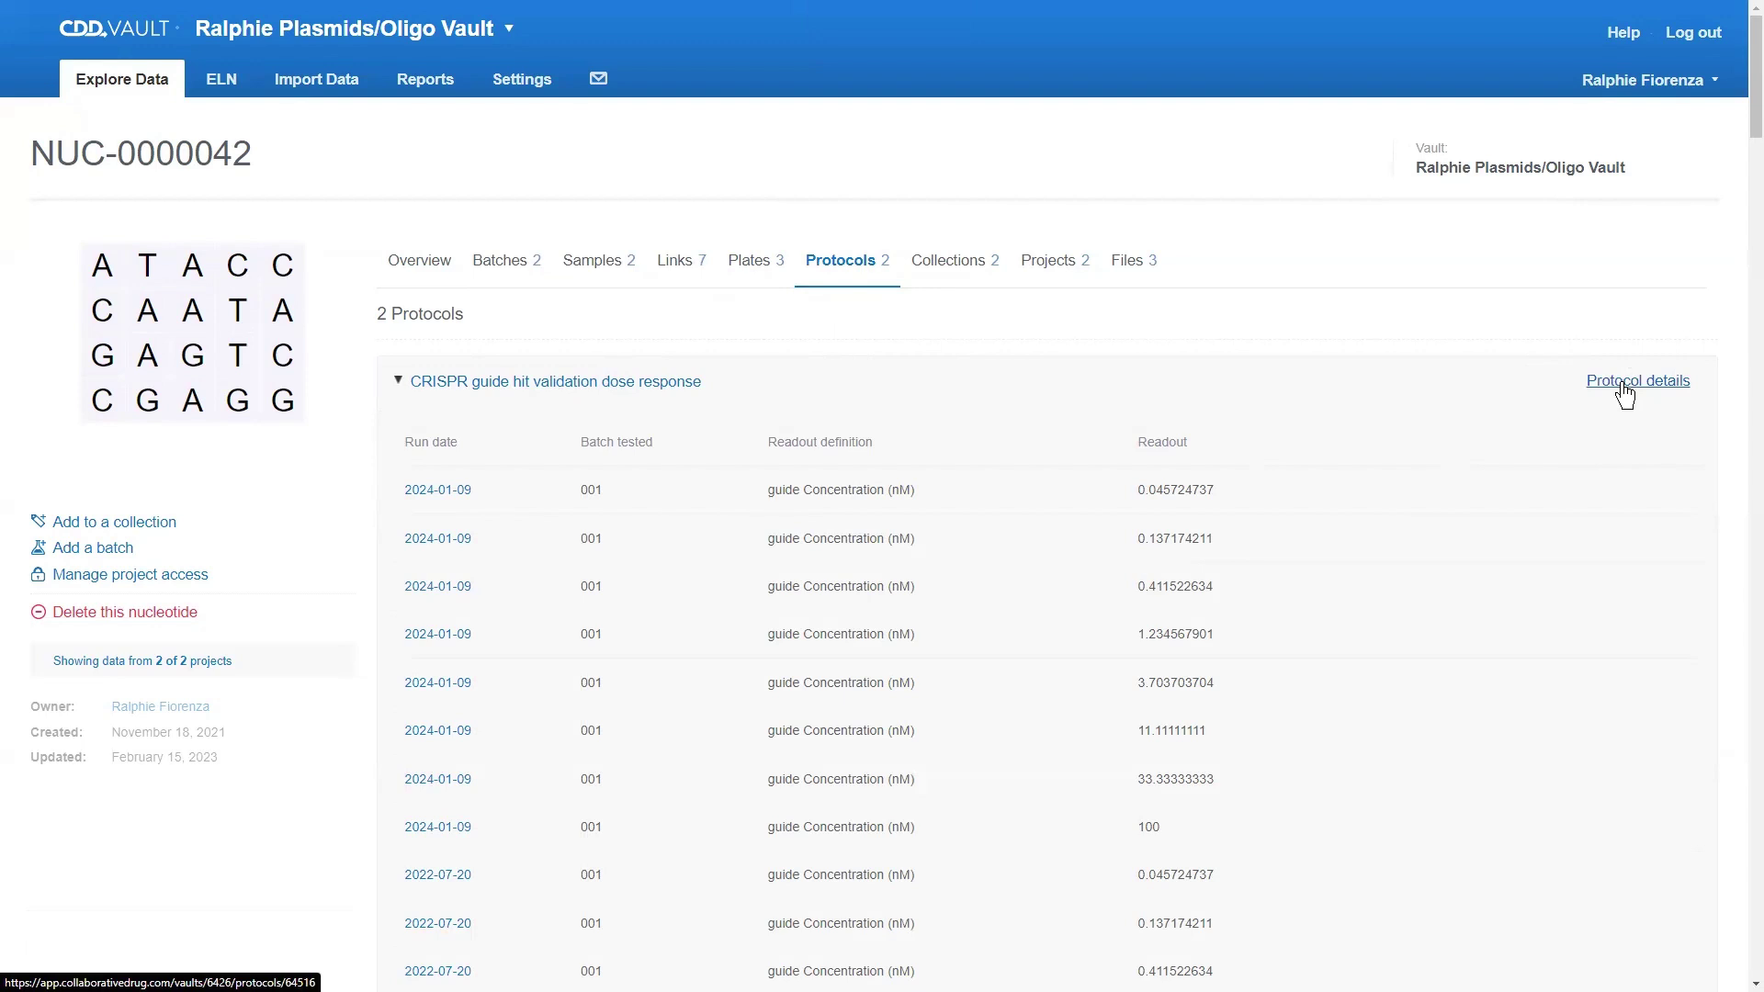
pyautogui.click(626, 388)
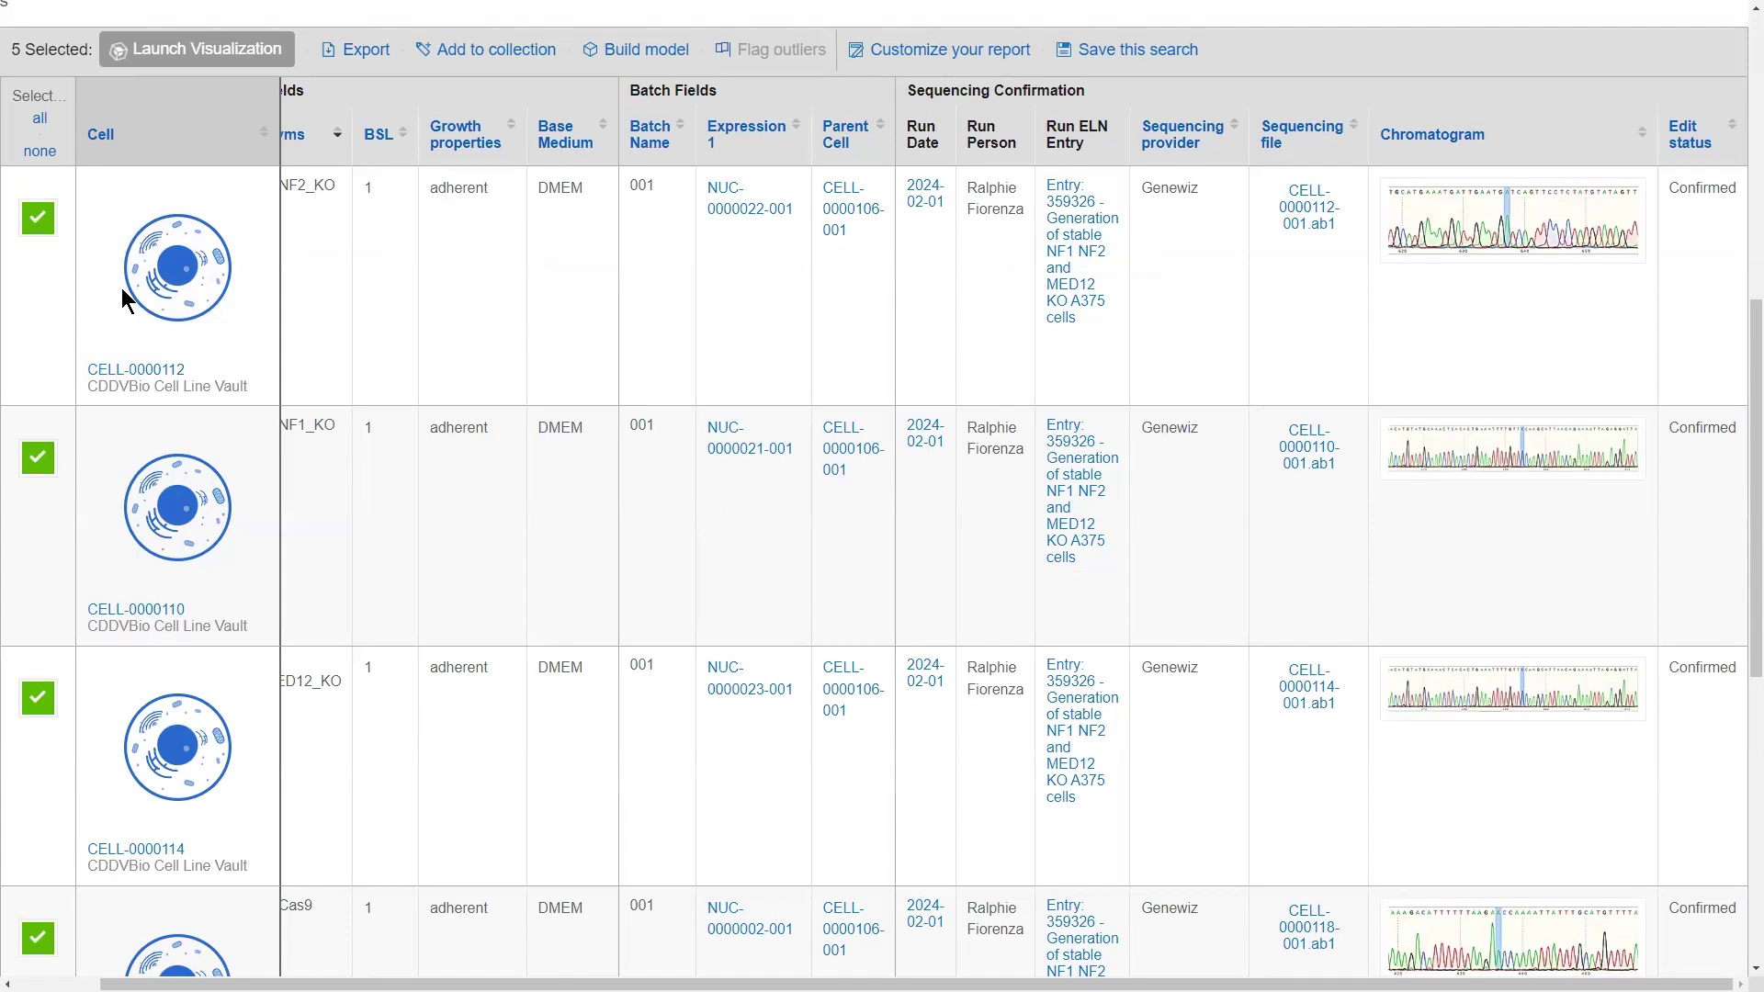
# Examine the parent cell and the Sequencing Confirmation provider, file and edit status of the knockout cell line results
pyautogui.tripleClick(1008, 92)
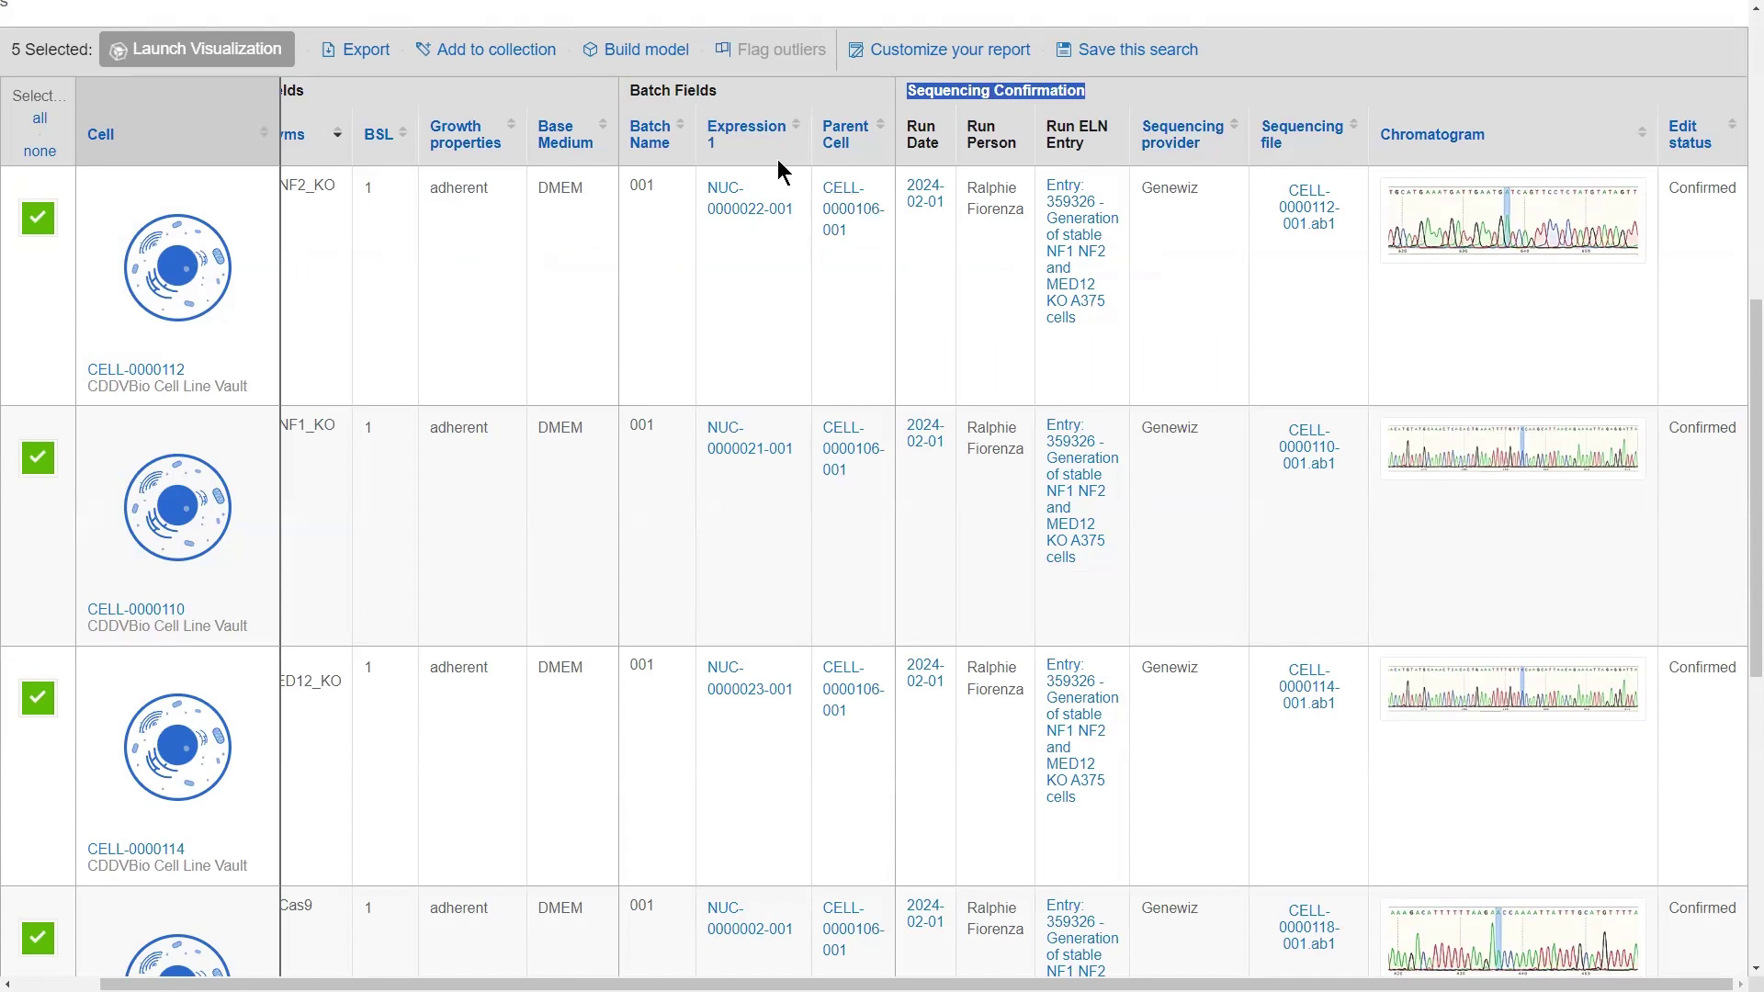
pyautogui.click(834, 220)
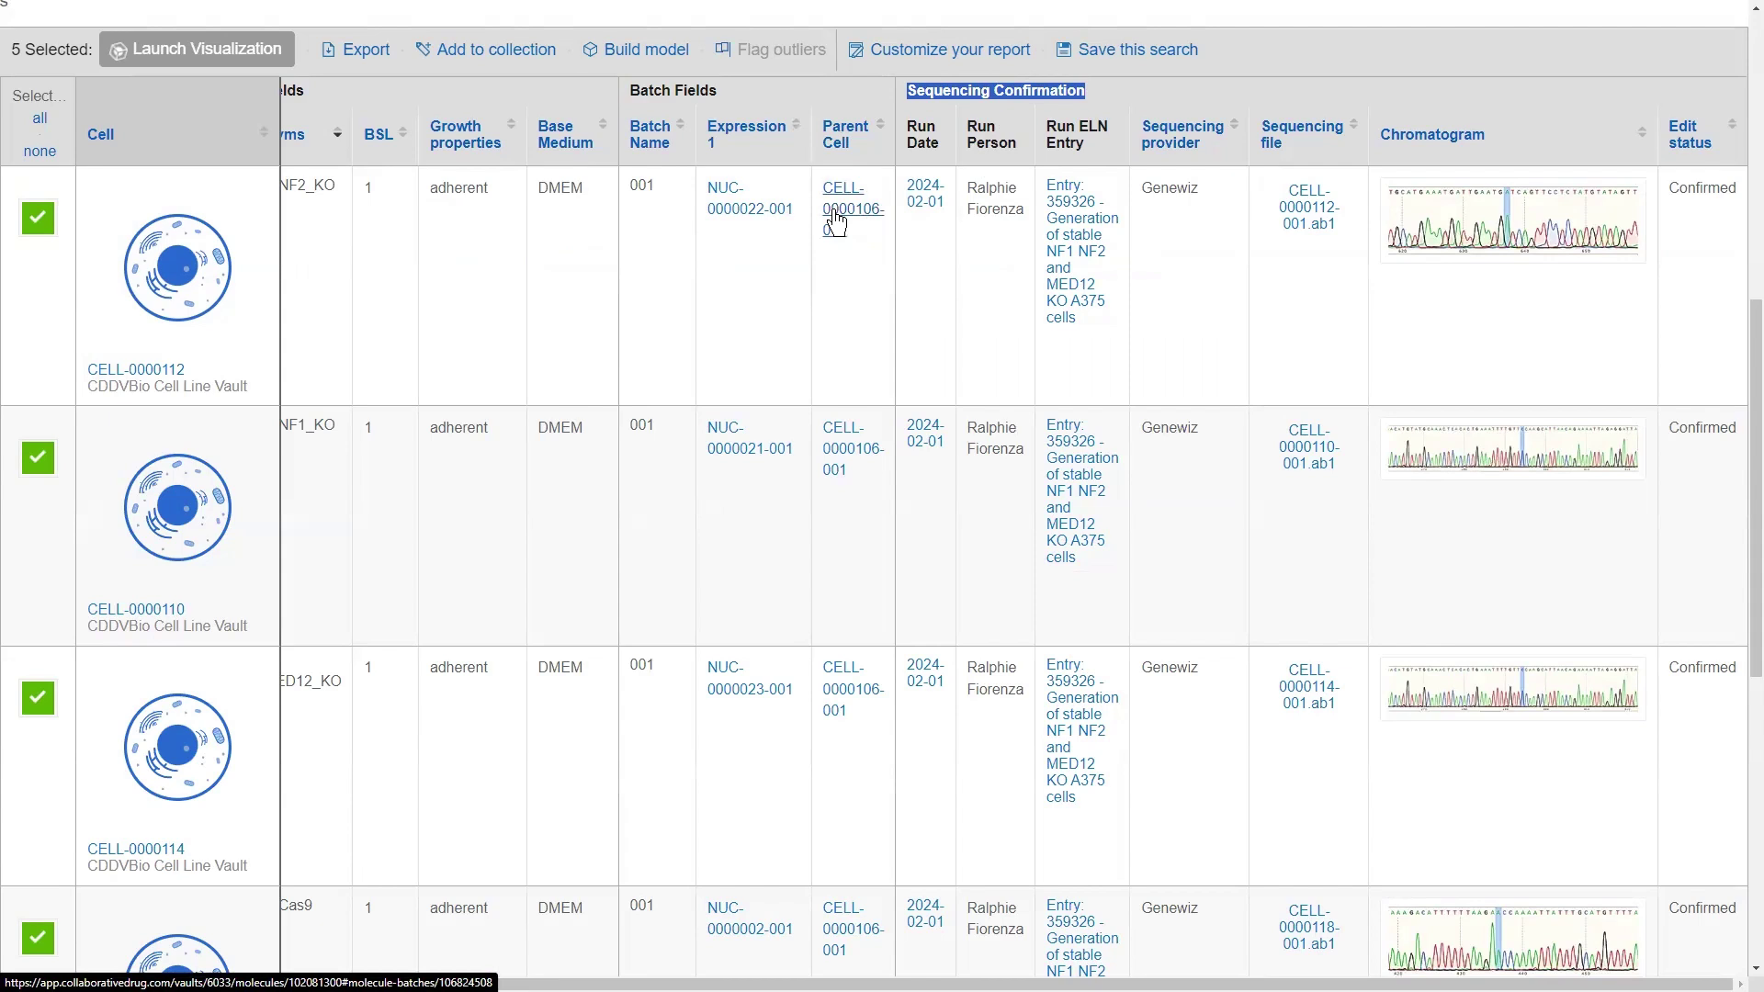
pyautogui.click(976, 208)
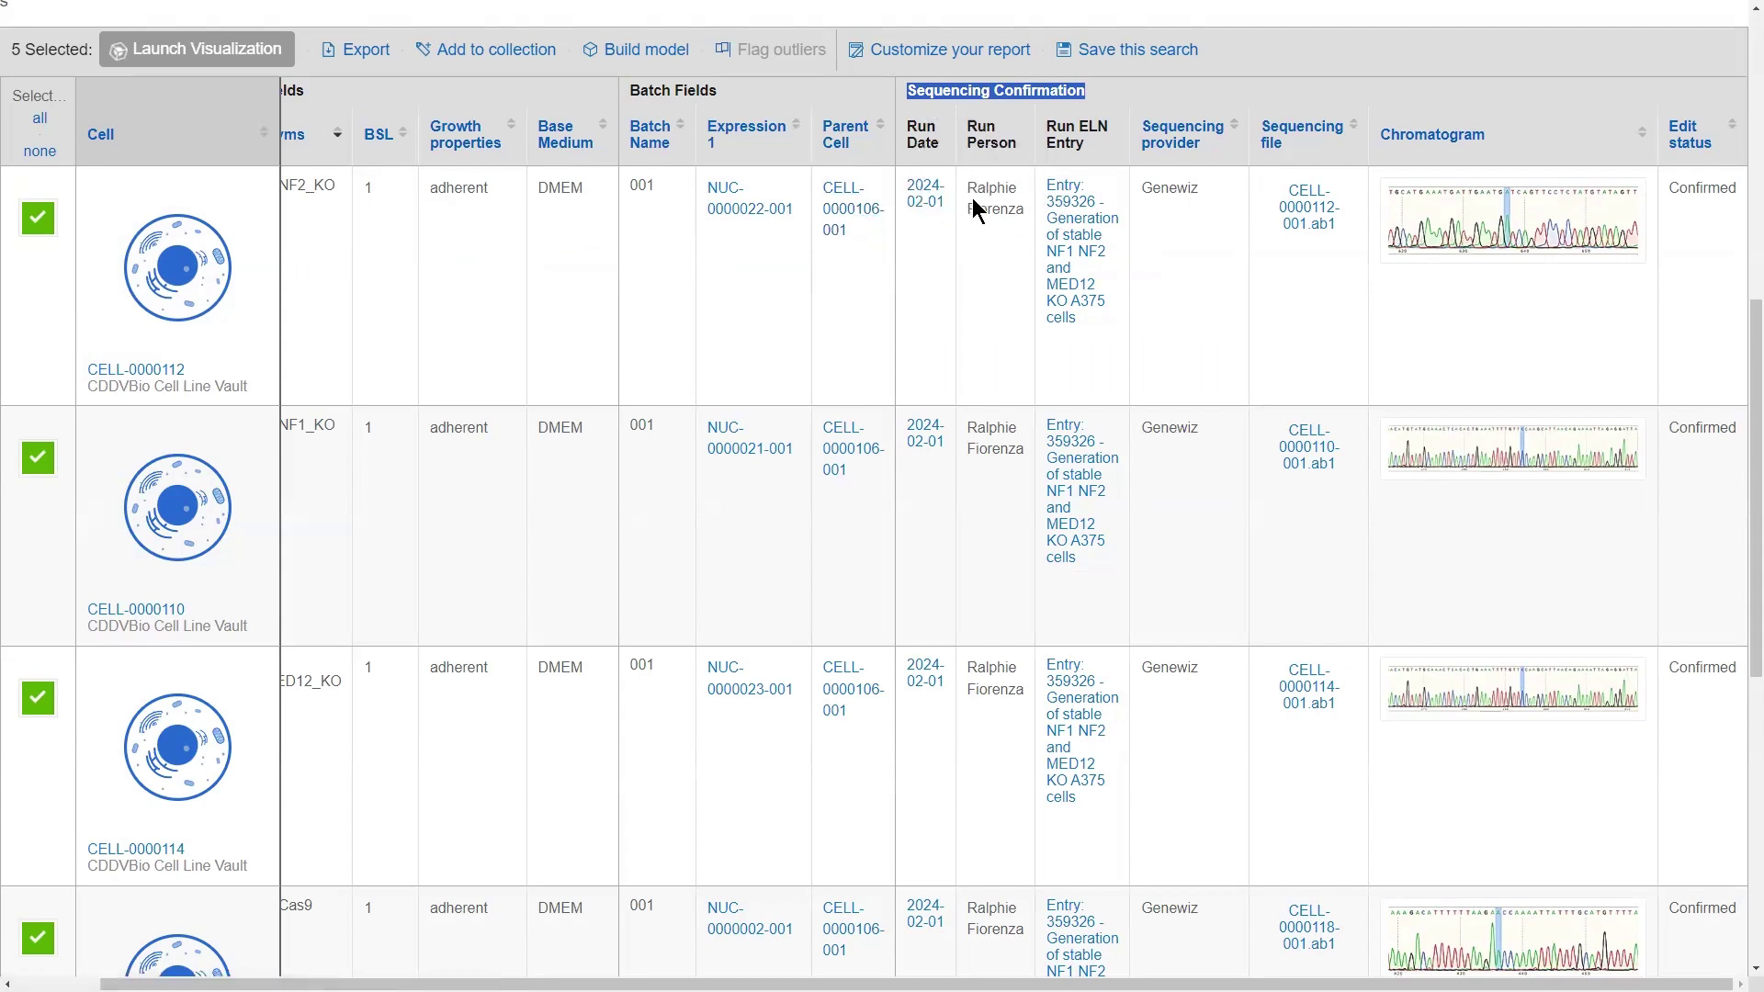
pyautogui.click(1156, 190)
pyautogui.click(1300, 232)
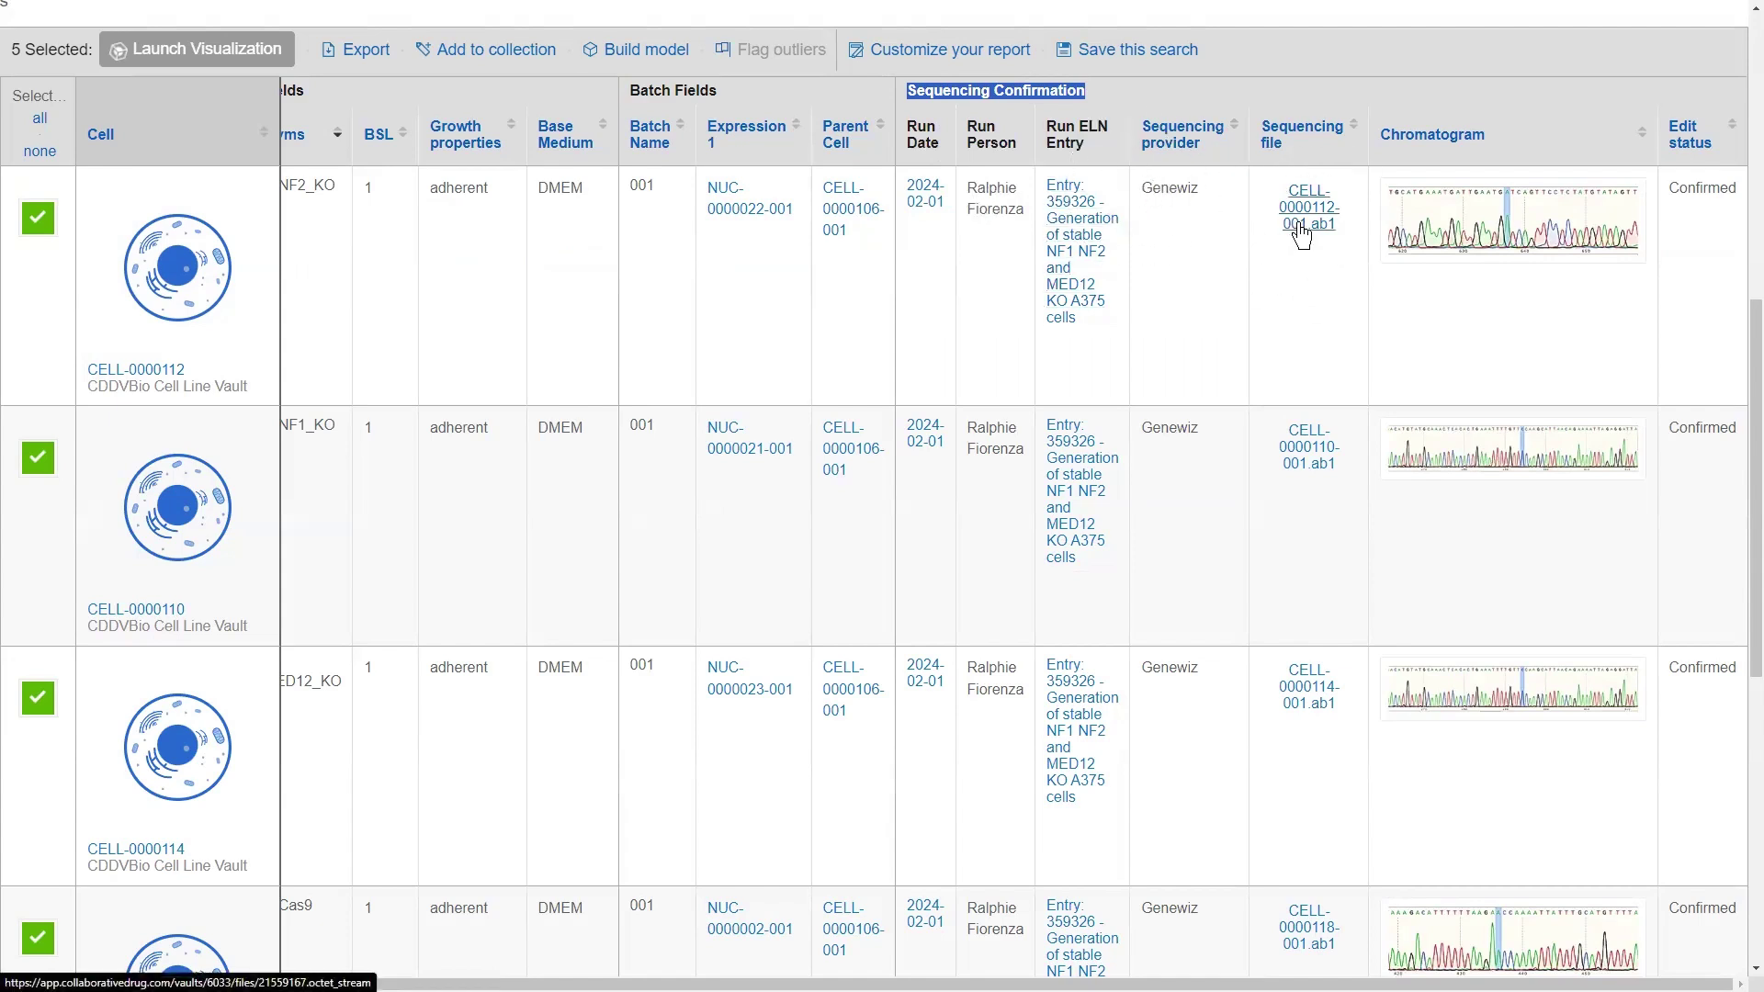
pyautogui.click(1697, 210)
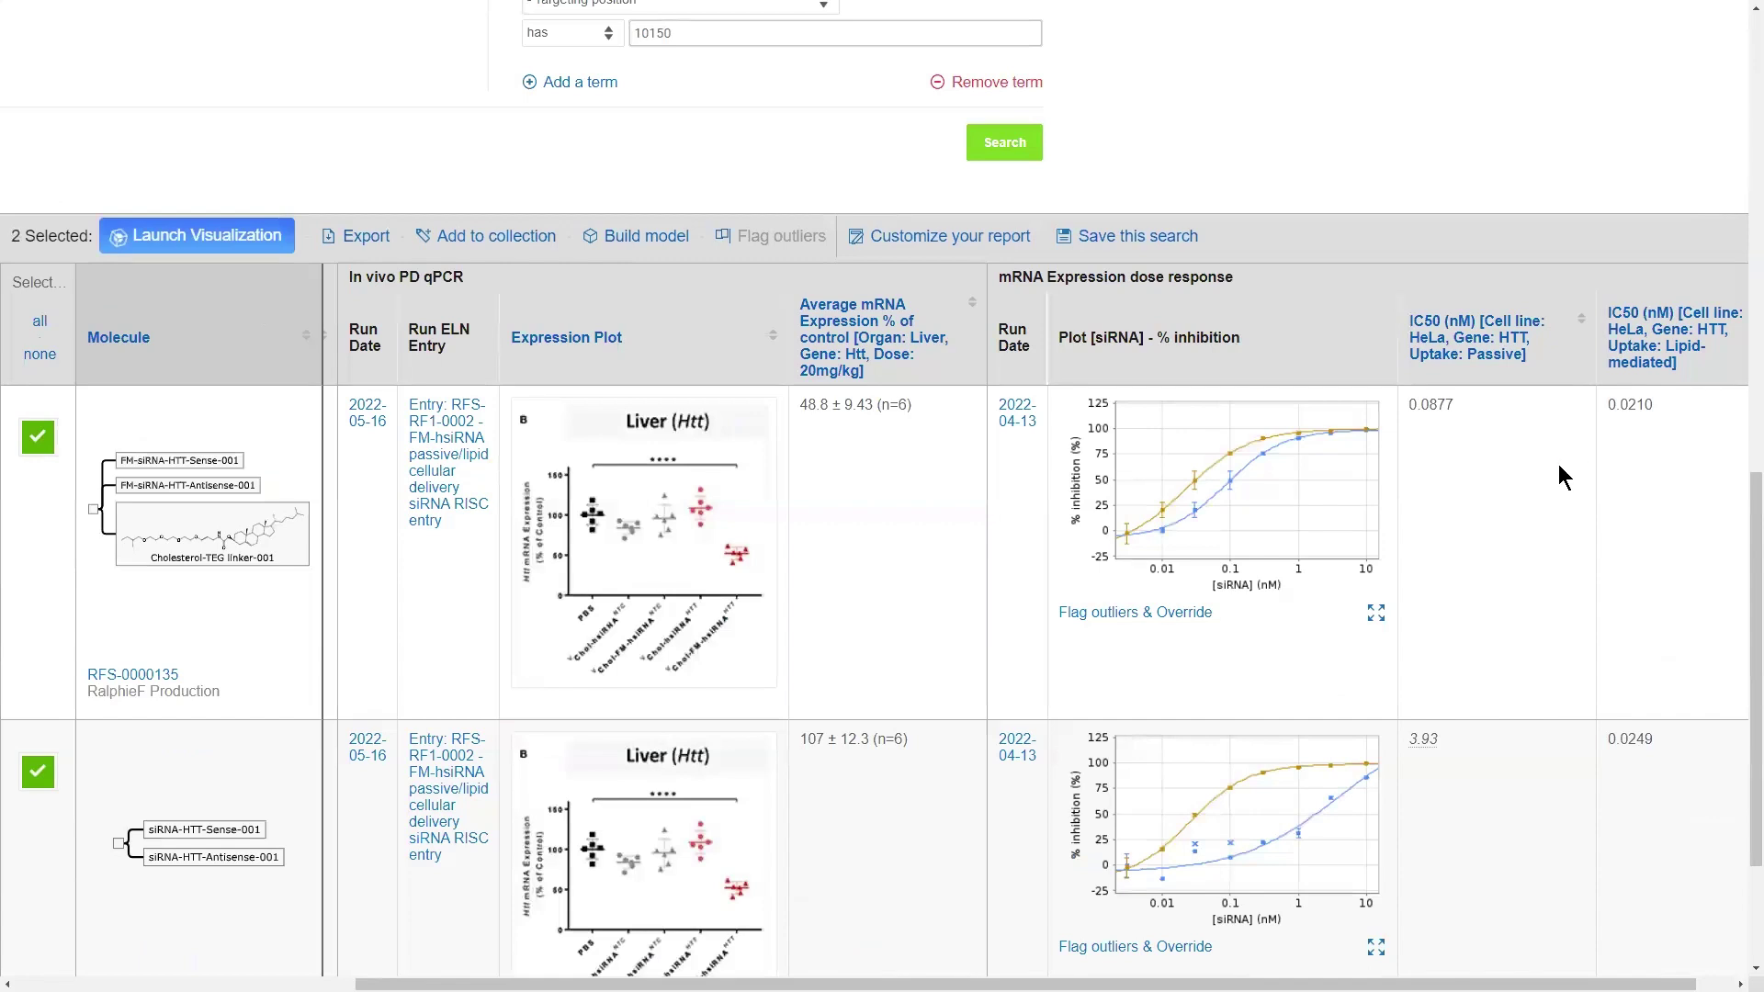
# Examine the In vivo PD qPCR and mRNA Expression dose response columns in the siRNA molecule results
pyautogui.click(385, 279)
pyautogui.click(1064, 280)
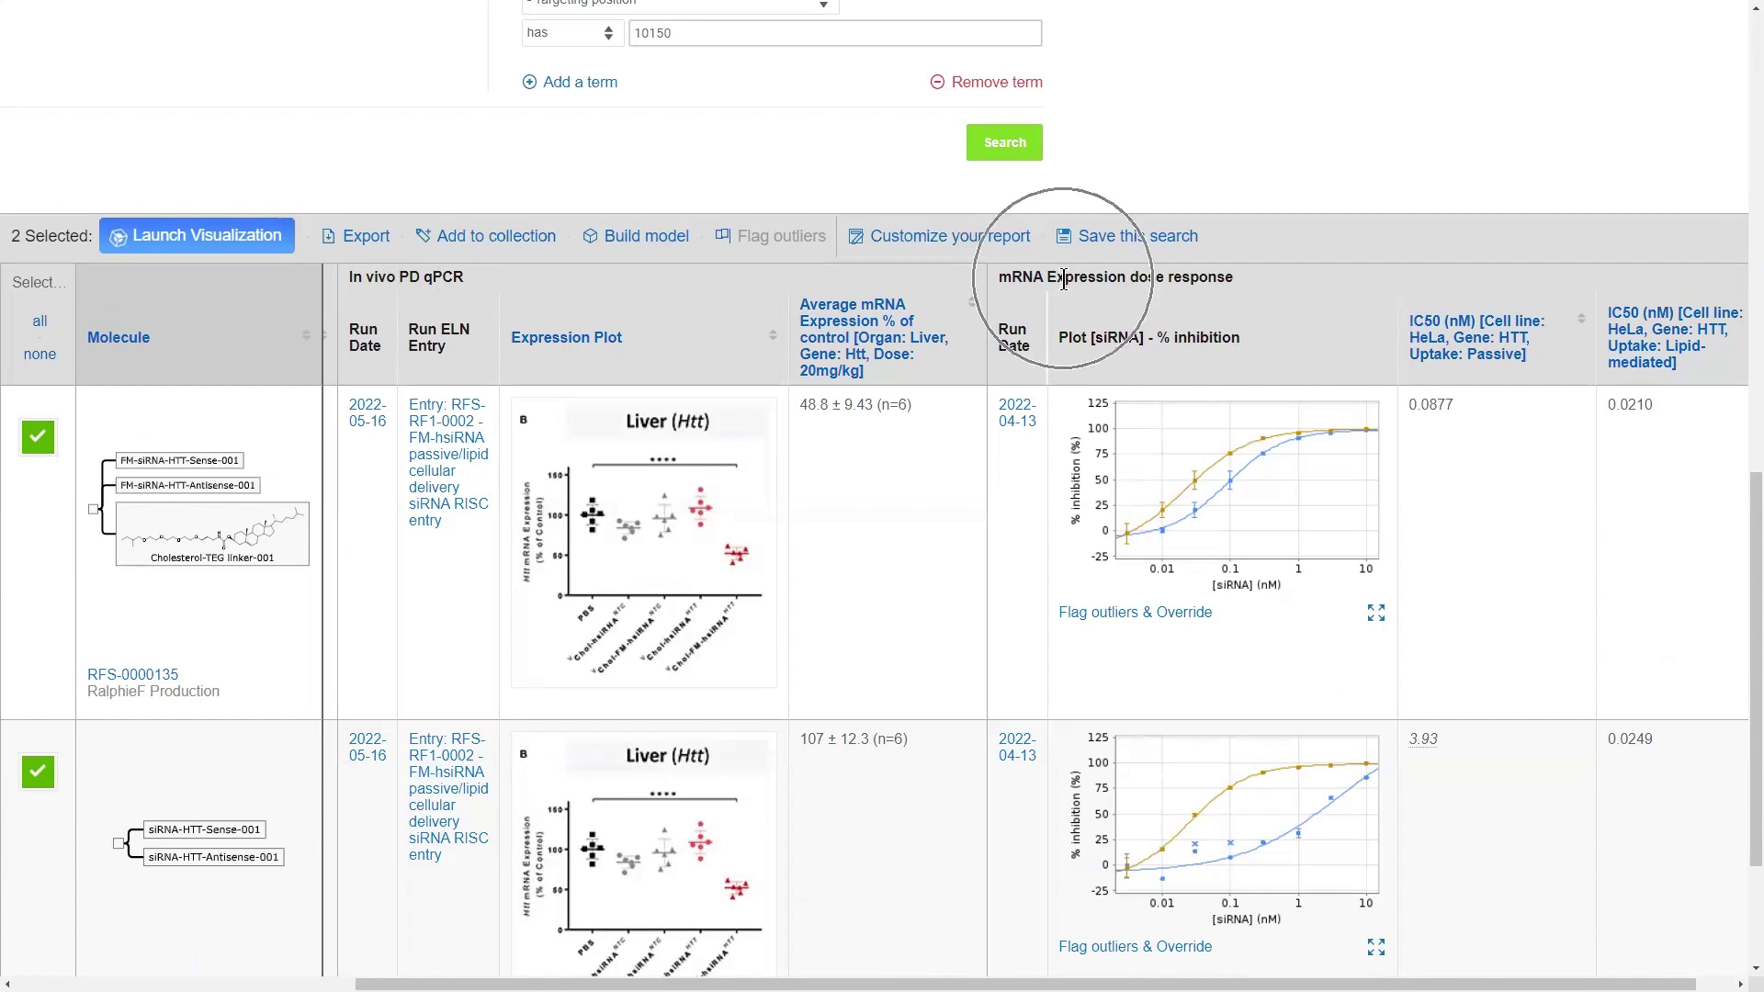